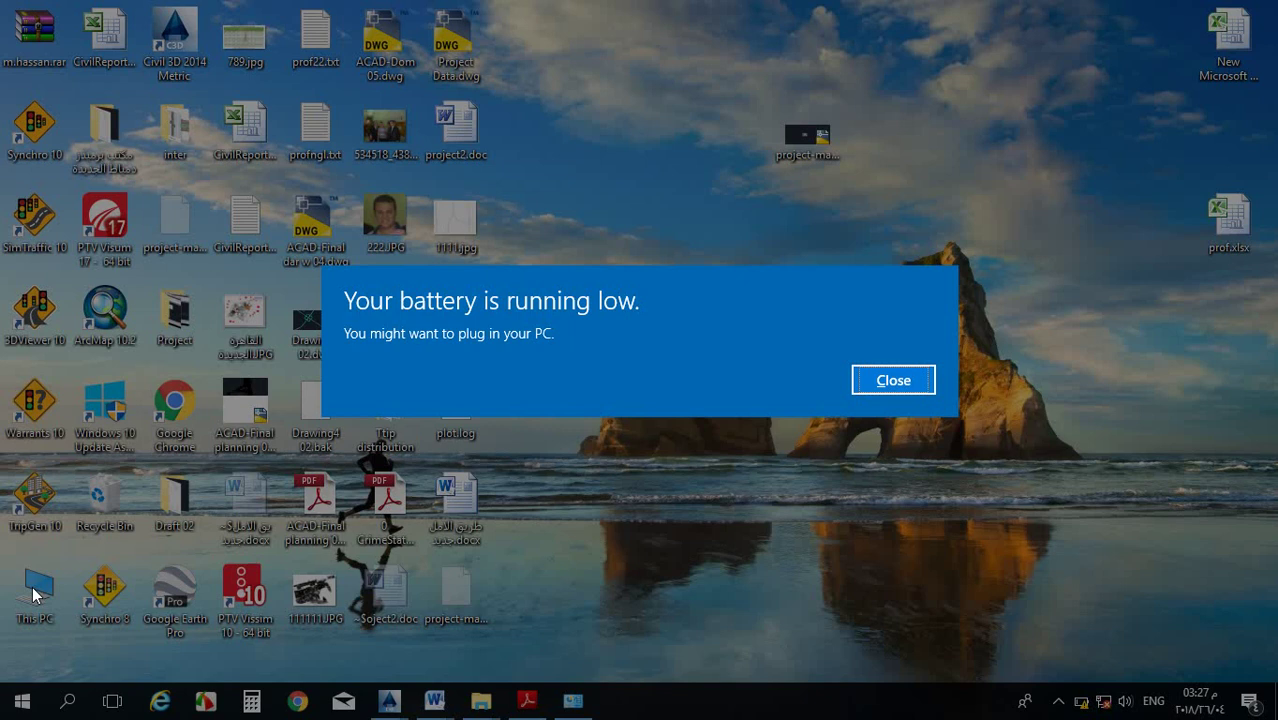
Dismiss the low-battery alert and open the Traffic Software folder inside Software on the Work (F:) drive.
{"action": "key", "text": "Return"}
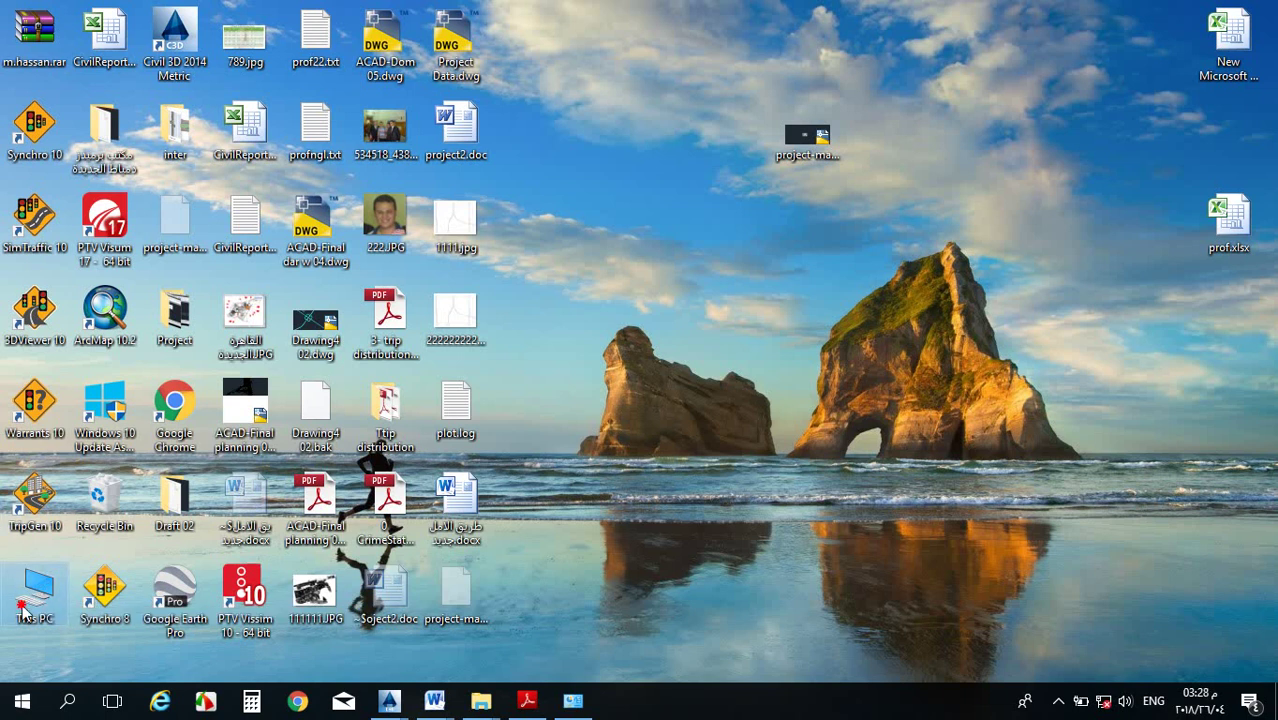
{"action": "double_click", "coordinate": [22, 612]}
{"action": "left_click", "coordinate": [343, 112]}
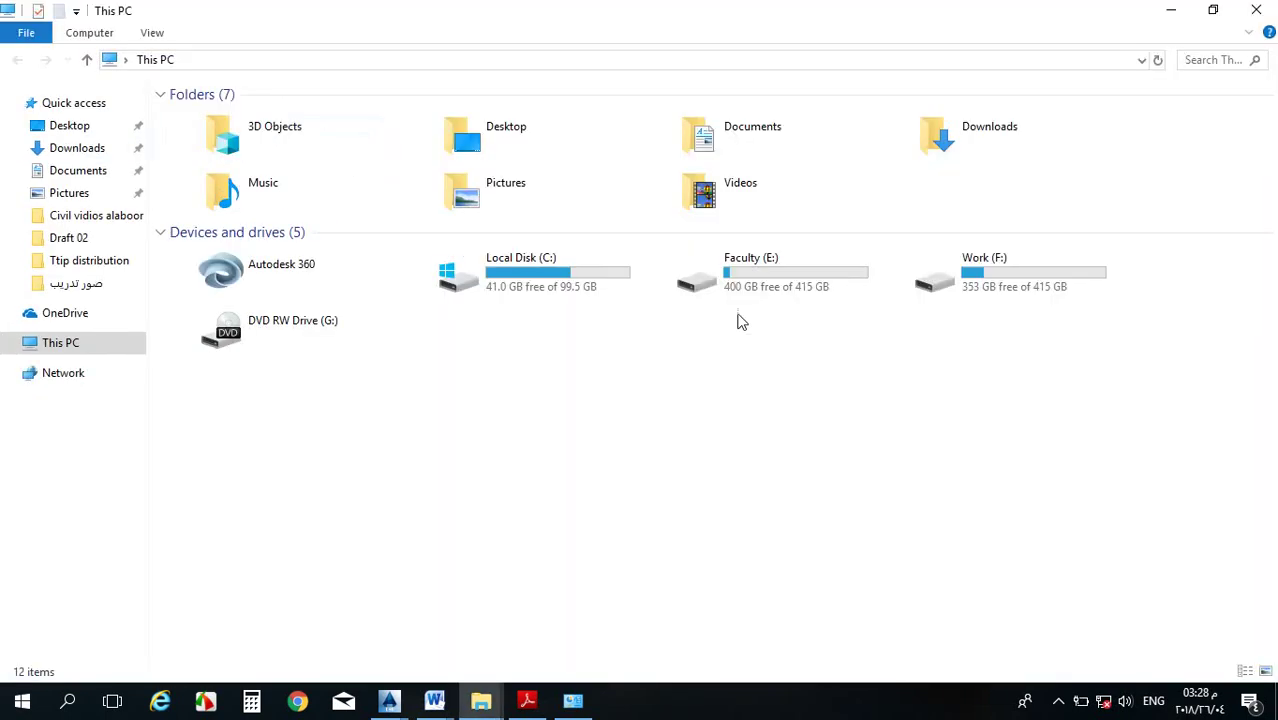
{"action": "double_click", "coordinate": [828, 277]}
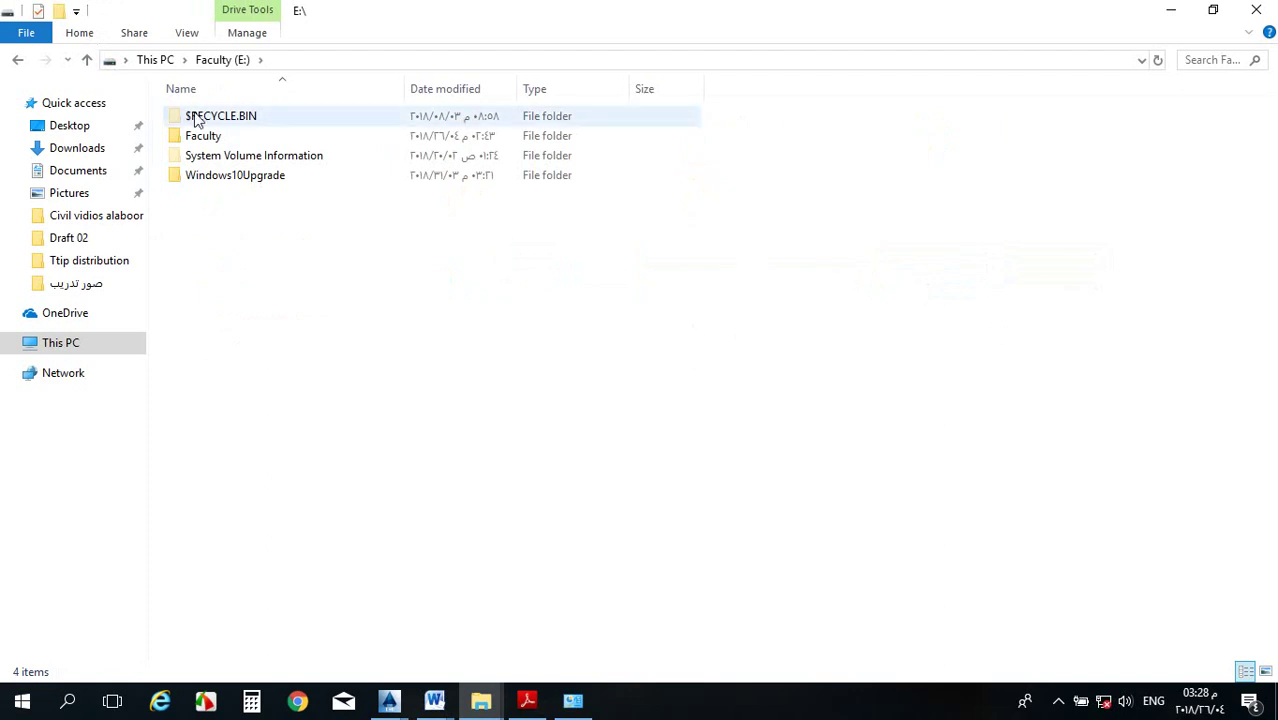
{"action": "left_click", "coordinate": [17, 64]}
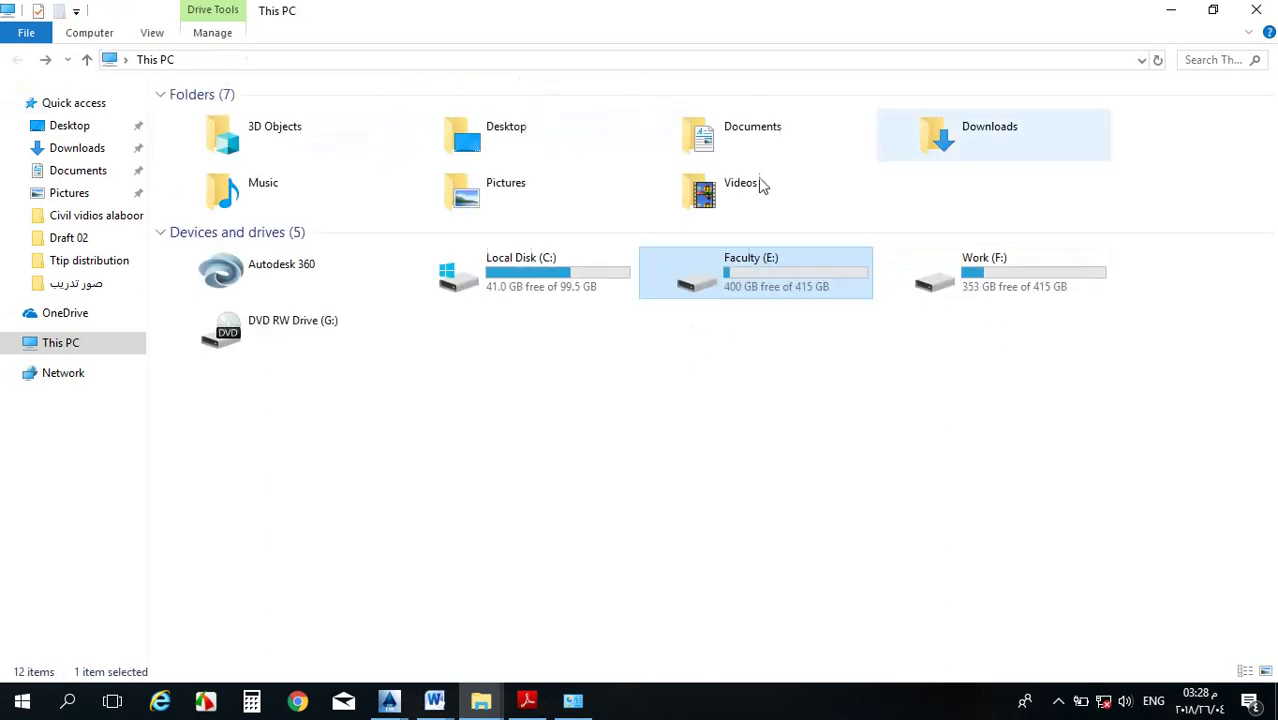
{"action": "double_click", "coordinate": [980, 262]}
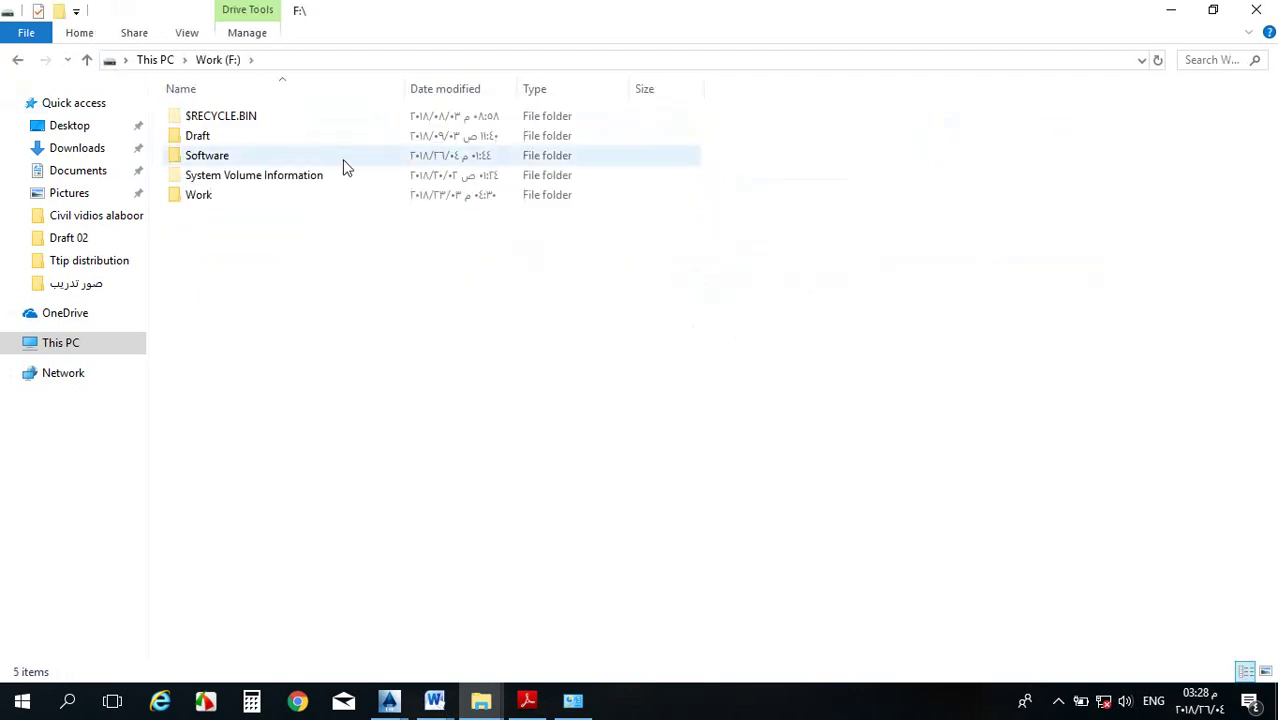
{"action": "double_click", "coordinate": [243, 156]}
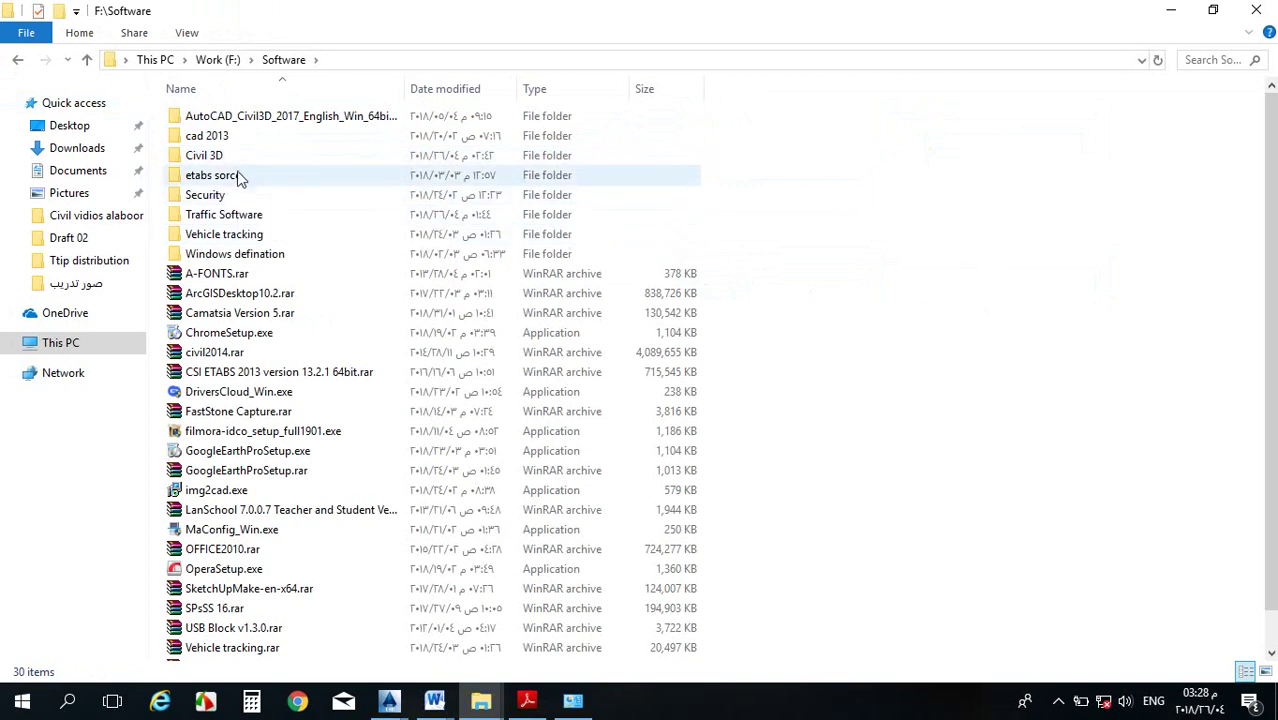
{"action": "left_click", "coordinate": [232, 215]}
{"action": "double_click", "coordinate": [232, 215]}
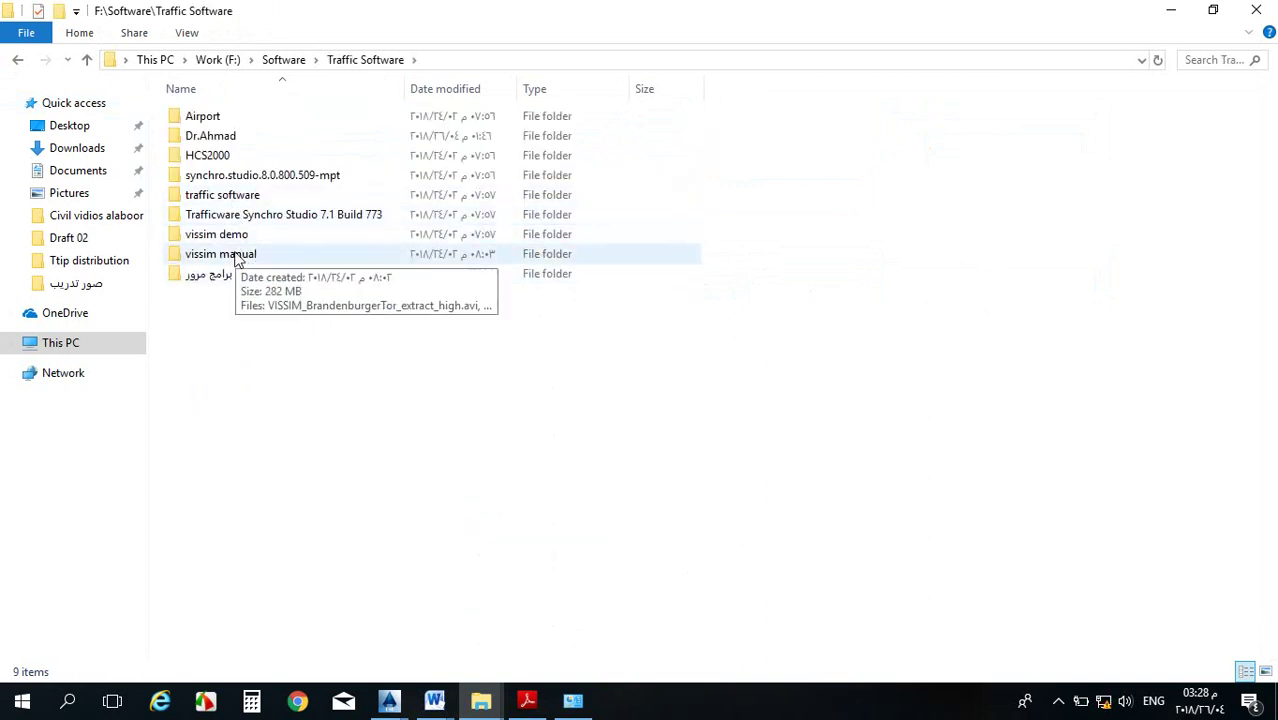
Check the contents of the برامج مرور and HCS2000 folders, returning to Traffic Software after each.
{"action": "double_click", "coordinate": [228, 275]}
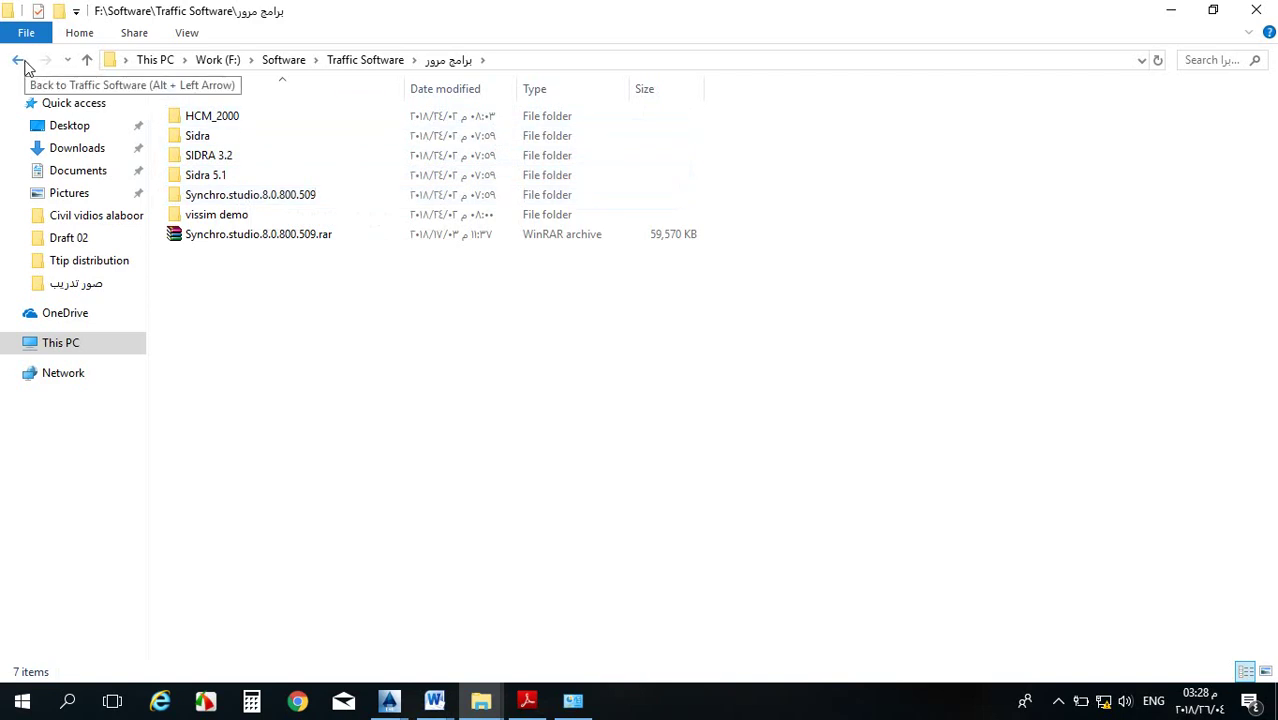
{"action": "left_click", "coordinate": [27, 64]}
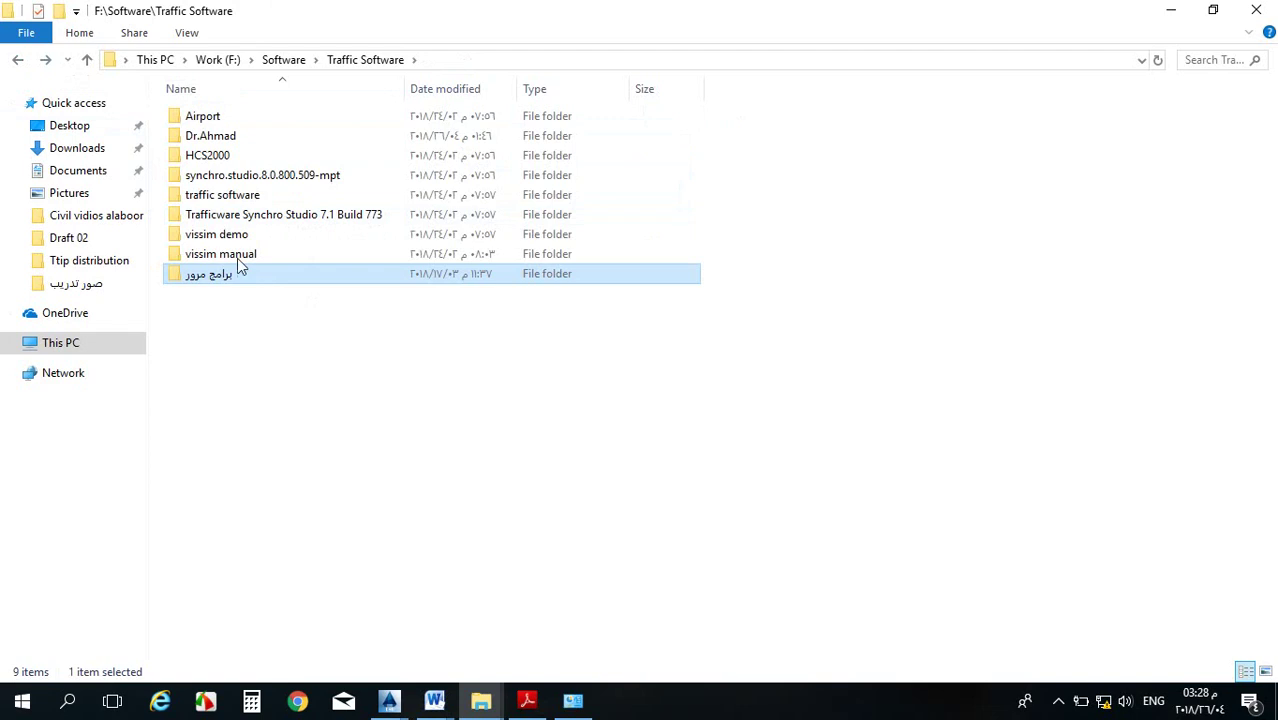
{"action": "double_click", "coordinate": [218, 157]}
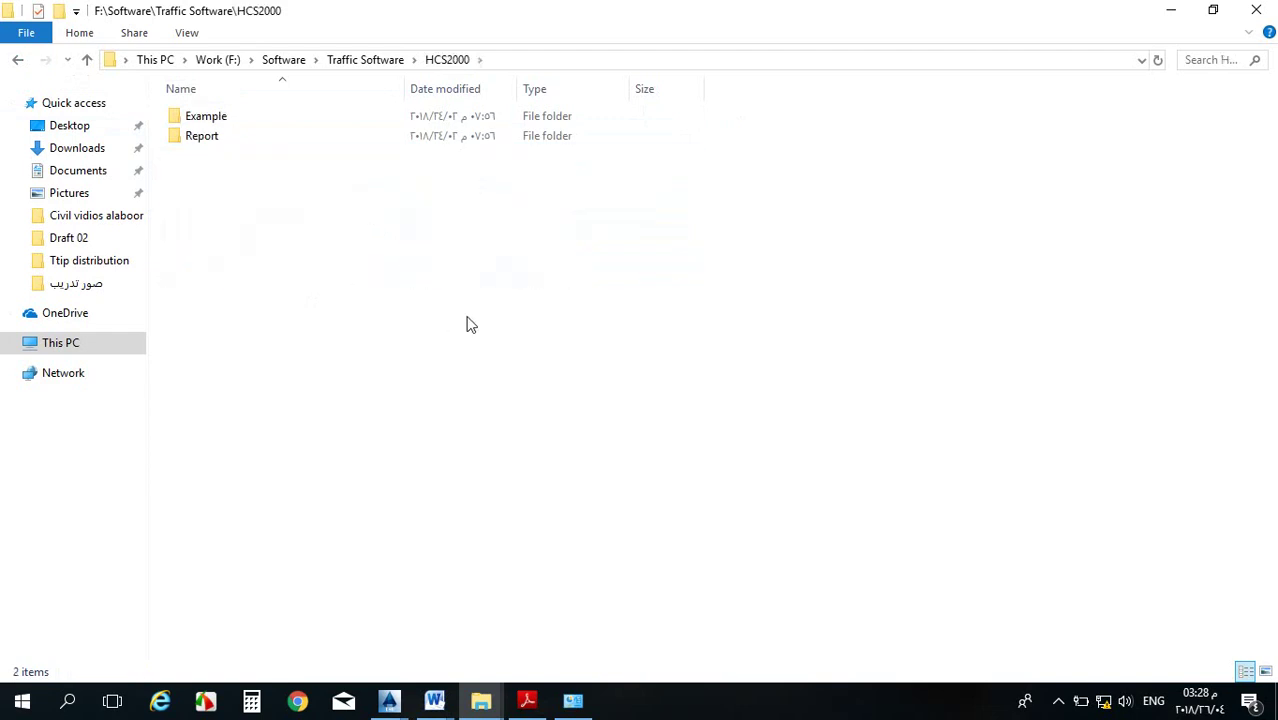
{"action": "double_click", "coordinate": [214, 127]}
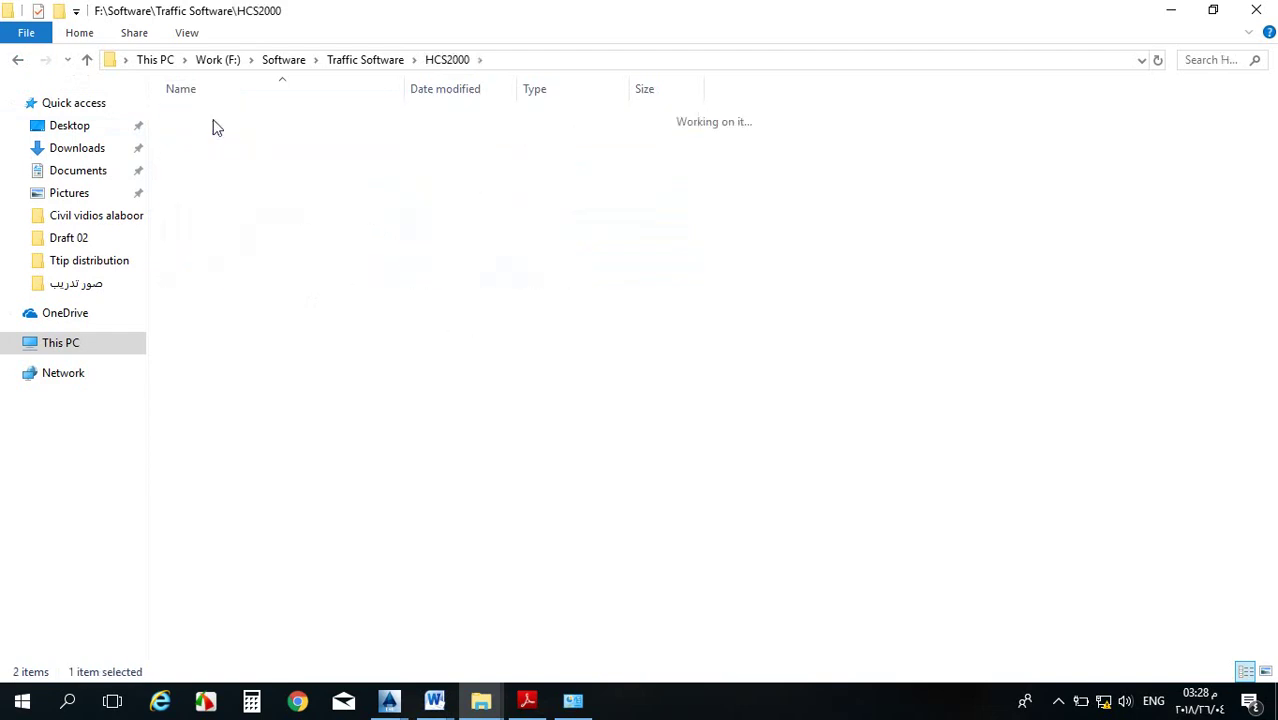
{"action": "left_click", "coordinate": [20, 61]}
{"action": "left_click", "coordinate": [20, 61]}
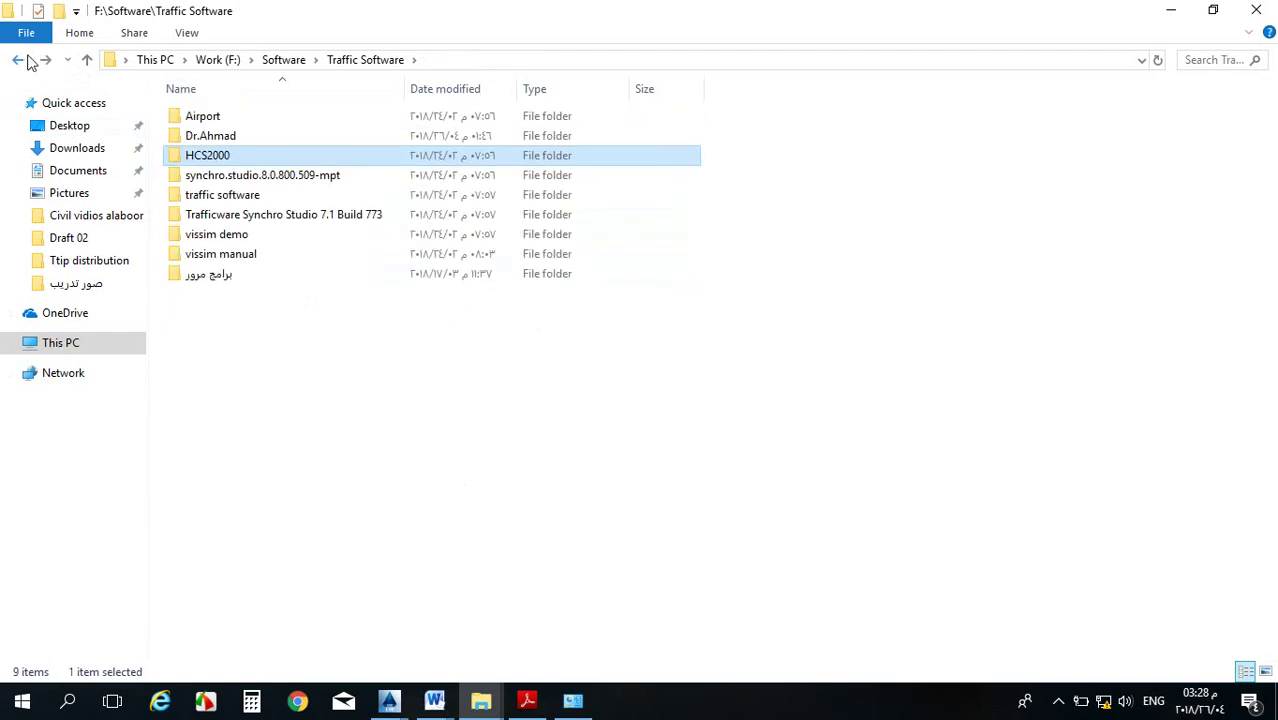
Open the HCS2000 subfolder inside the folder named after the doctor and browse its program files.
{"action": "double_click", "coordinate": [200, 137]}
{"action": "left_click", "coordinate": [214, 141]}
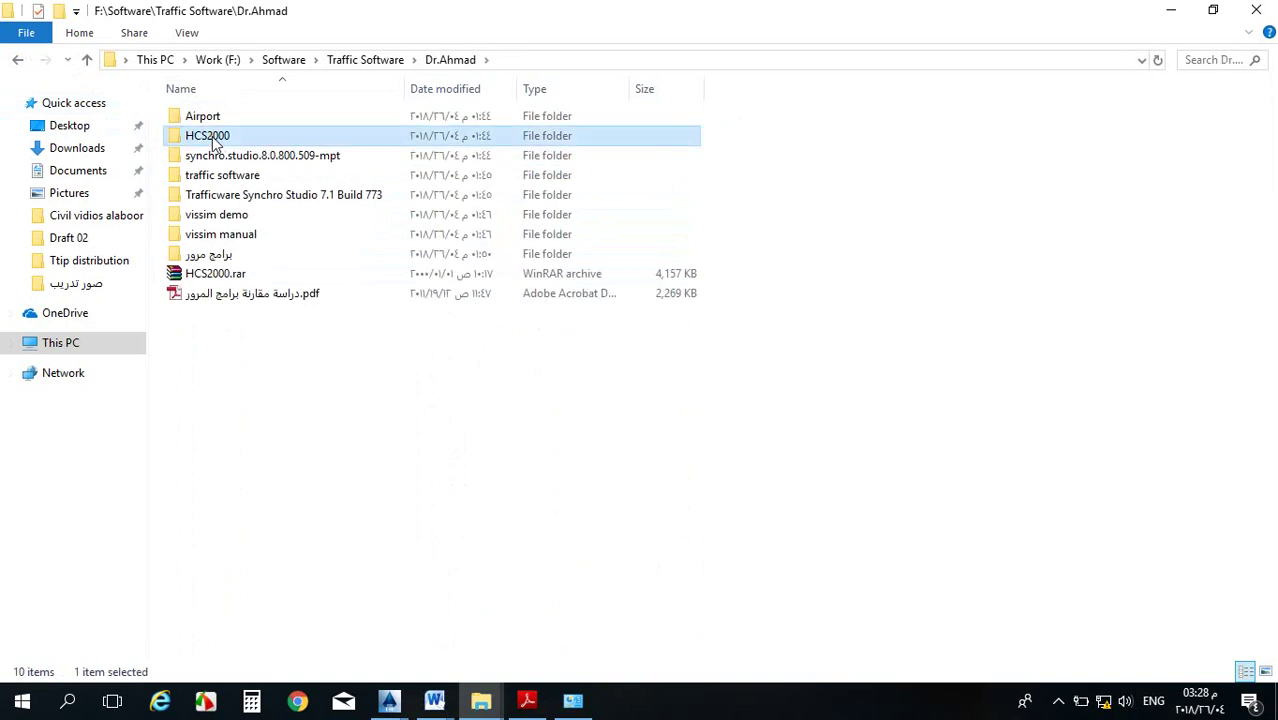
{"action": "double_click", "coordinate": [214, 137]}
{"action": "scroll", "coordinate": [290, 425], "scroll_direction": "down", "scroll_amount": 3}
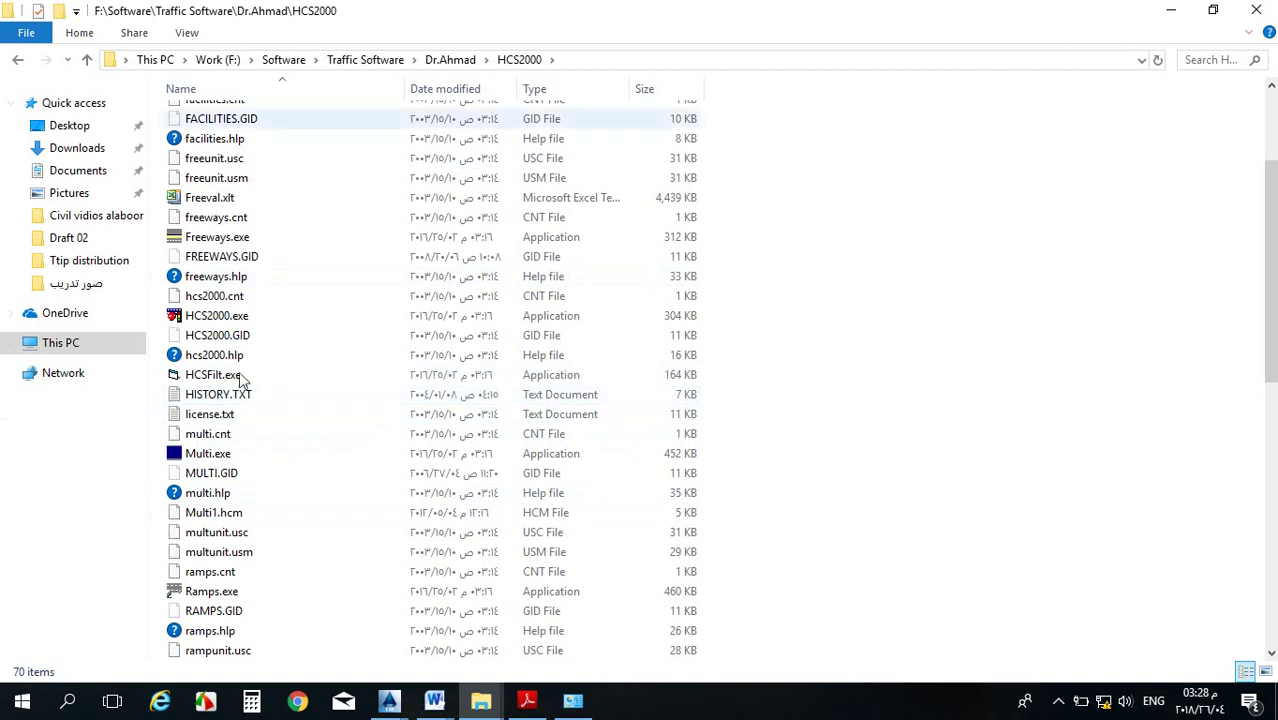
Restart the teacher screen broadcast to the students through LanSchool and return to the folder window.
{"action": "left_click", "coordinate": [1058, 700]}
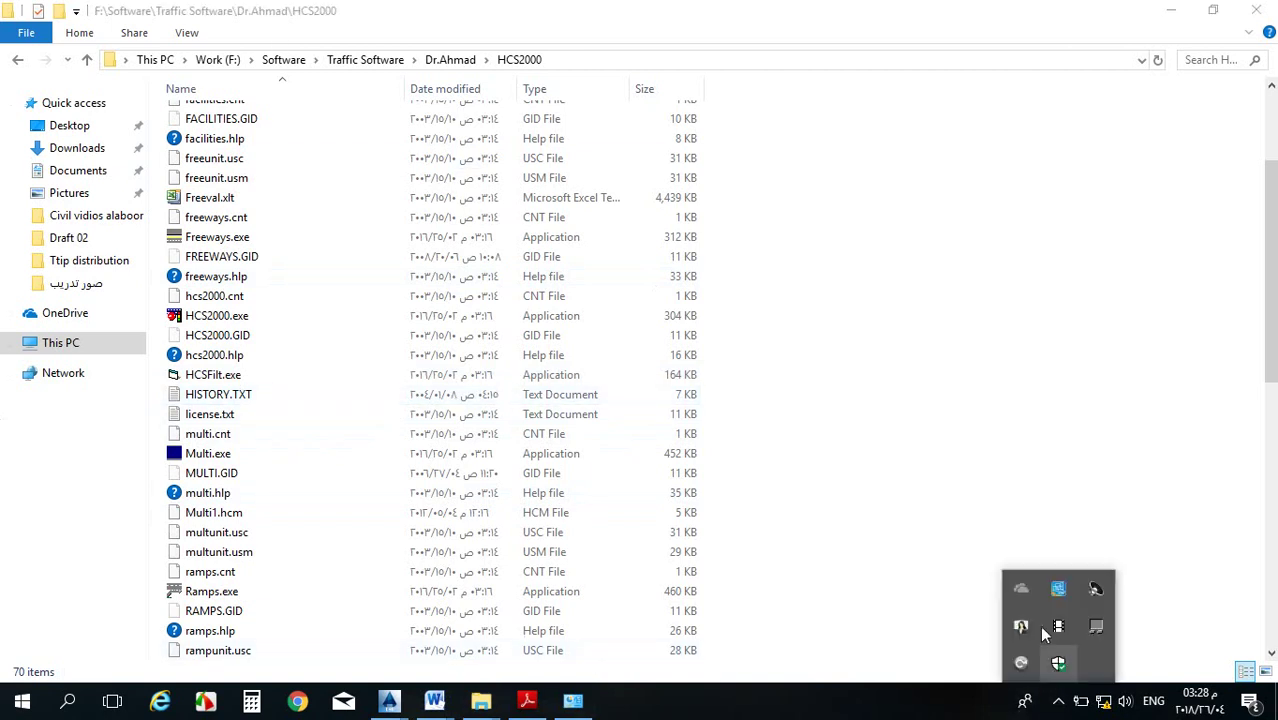
{"action": "right_click", "coordinate": [1022, 628]}
{"action": "left_click", "coordinate": [1135, 504]}
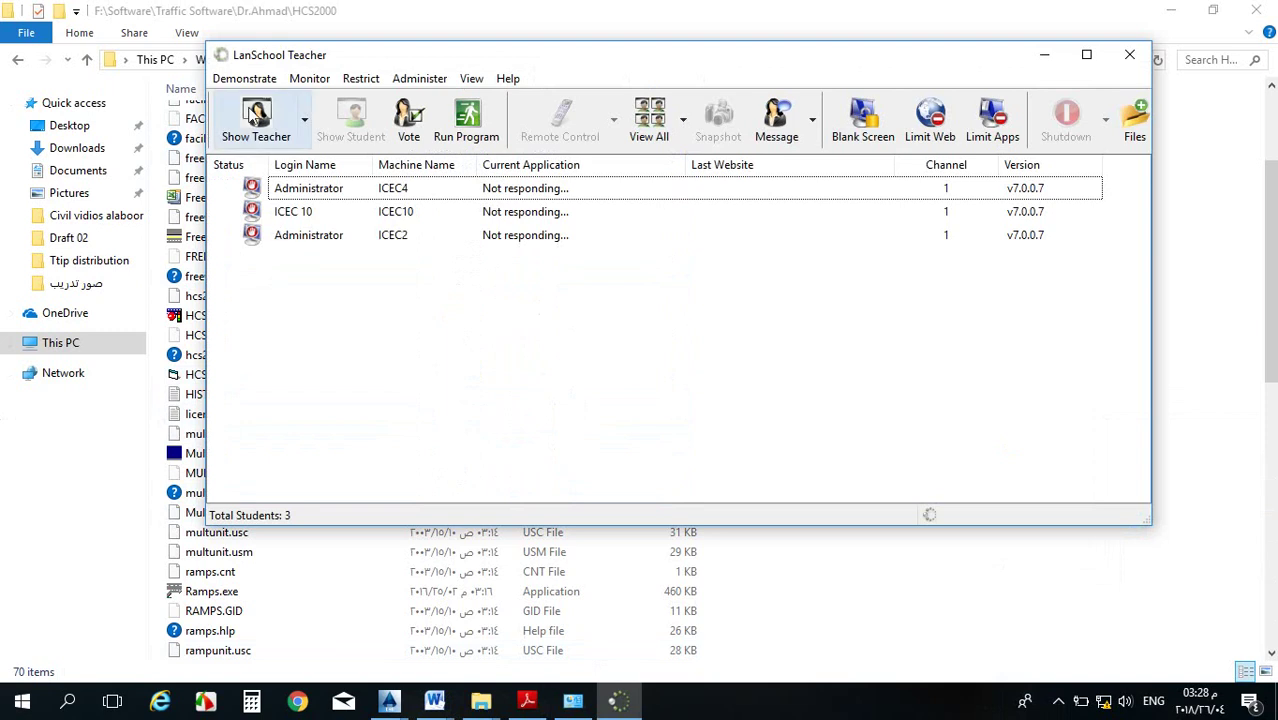
{"action": "left_click", "coordinate": [255, 115]}
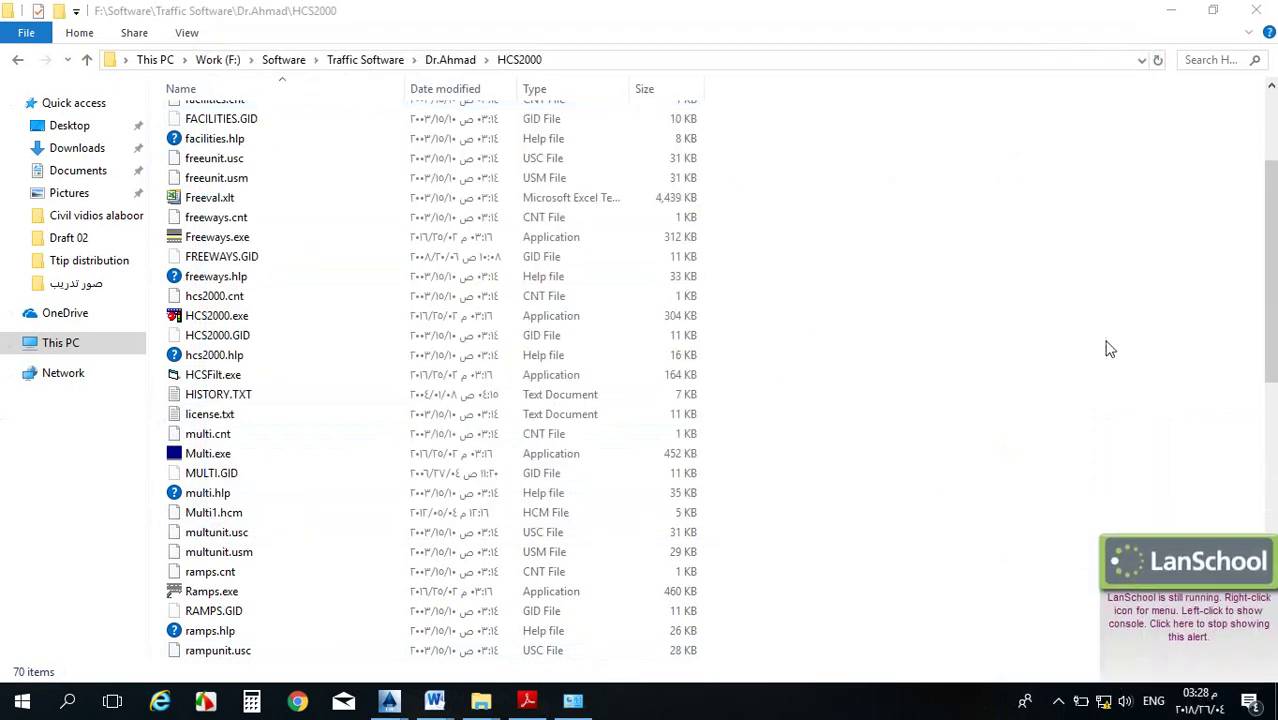
{"action": "left_click", "coordinate": [1000, 320]}
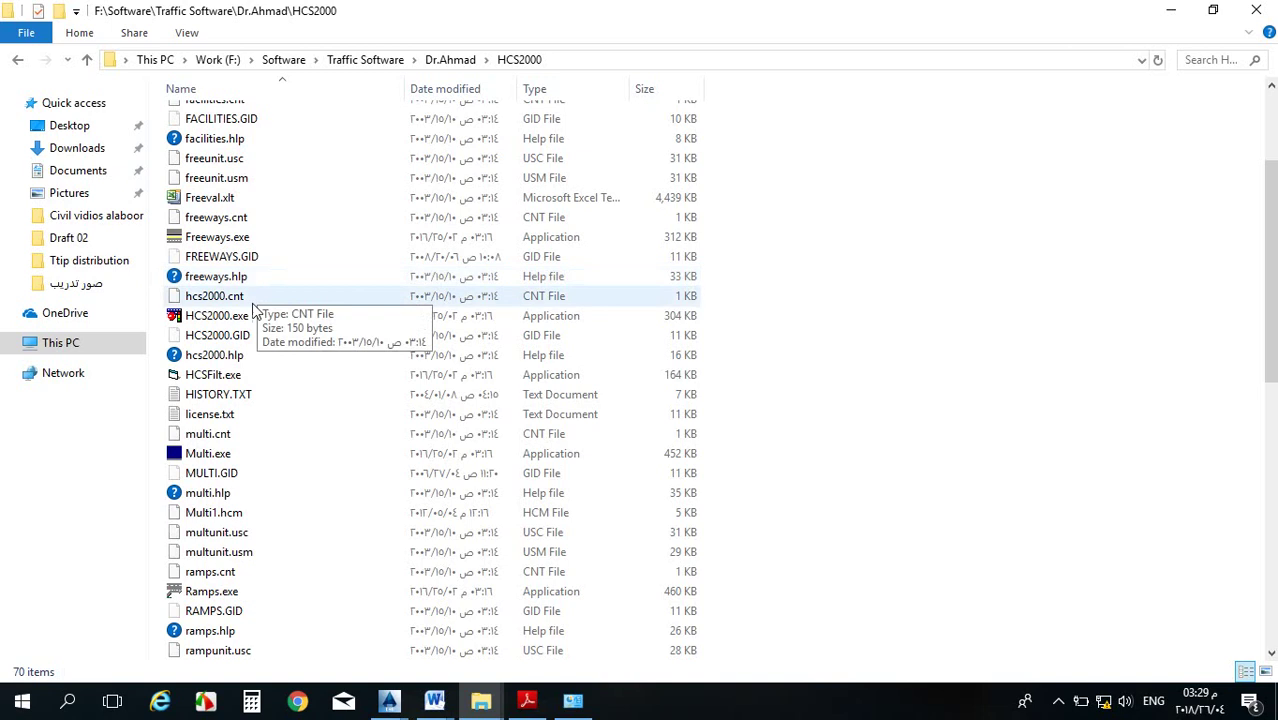
Return to the parent folder, reopen the HCS2000 folder, and select Freeways.exe.
{"action": "left_click", "coordinate": [18, 61]}
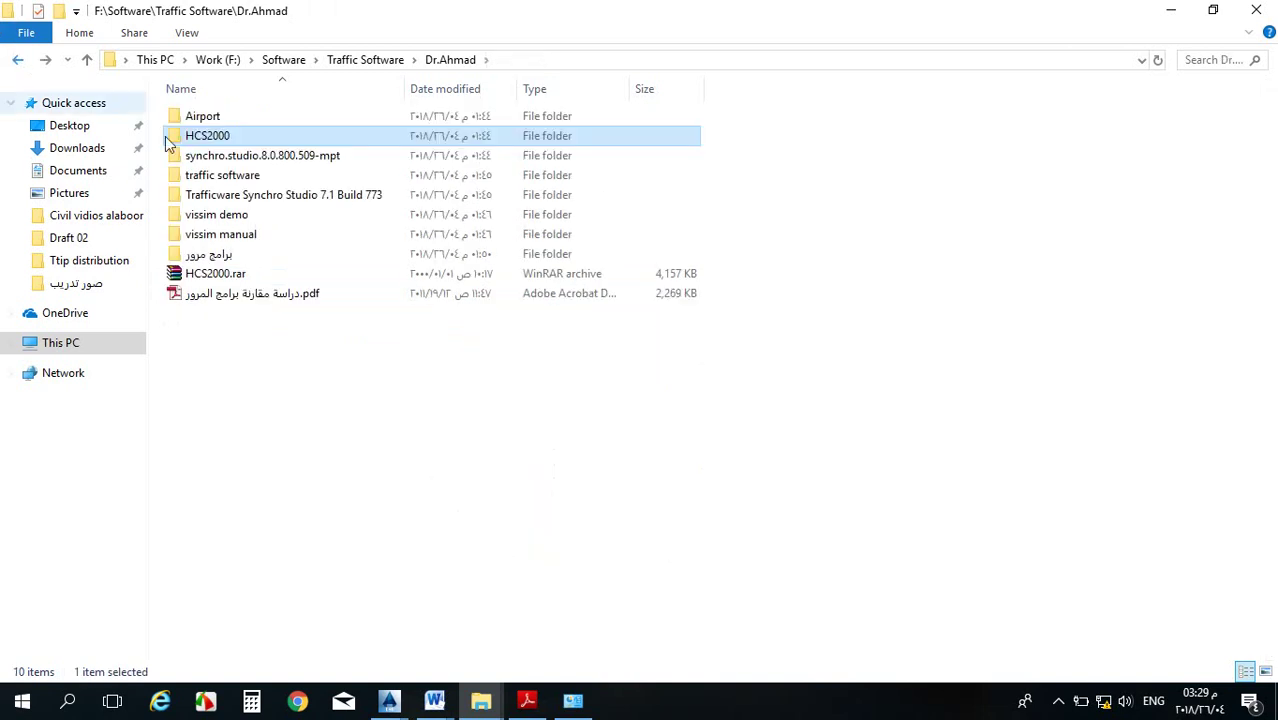
{"action": "left_click", "coordinate": [220, 138]}
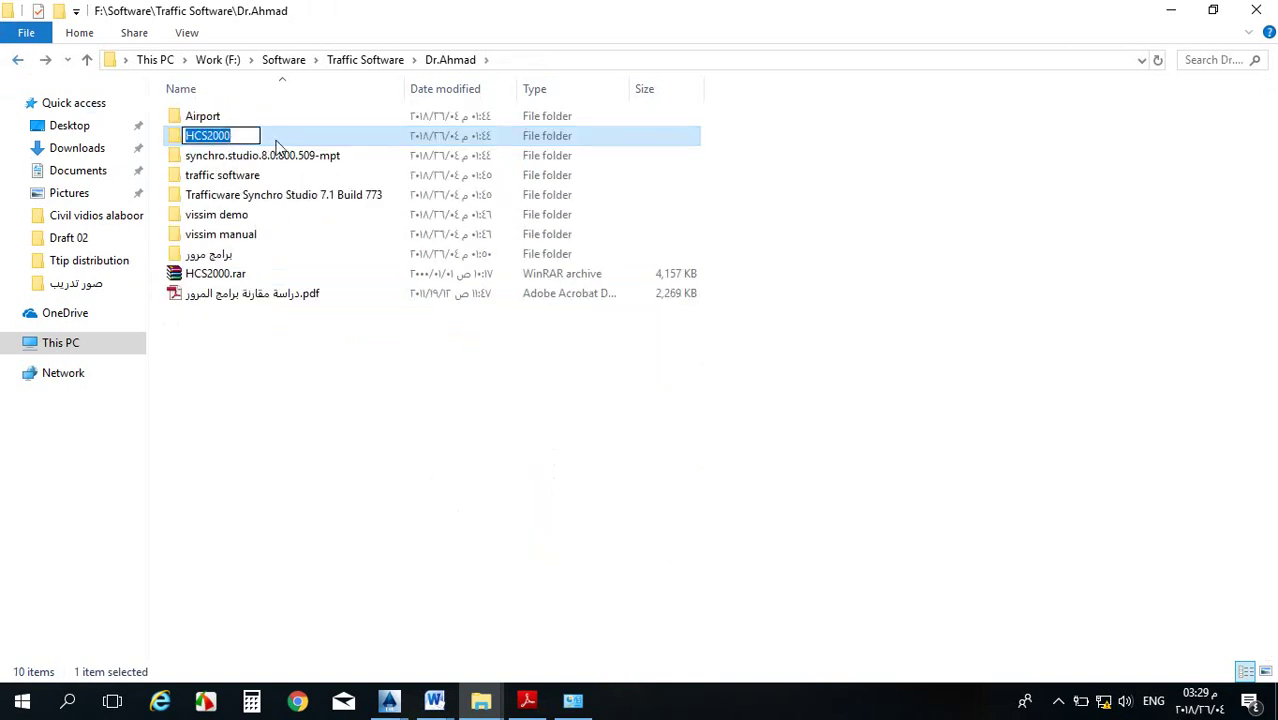
{"action": "left_click", "coordinate": [280, 143]}
{"action": "double_click", "coordinate": [280, 143]}
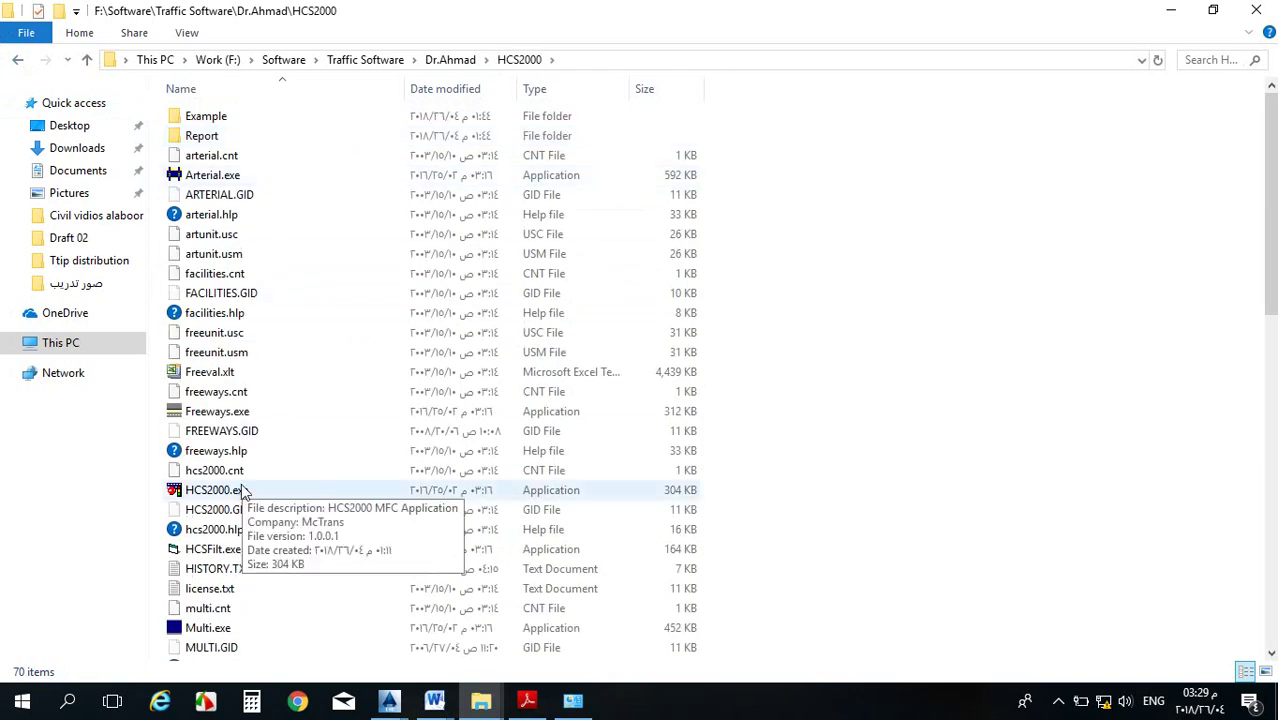
{"action": "left_click", "coordinate": [237, 418]}
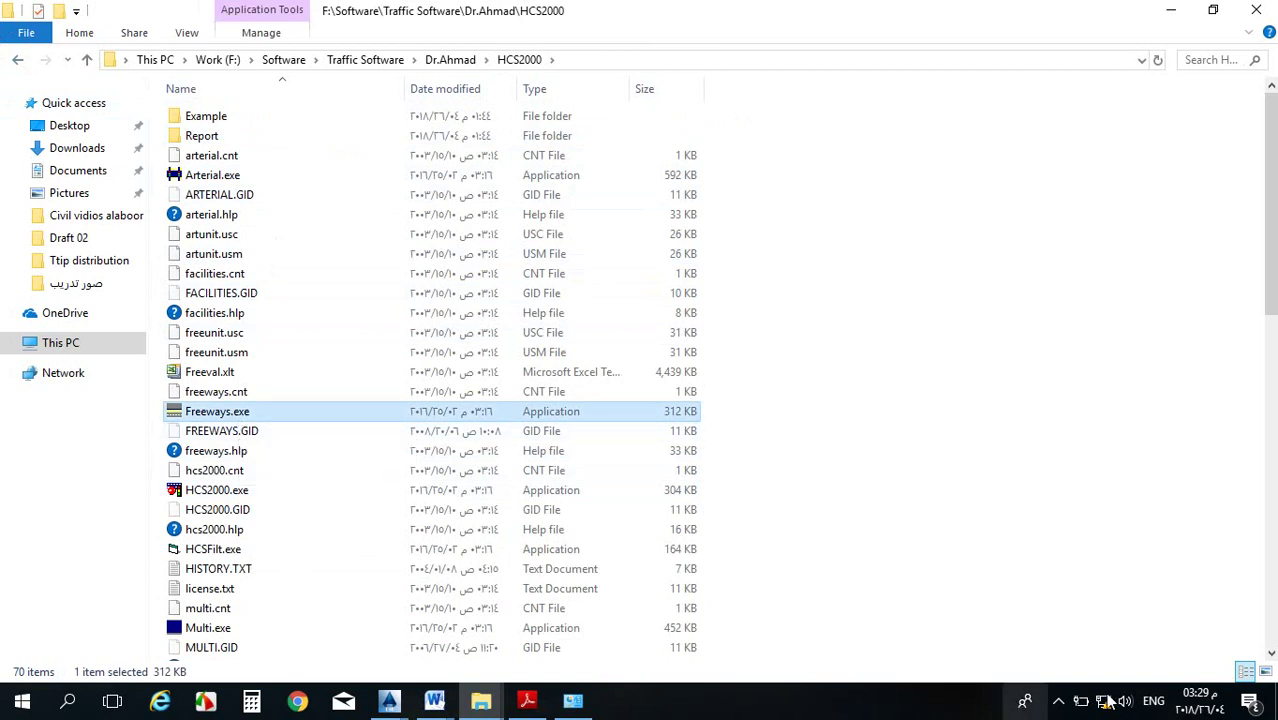
Stop showing the teacher screen in LanSchool, start showing it again, and clear the file selection in the HCS2000 folder.
{"action": "left_click", "coordinate": [1059, 702]}
{"action": "right_click", "coordinate": [1021, 627]}
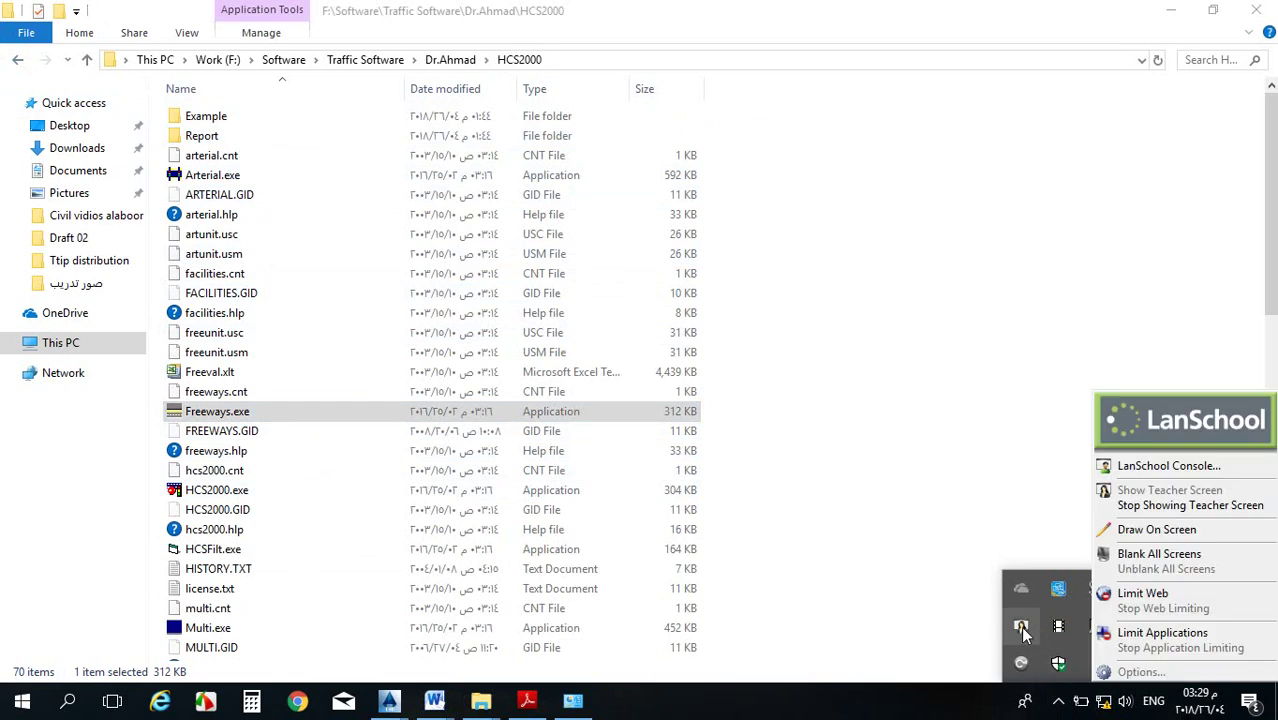
{"action": "left_click", "coordinate": [1130, 506]}
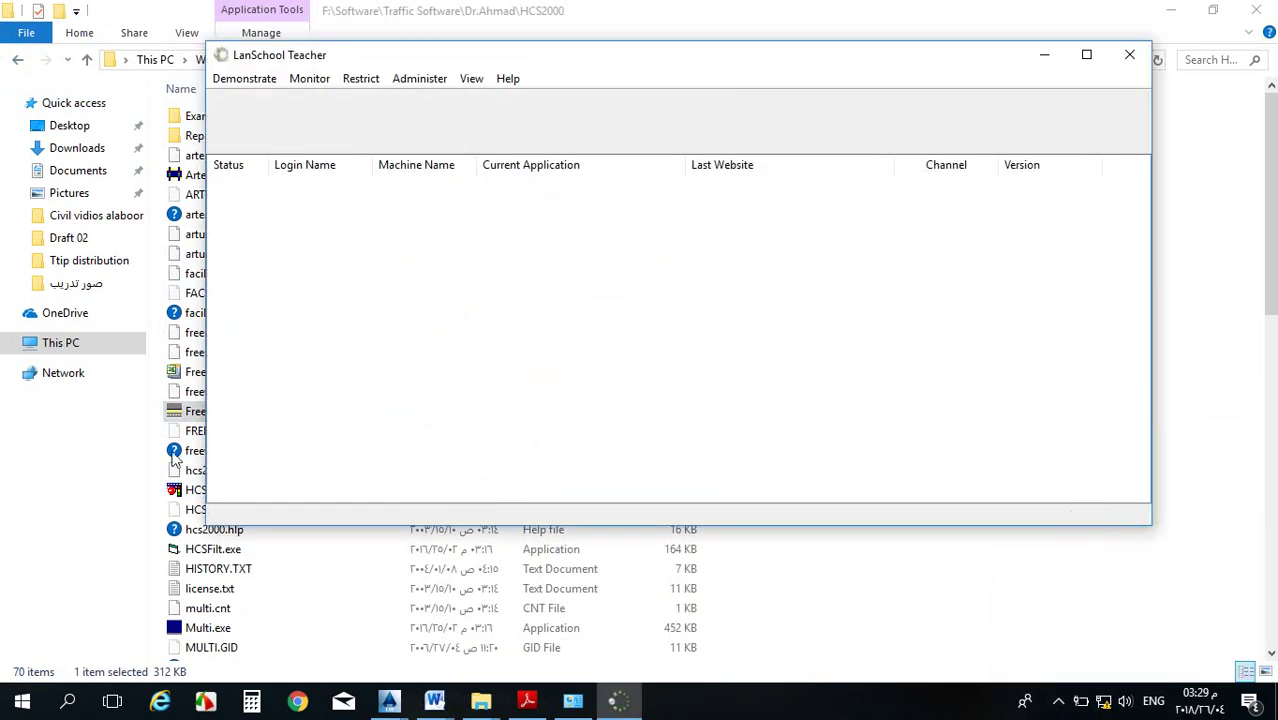
{"action": "left_click", "coordinate": [262, 135]}
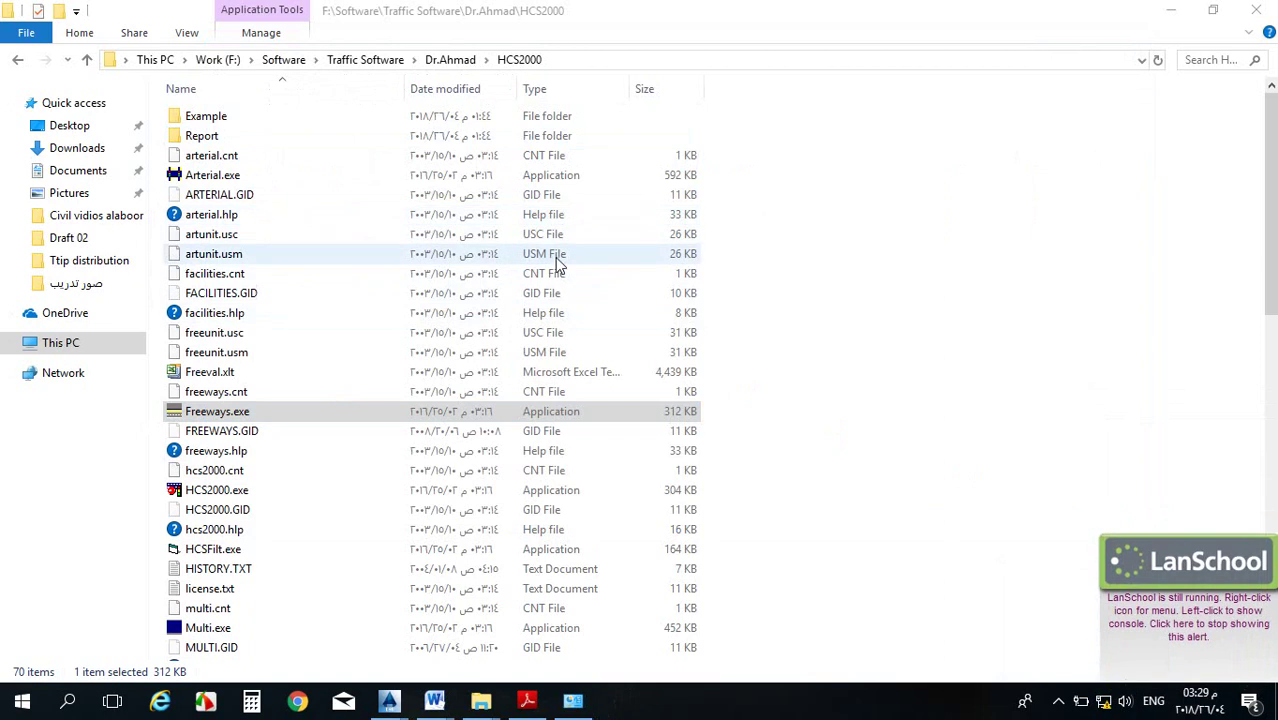
{"action": "left_click", "coordinate": [985, 330]}
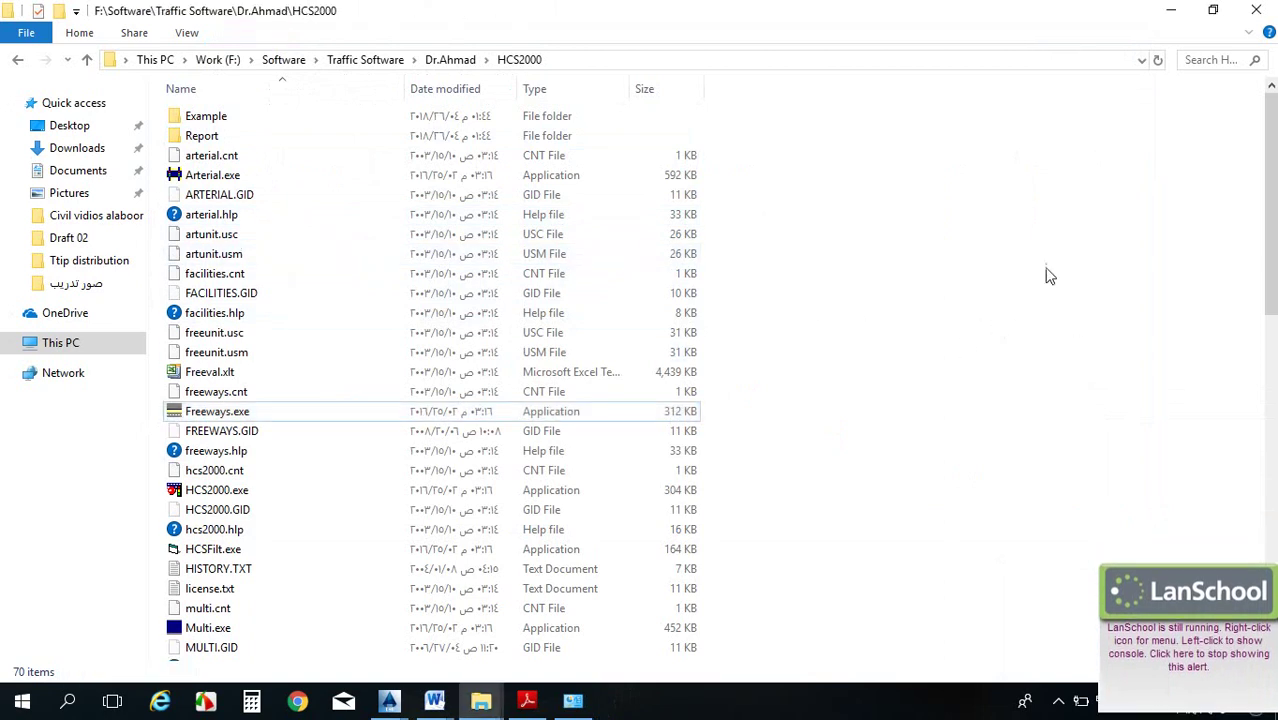
{"action": "left_click_drag", "start_coordinate": [876, 298], "coordinate": [846, 393]}
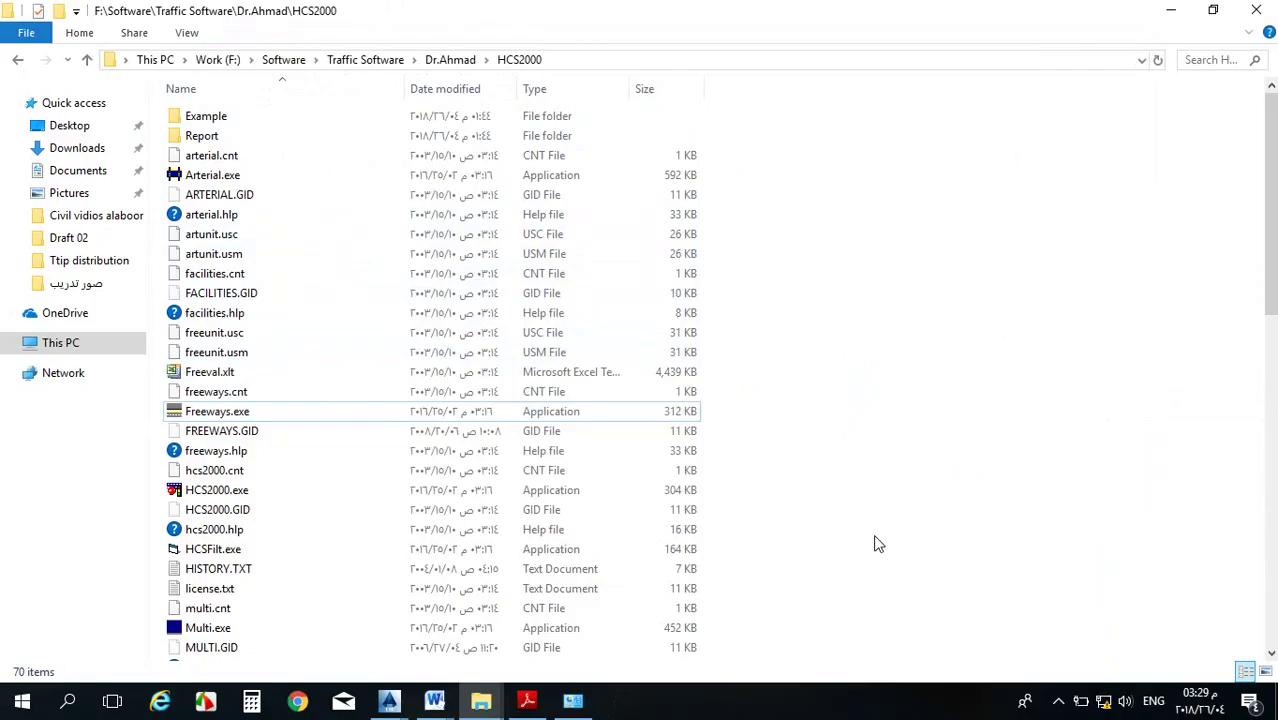
Show the desktop, bring back the Traffic Software folder window, and reopen HCS2000 from its parent folder.
{"action": "key", "text": "super+d"}
{"action": "mouse_move", "coordinate": [480, 700]}
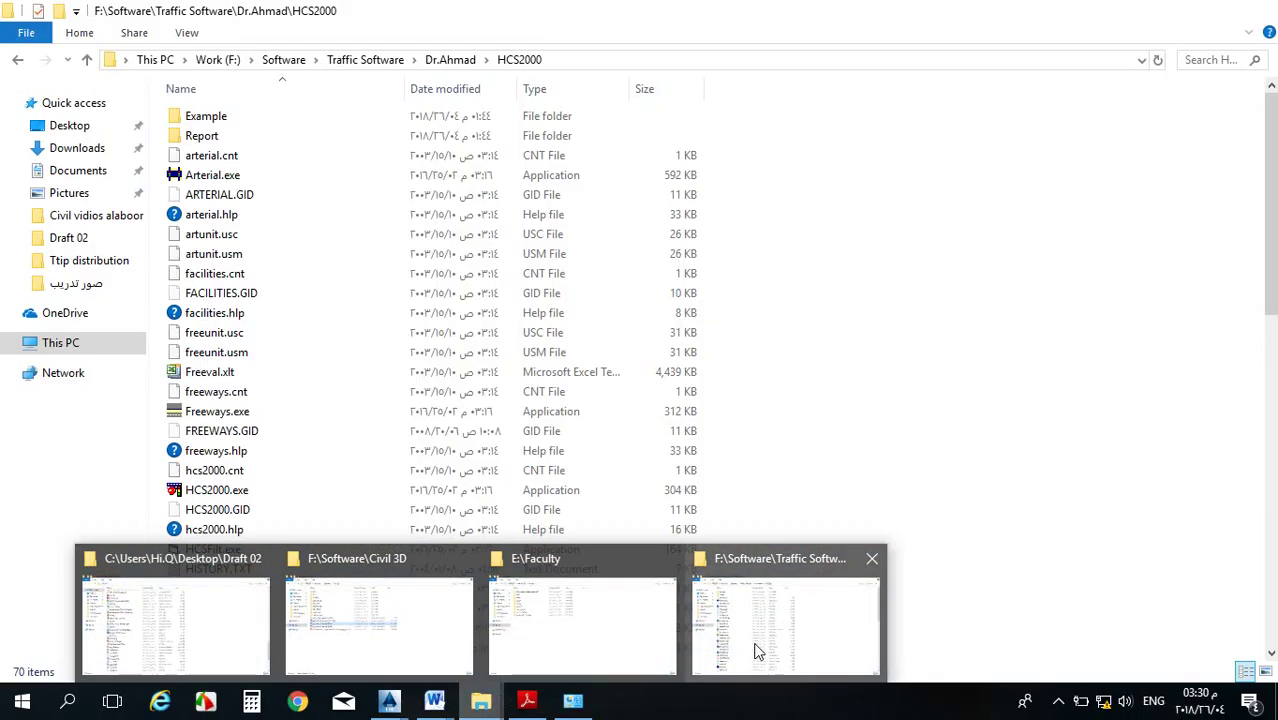
{"action": "left_click", "coordinate": [756, 650]}
{"action": "left_click_drag", "start_coordinate": [886, 360], "coordinate": [824, 496]}
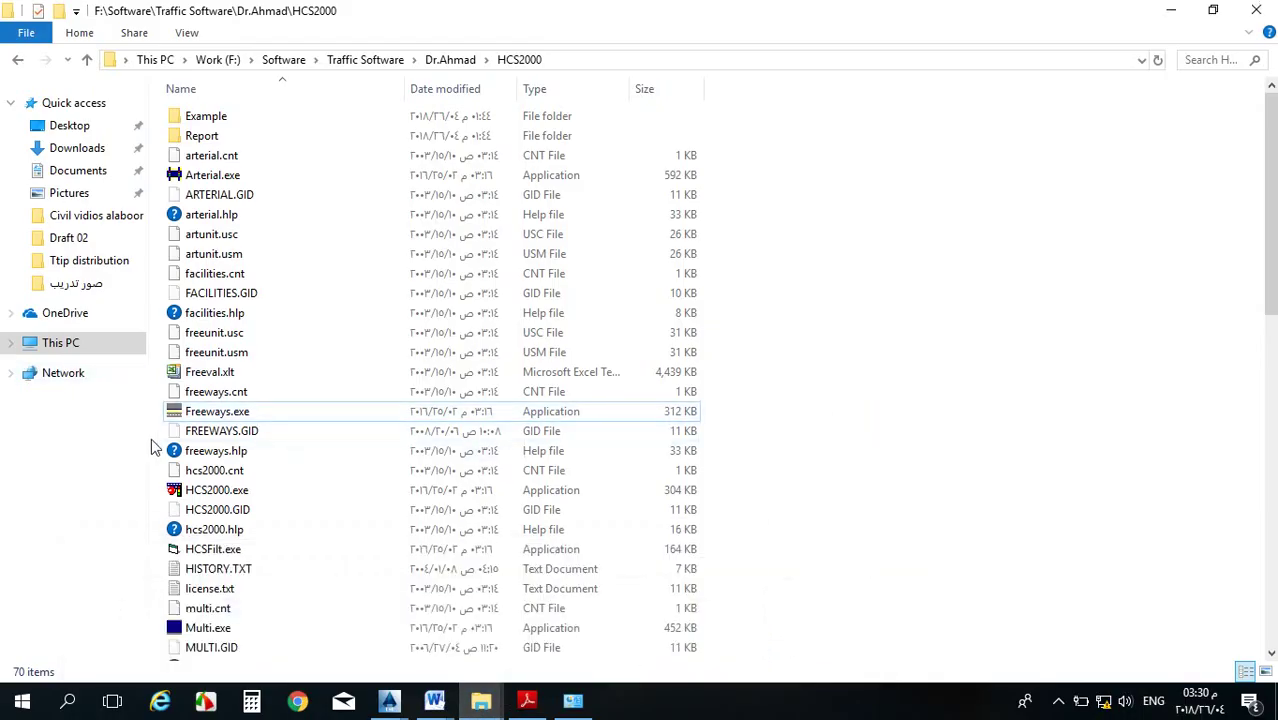
{"action": "left_click", "coordinate": [17, 66]}
{"action": "double_click", "coordinate": [213, 140]}
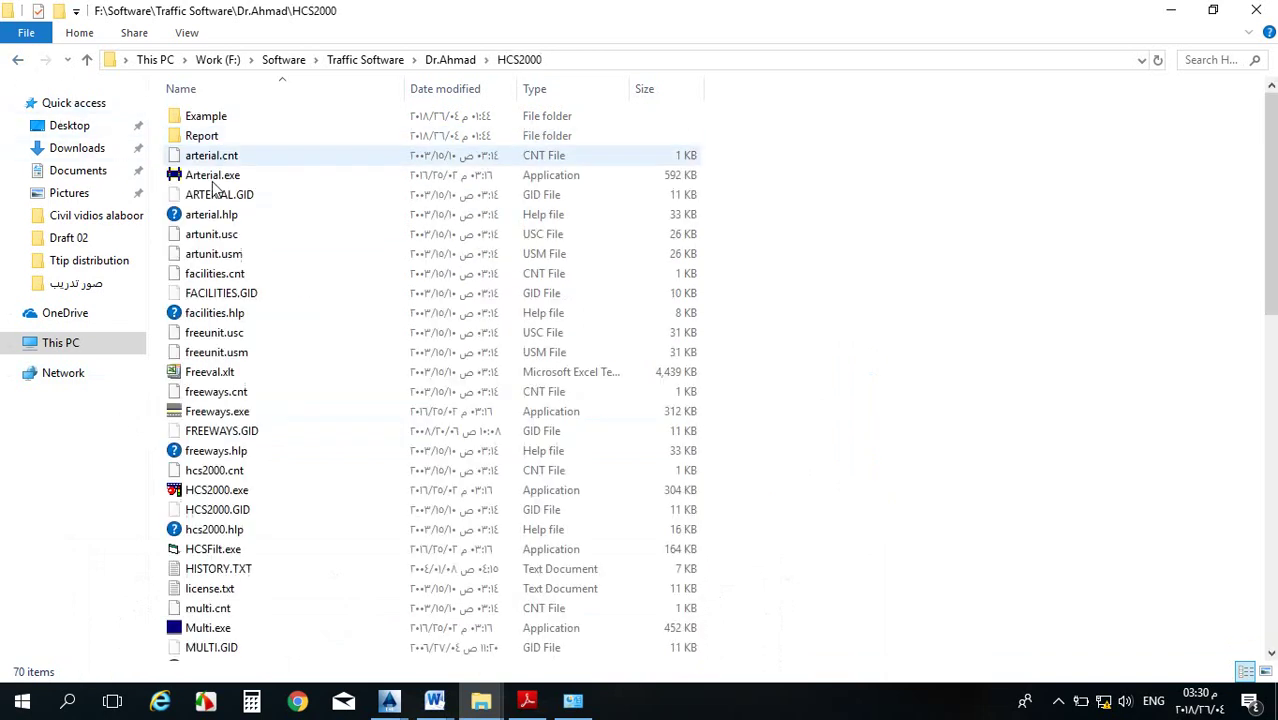
Launch HCS2000.exe to view its start window, close it, and repeat the launch and close once more.
{"action": "left_click", "coordinate": [204, 496]}
{"action": "double_click", "coordinate": [204, 492]}
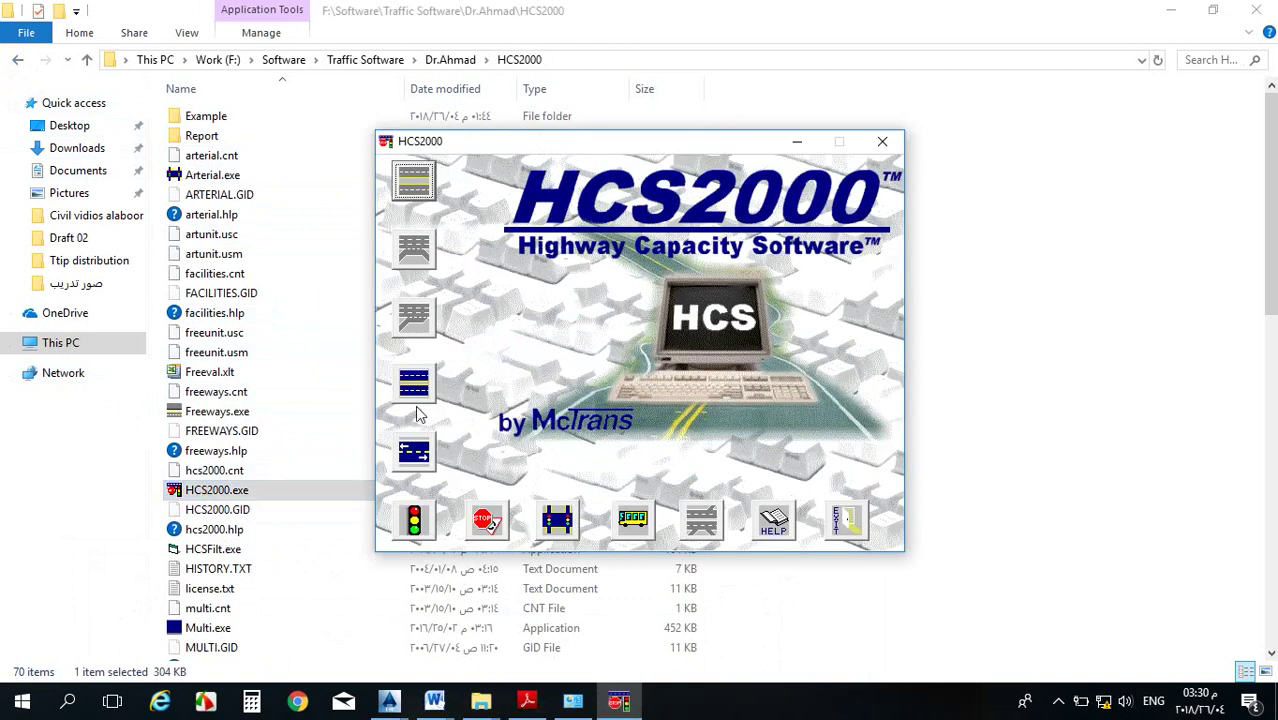
{"action": "left_click", "coordinate": [883, 143]}
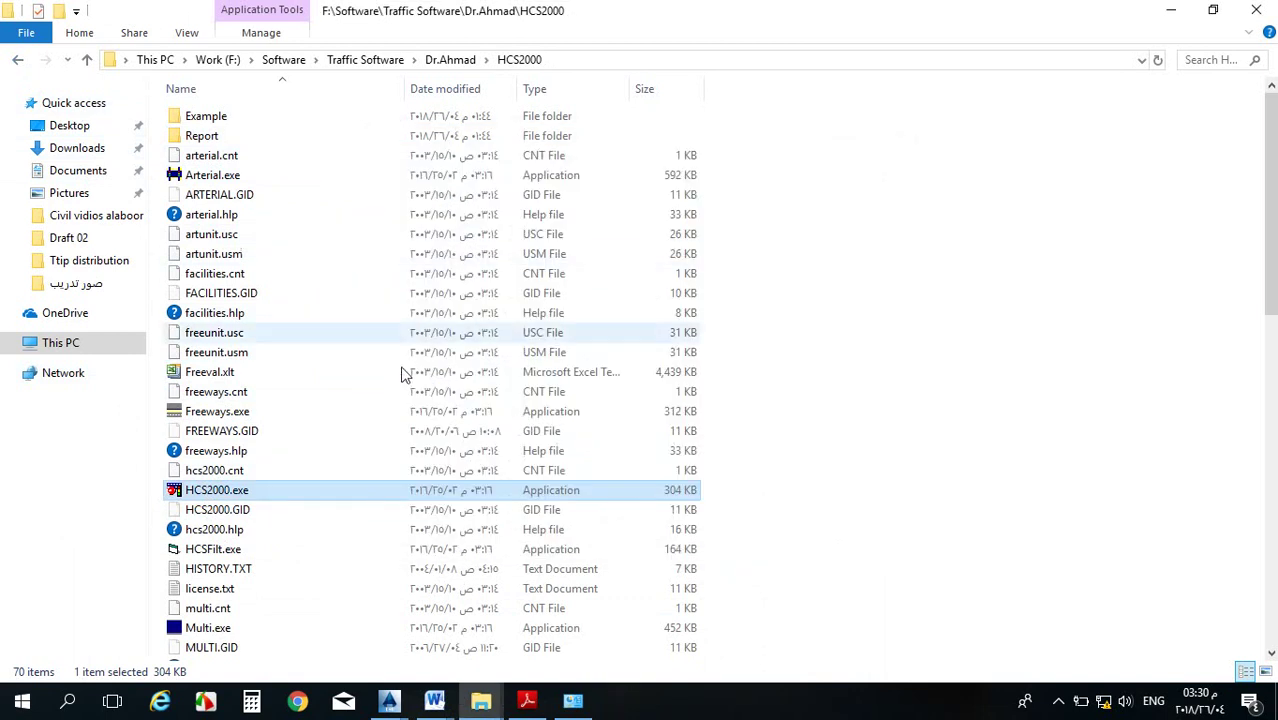
{"action": "left_click", "coordinate": [240, 416]}
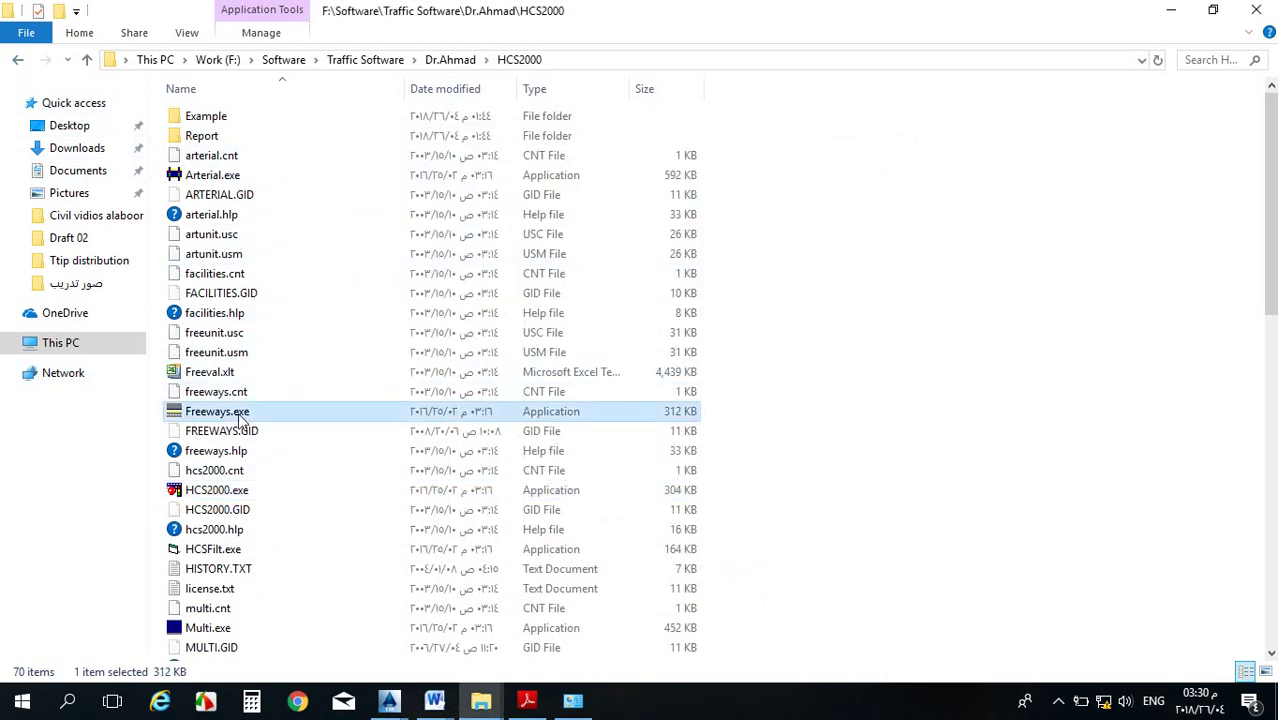
{"action": "double_click", "coordinate": [220, 493]}
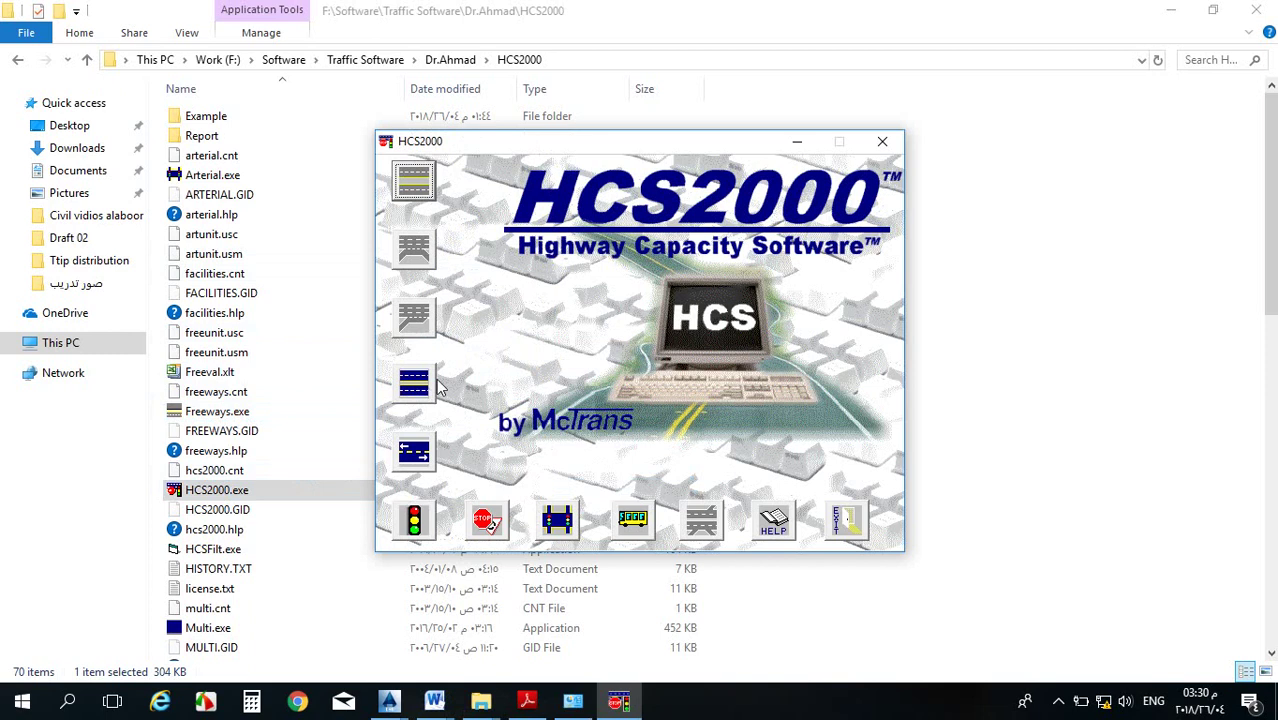
{"action": "left_click", "coordinate": [882, 141]}
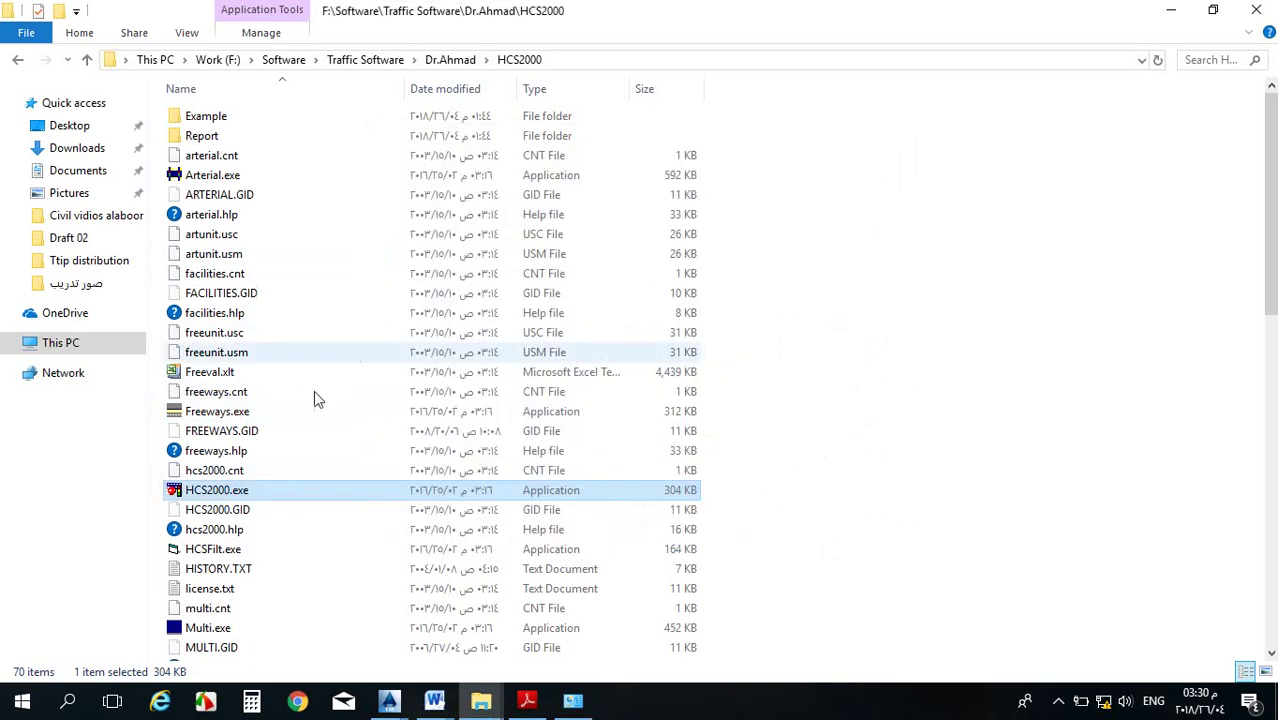
Launch Freeways.exe from the HCS2000 folder and dismiss its startup message.
{"action": "left_click", "coordinate": [207, 416]}
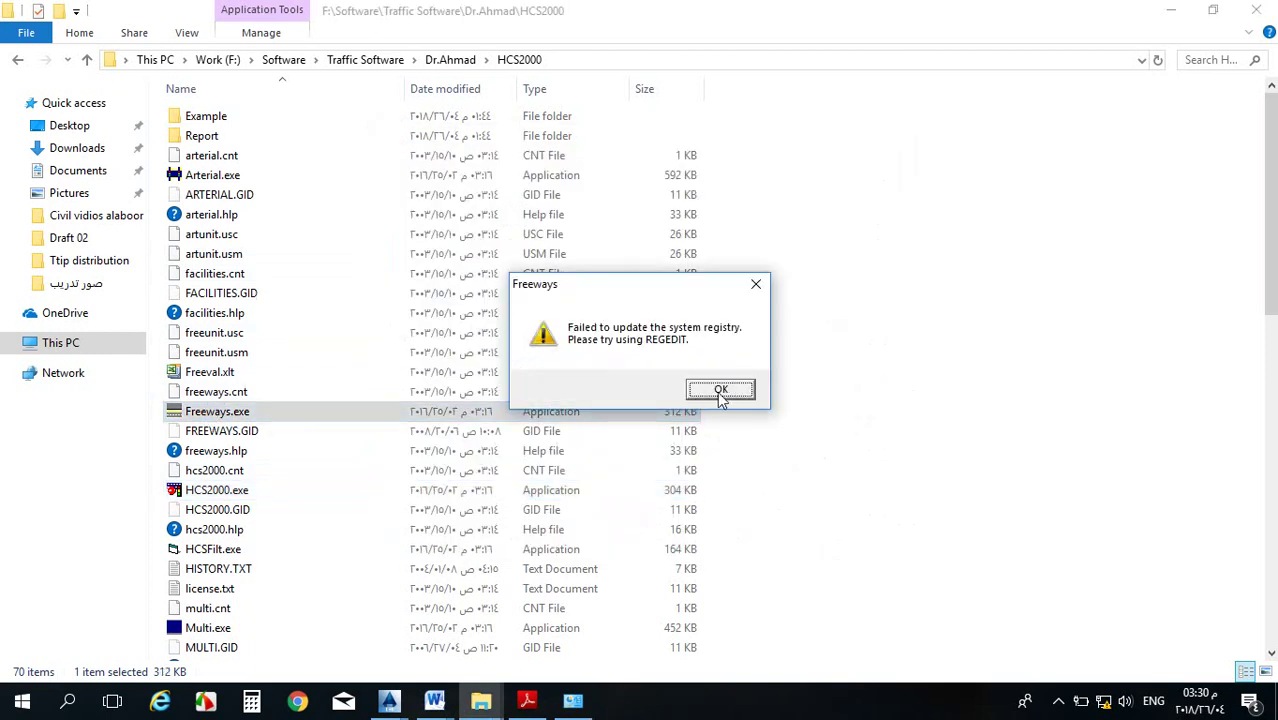
{"action": "left_click", "coordinate": [722, 390]}
{"action": "double_click", "coordinate": [486, 119]}
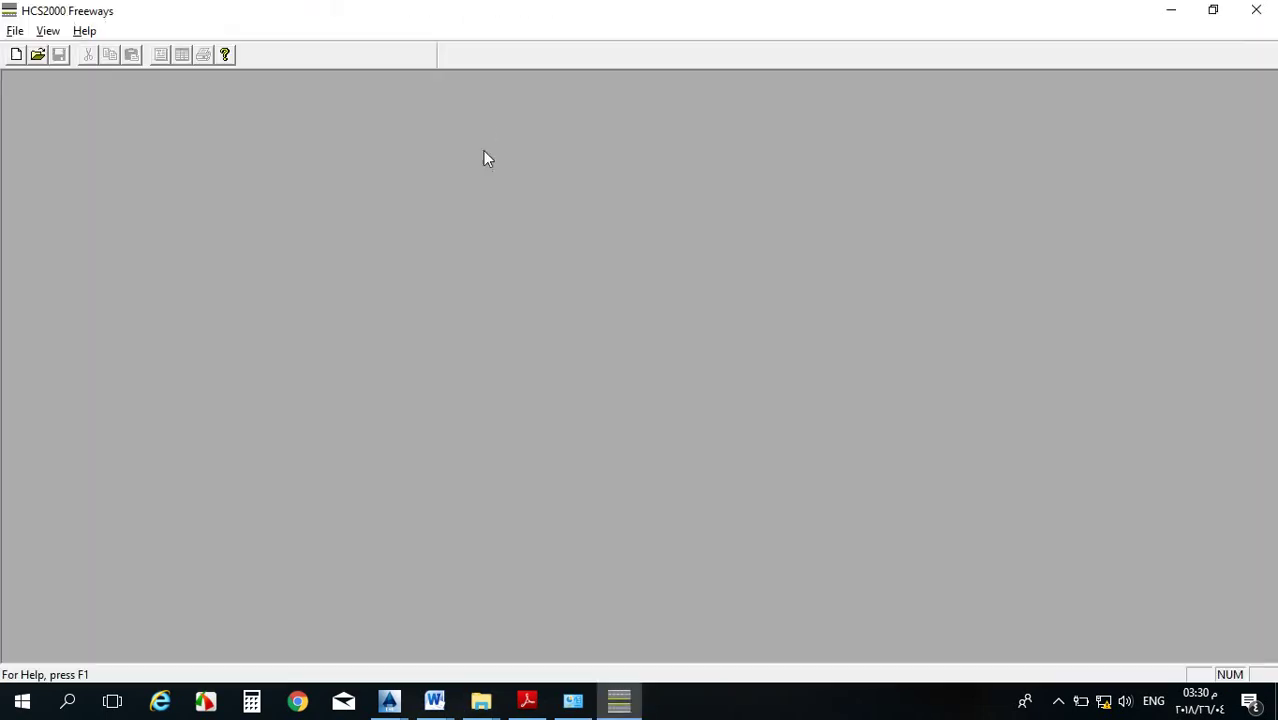
Create a new freeway analysis using the Design analysis type.
{"action": "left_click", "coordinate": [15, 32]}
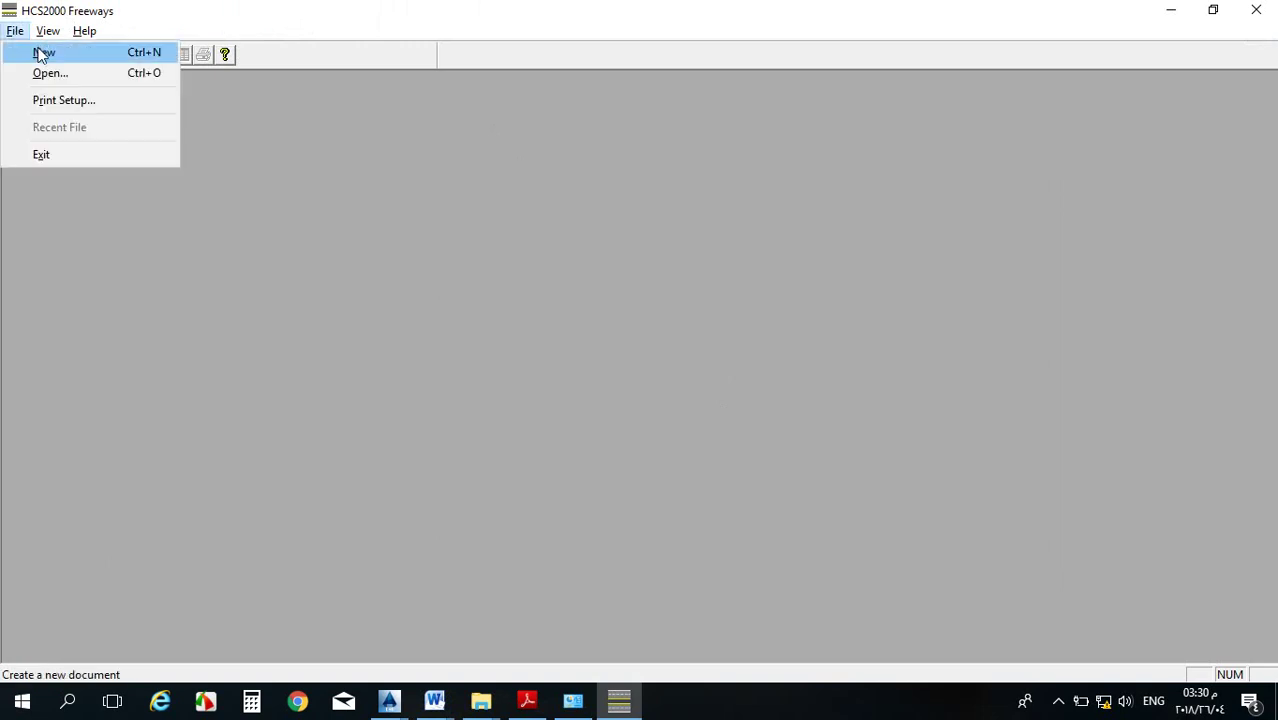
{"action": "left_click", "coordinate": [42, 52]}
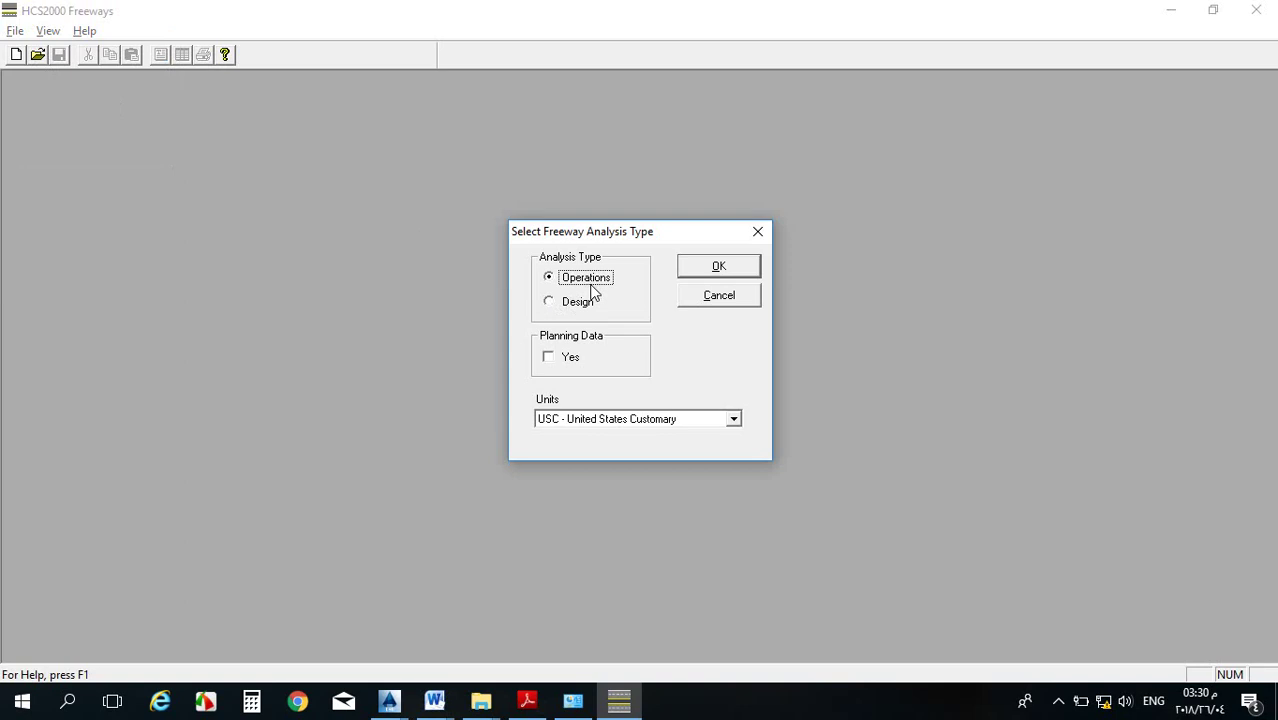
{"action": "left_click", "coordinate": [576, 309]}
{"action": "left_click", "coordinate": [716, 268]}
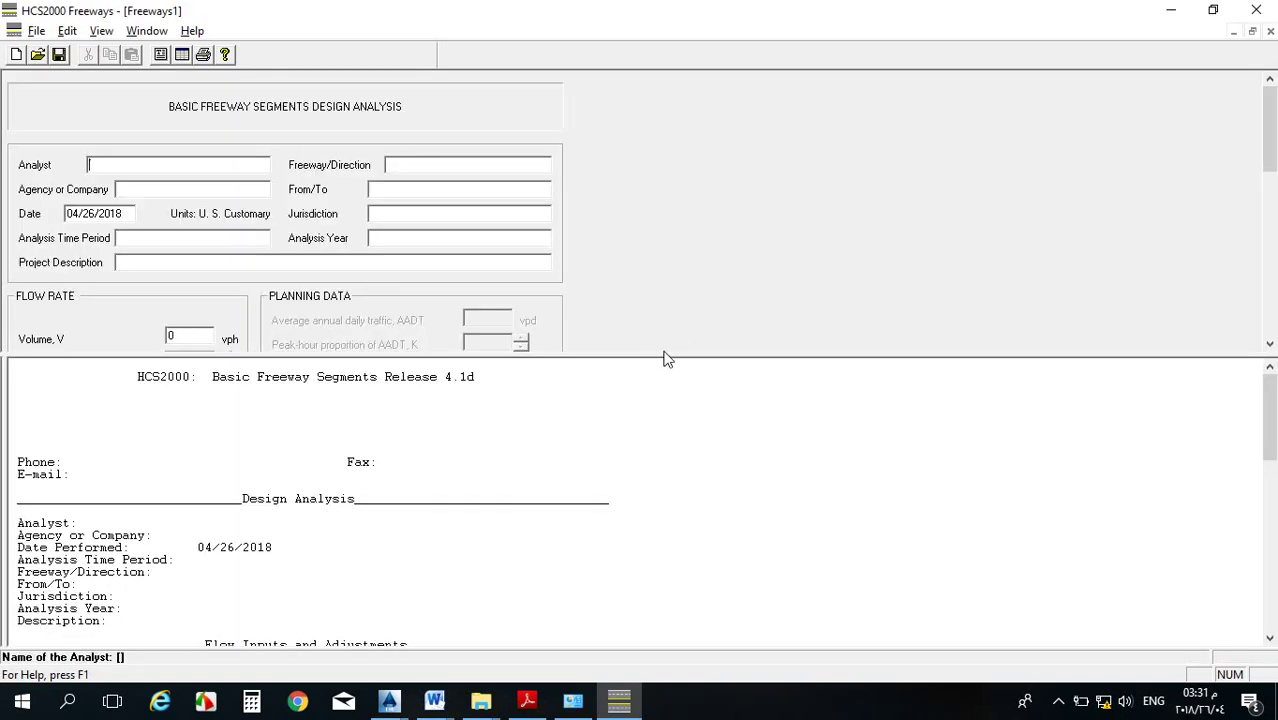
Enlarge the input form pane over the report and examine the flow rate, free-flow speed, desired LOS and results sections.
{"action": "left_click_drag", "start_coordinate": [663, 353], "coordinate": [618, 616]}
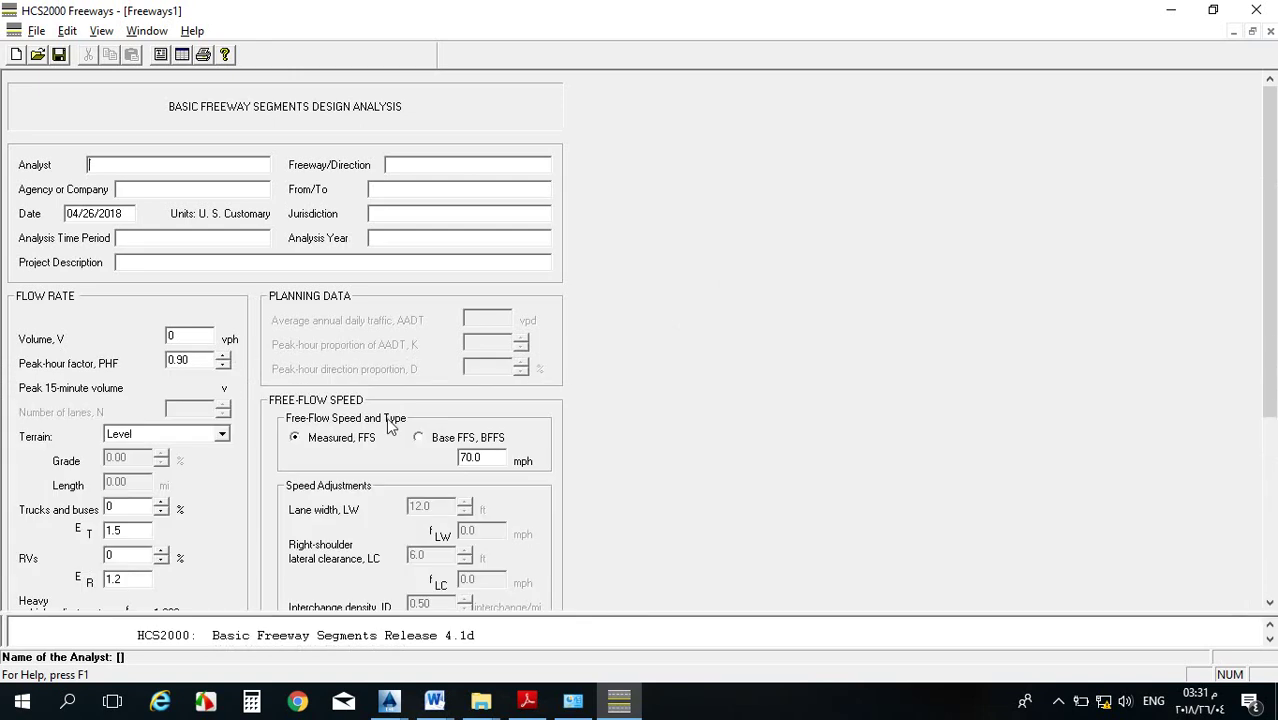
{"action": "scroll", "coordinate": [352, 385], "scroll_direction": "down", "scroll_amount": 6}
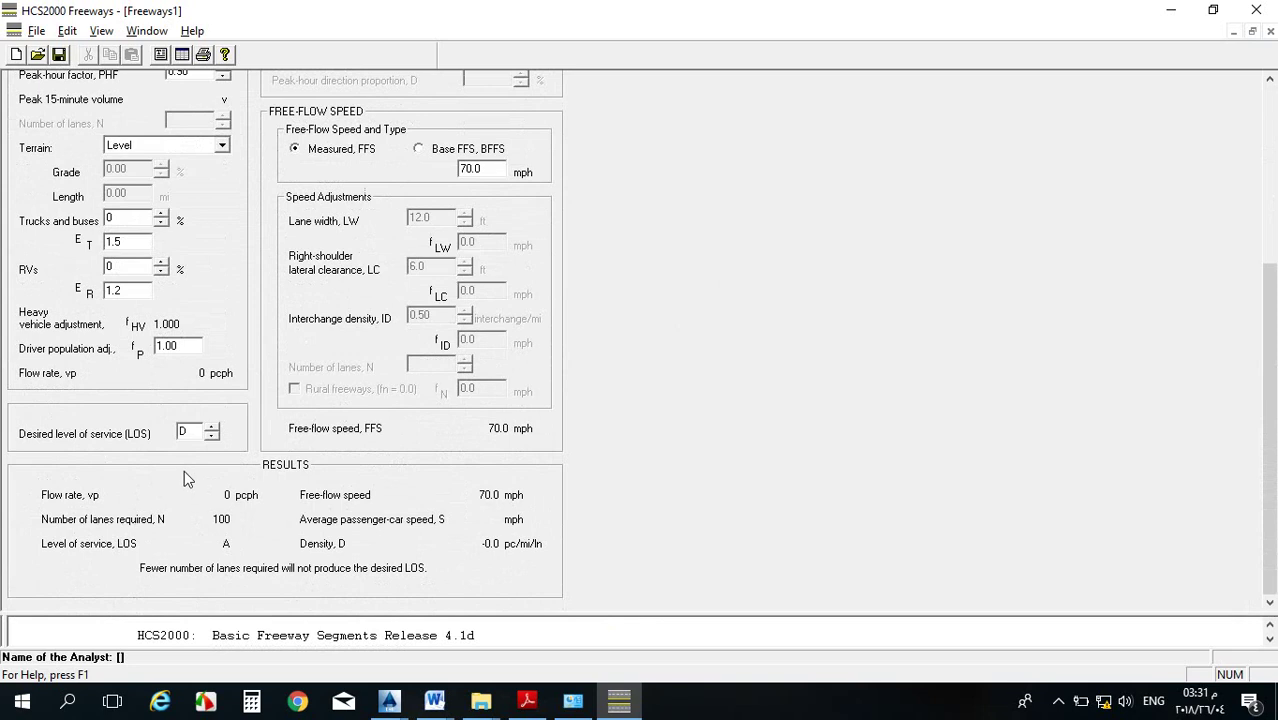
{"action": "scroll", "coordinate": [184, 470], "scroll_direction": "up", "scroll_amount": 1}
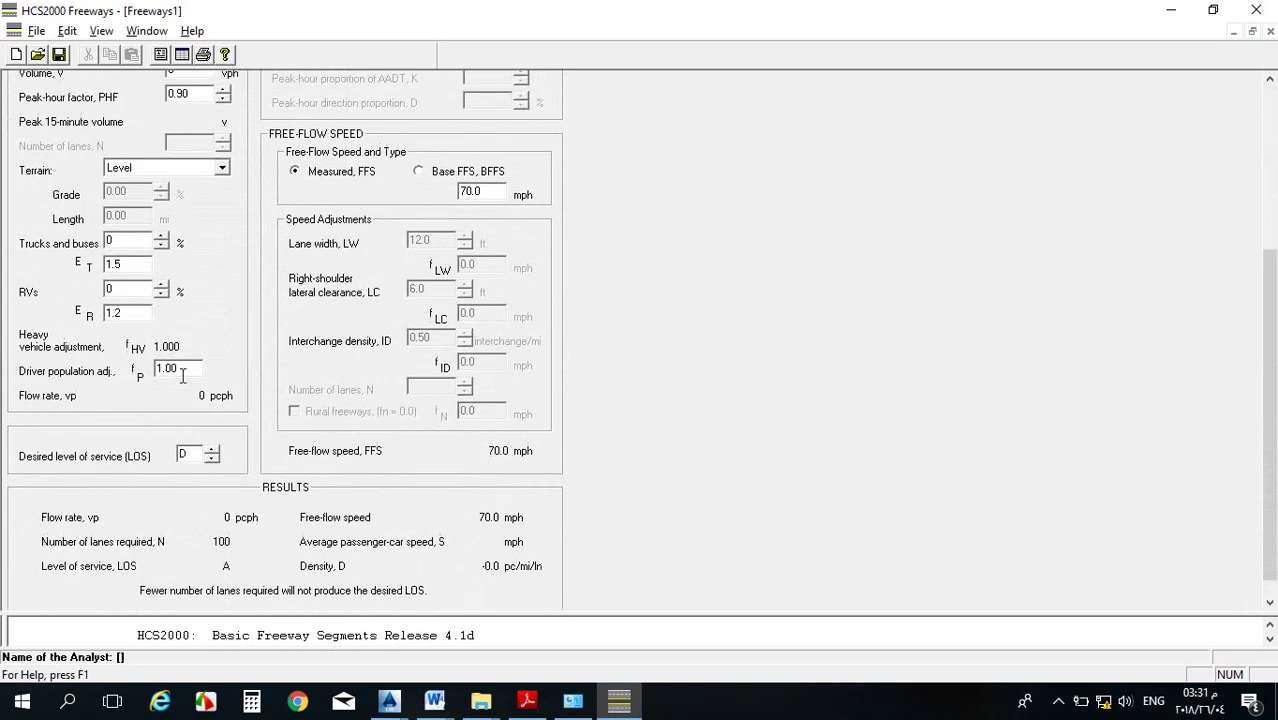
{"action": "scroll", "coordinate": [175, 115], "scroll_direction": "up", "scroll_amount": 1}
{"action": "scroll", "coordinate": [175, 115], "scroll_direction": "up", "scroll_amount": 1}
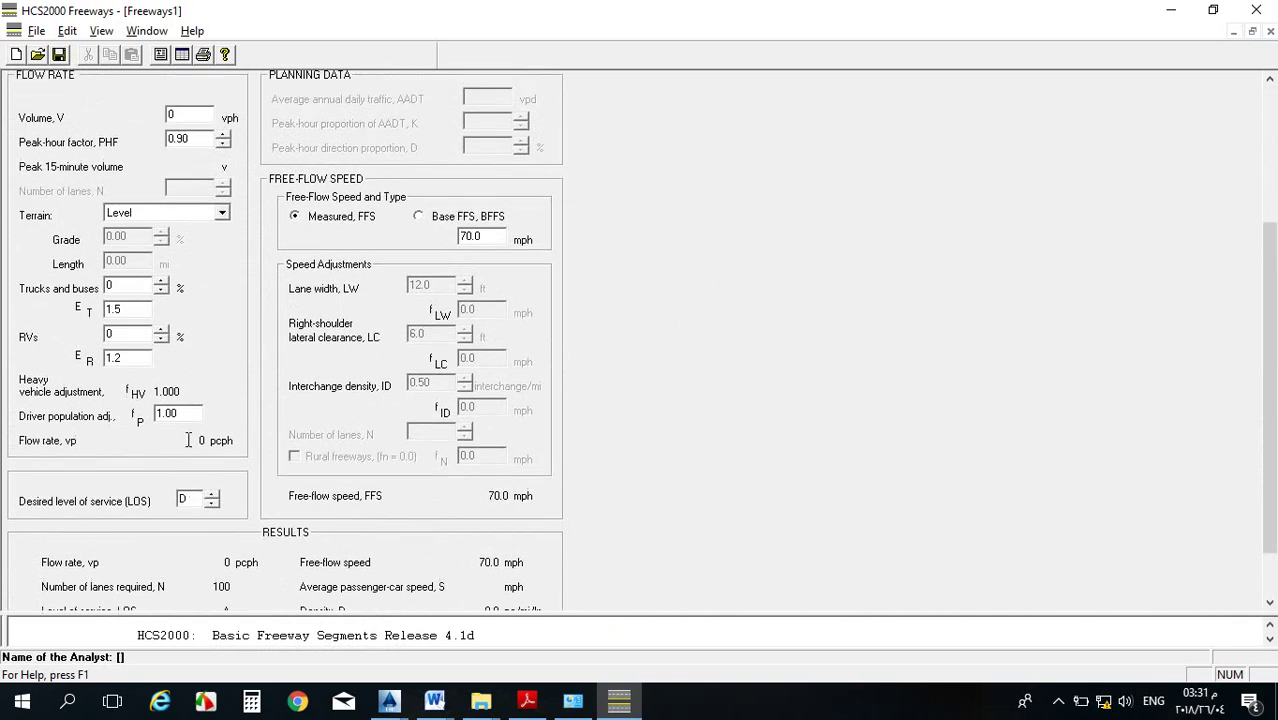
{"action": "scroll", "coordinate": [184, 465], "scroll_direction": "up", "scroll_amount": 1}
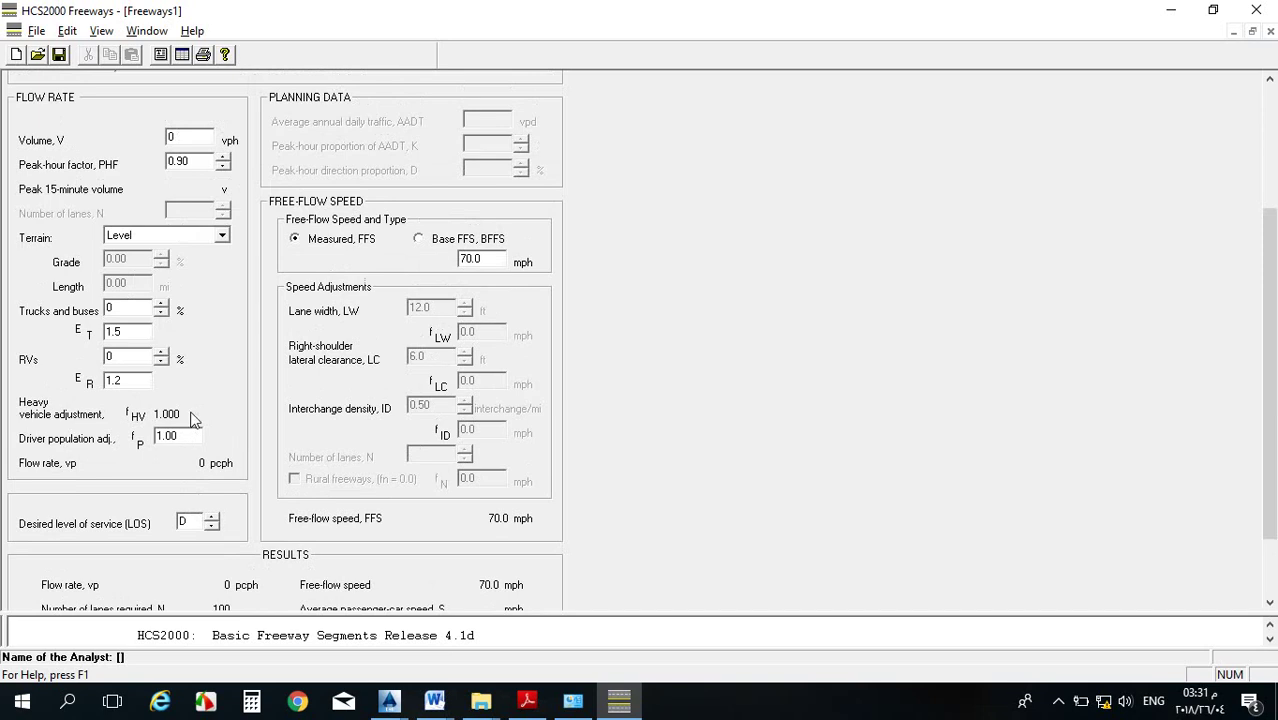
{"action": "scroll", "coordinate": [195, 418], "scroll_direction": "up", "scroll_amount": 1}
{"action": "scroll", "coordinate": [197, 400], "scroll_direction": "up", "scroll_amount": 5}
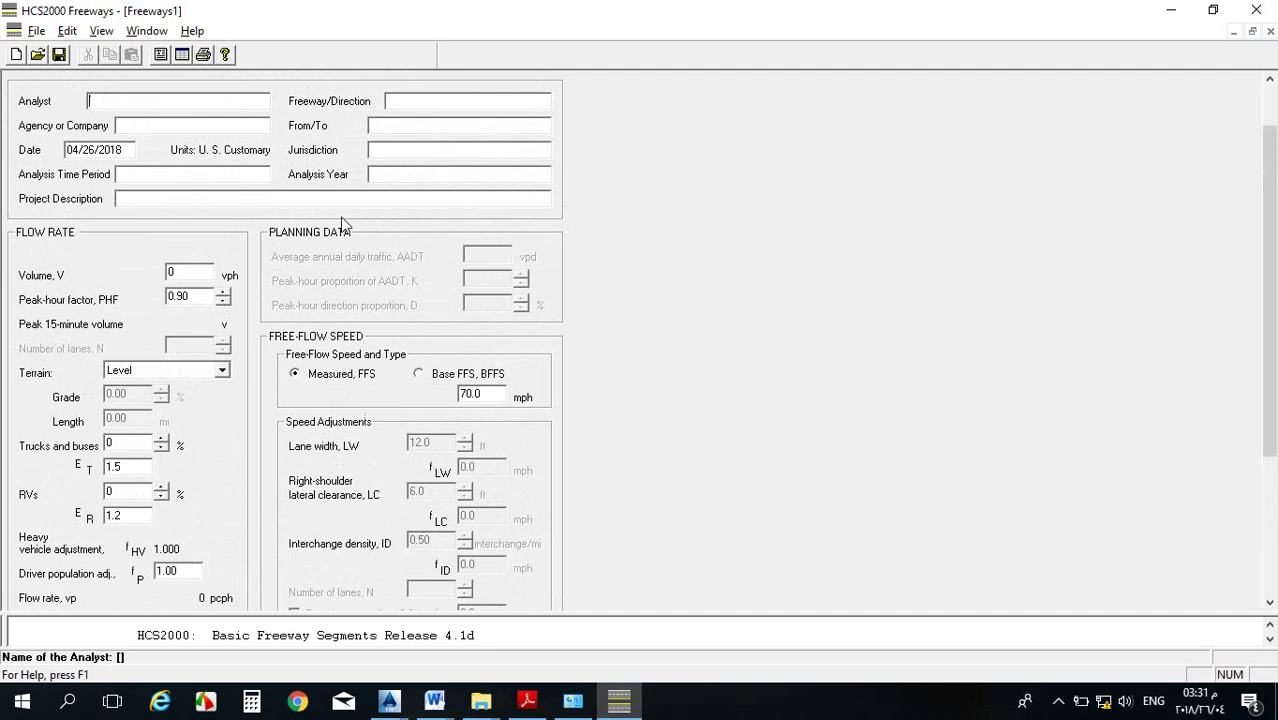
Fill in the flow rate data with a volume of 2300 vph, a peak-hour factor of 0.92 and Mountainous terrain.
{"action": "scroll", "coordinate": [270, 186], "scroll_direction": "down", "scroll_amount": 1}
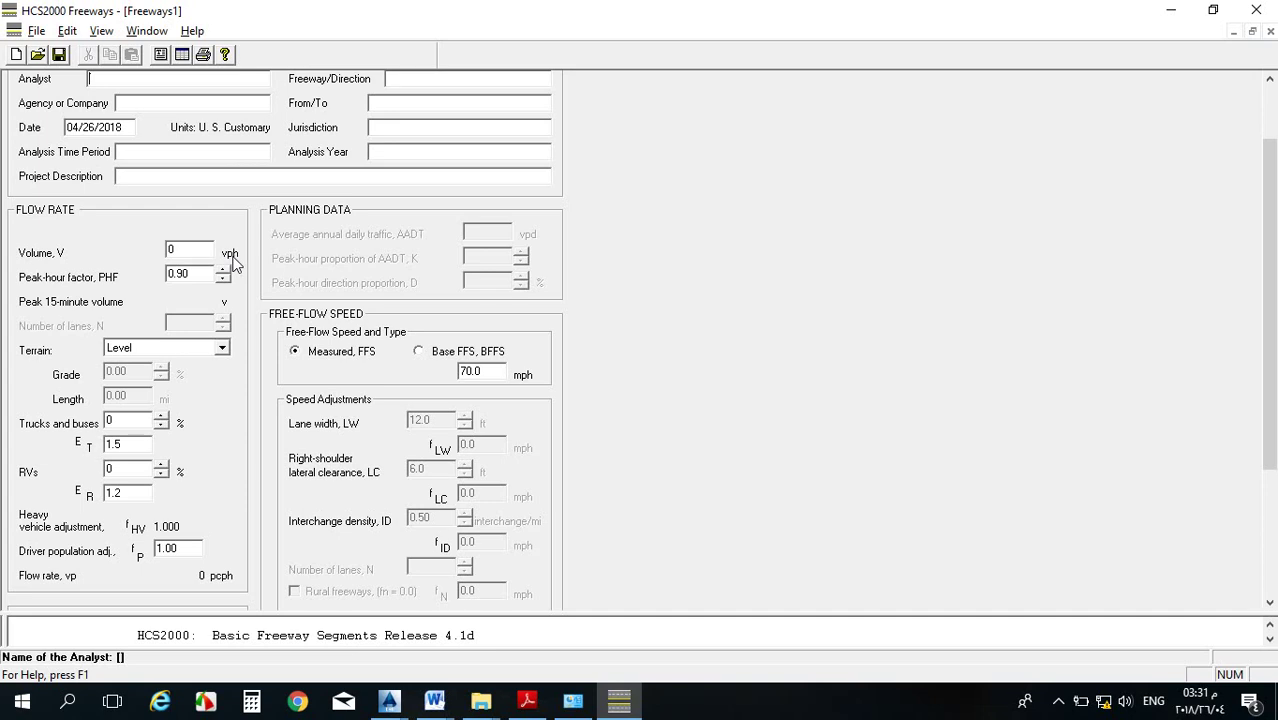
{"action": "left_click", "coordinate": [170, 255]}
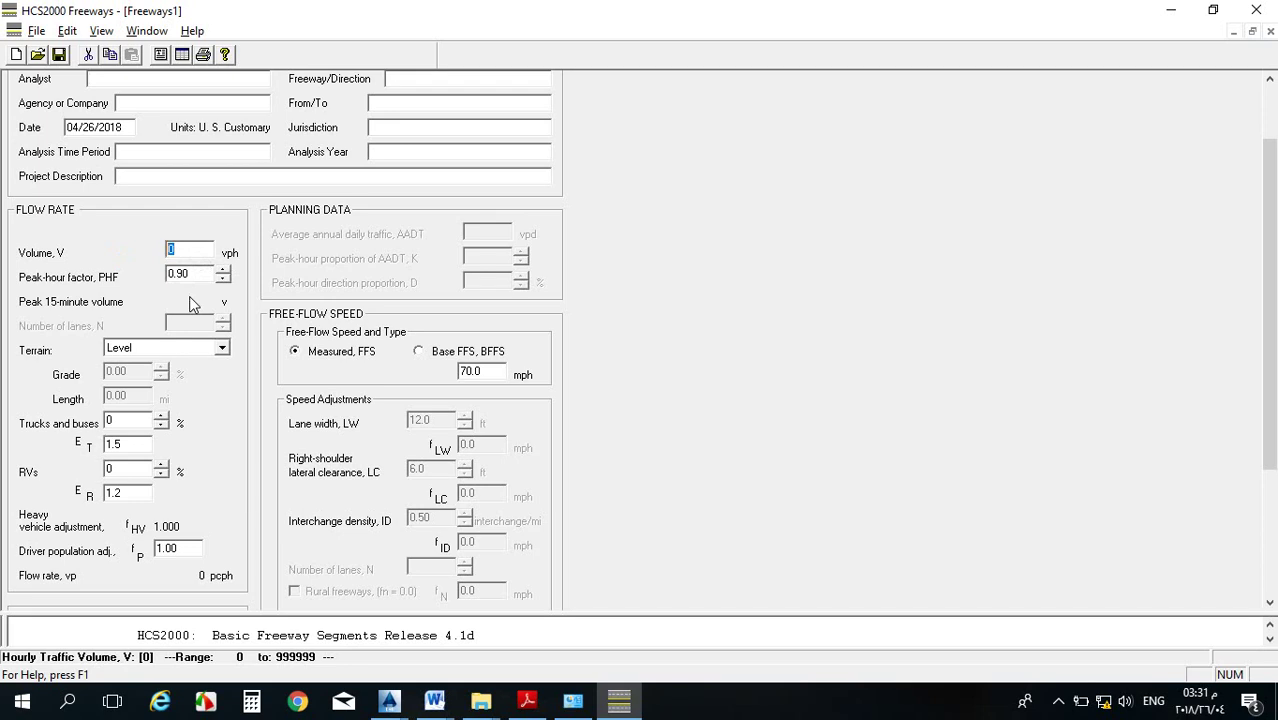
{"action": "type", "text": "2300"}
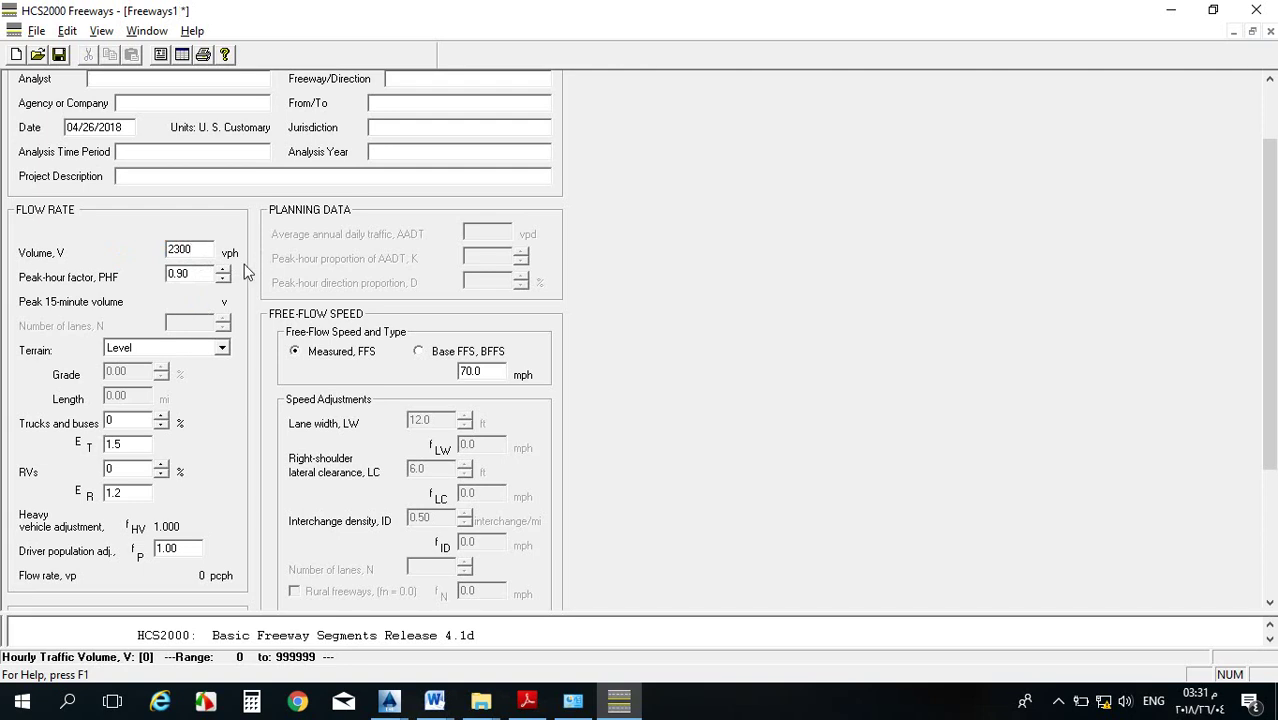
{"action": "left_click_drag", "start_coordinate": [194, 276], "coordinate": [165, 279]}
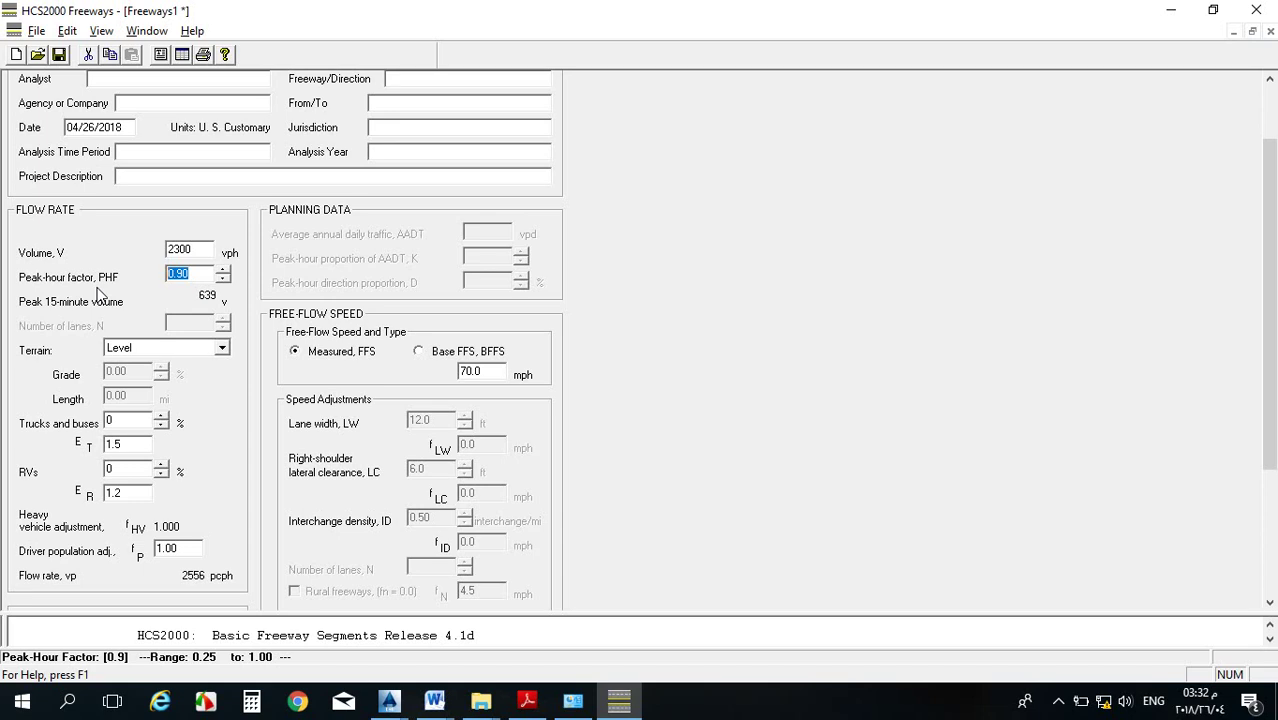
{"action": "type", "text": ".92"}
{"action": "left_click", "coordinate": [213, 347]}
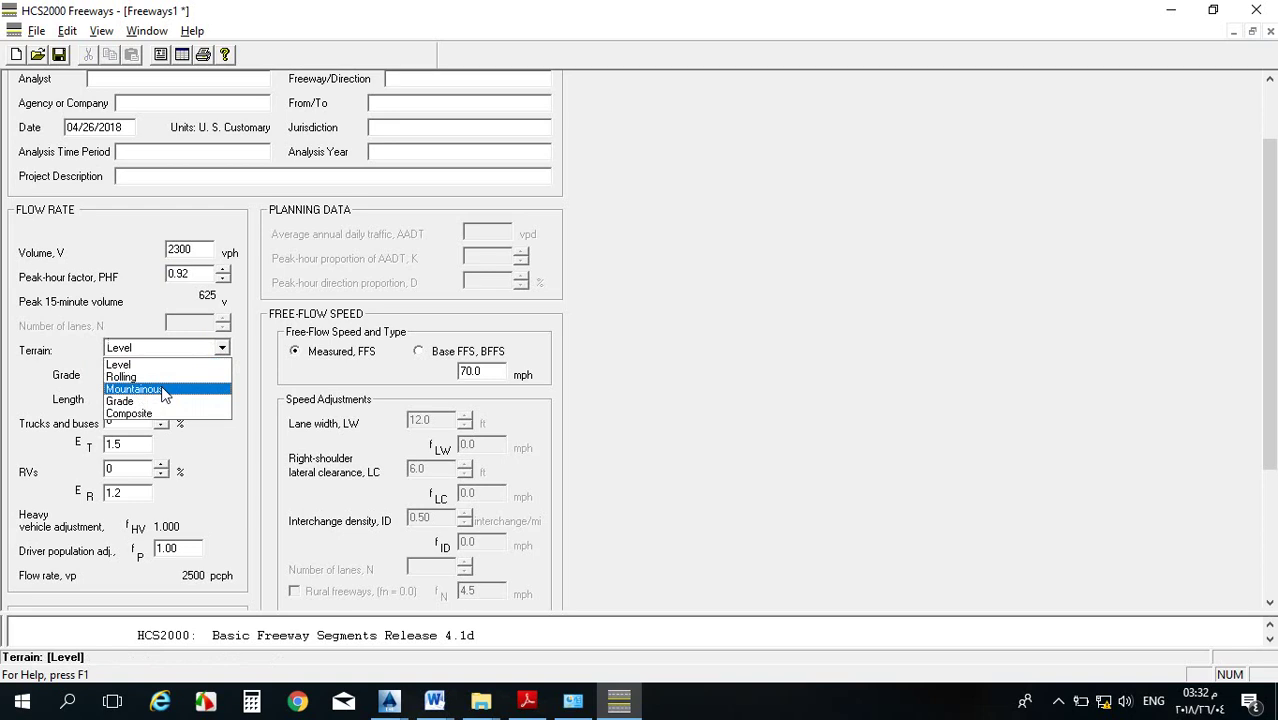
{"action": "left_click", "coordinate": [164, 389]}
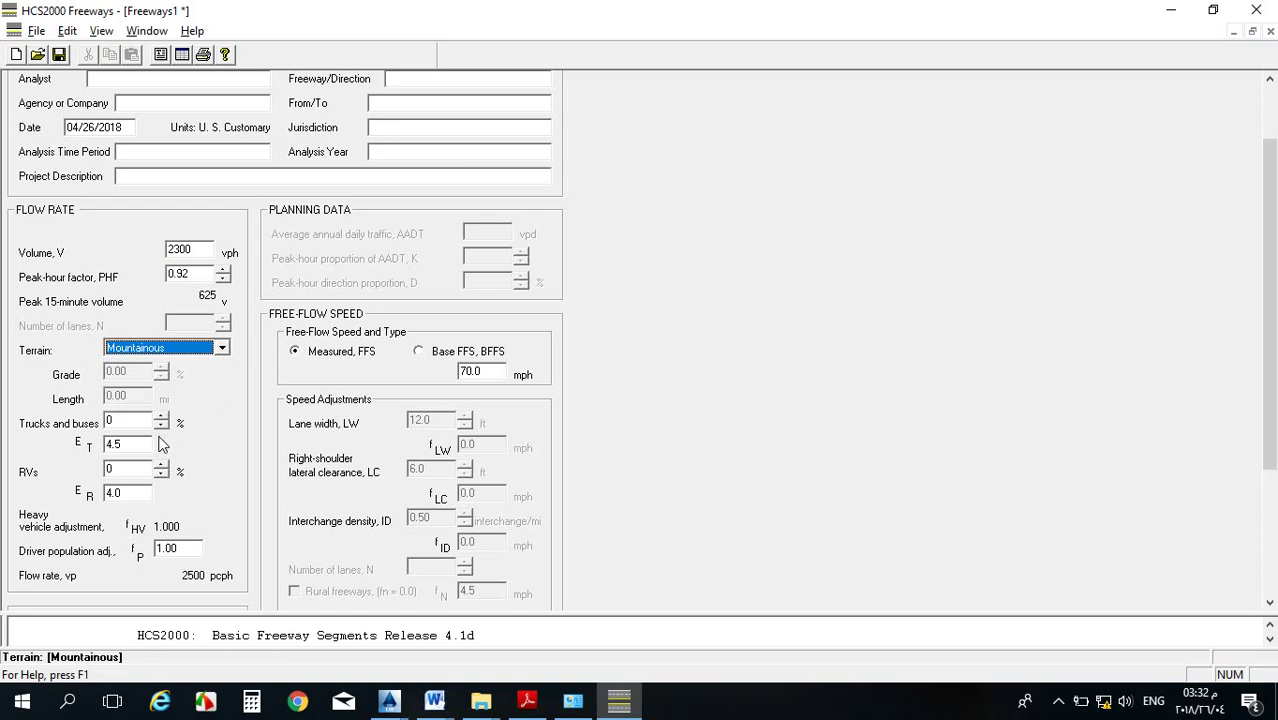
Look up the new freeway's design level of service in the Word document project2.doc and set the desired LOS in HCS2000 Freeways to B.
{"action": "scroll", "coordinate": [128, 445], "scroll_direction": "down", "scroll_amount": 1}
{"action": "scroll", "coordinate": [128, 445], "scroll_direction": "down", "scroll_amount": 2}
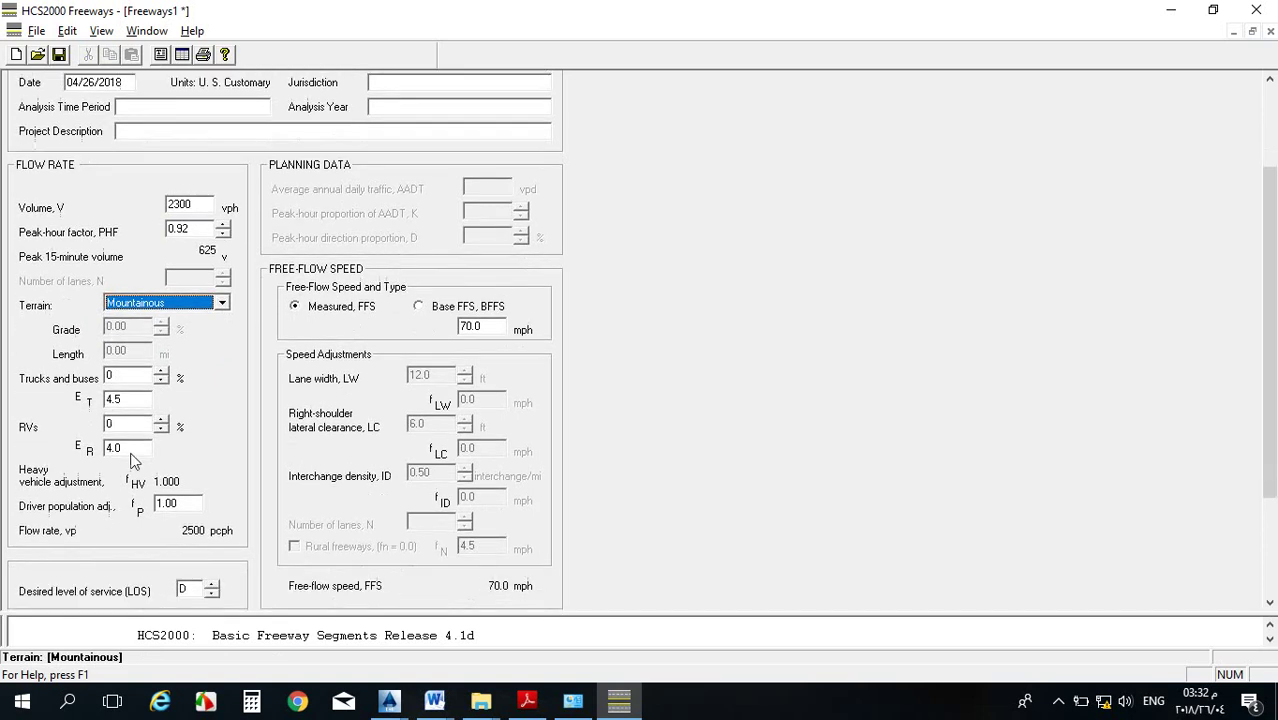
{"action": "scroll", "coordinate": [134, 461], "scroll_direction": "down", "scroll_amount": 1}
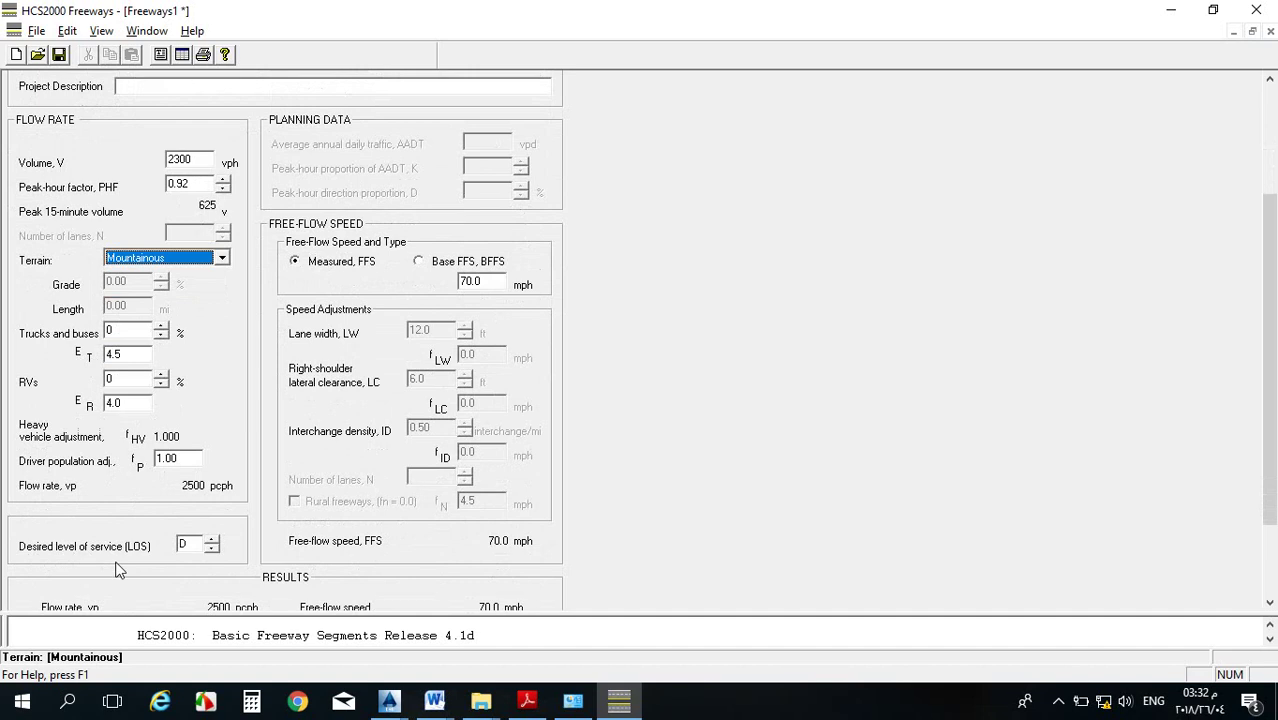
{"action": "left_click", "coordinate": [434, 700]}
{"action": "left_click", "coordinate": [316, 617]}
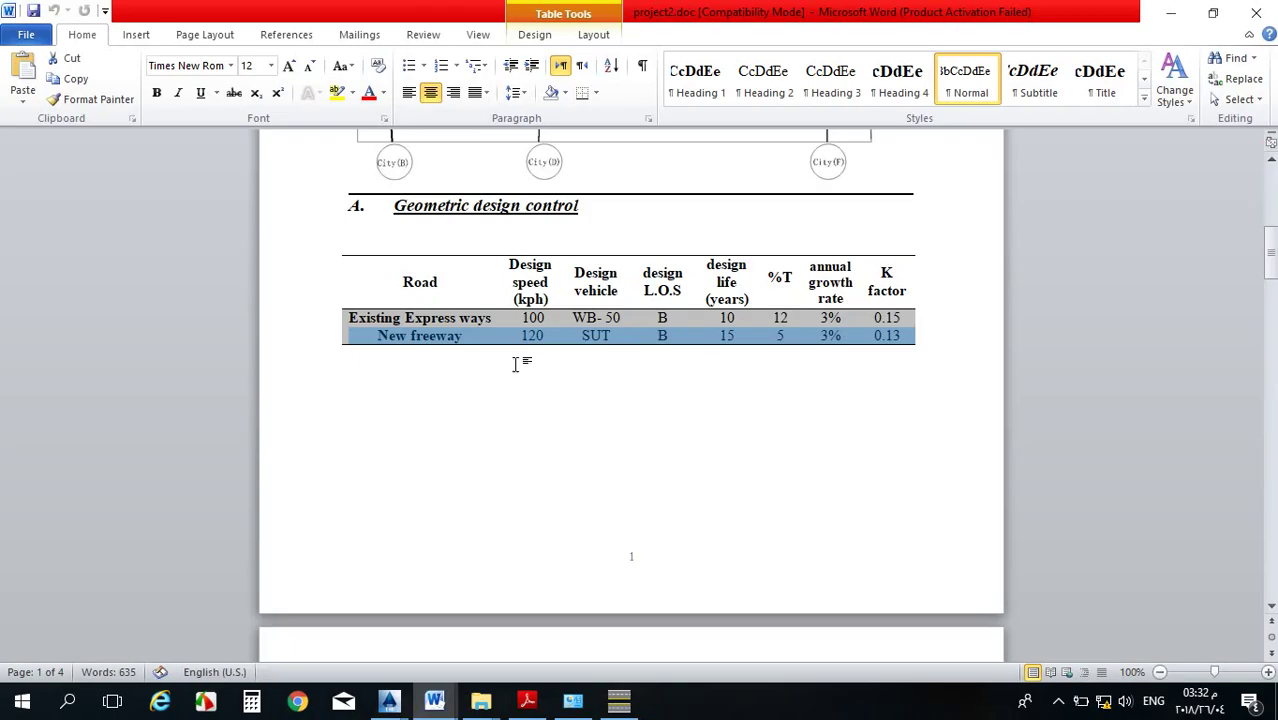
{"action": "double_click", "coordinate": [662, 336]}
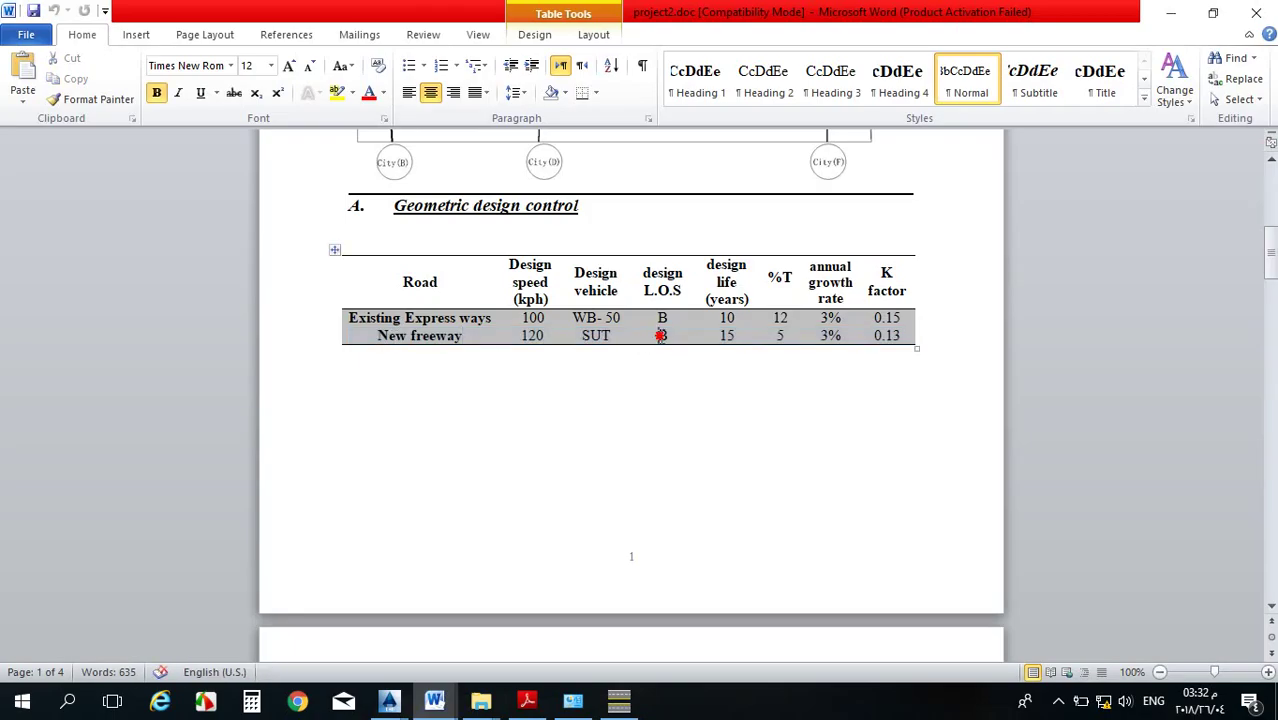
{"action": "left_click", "coordinate": [619, 700]}
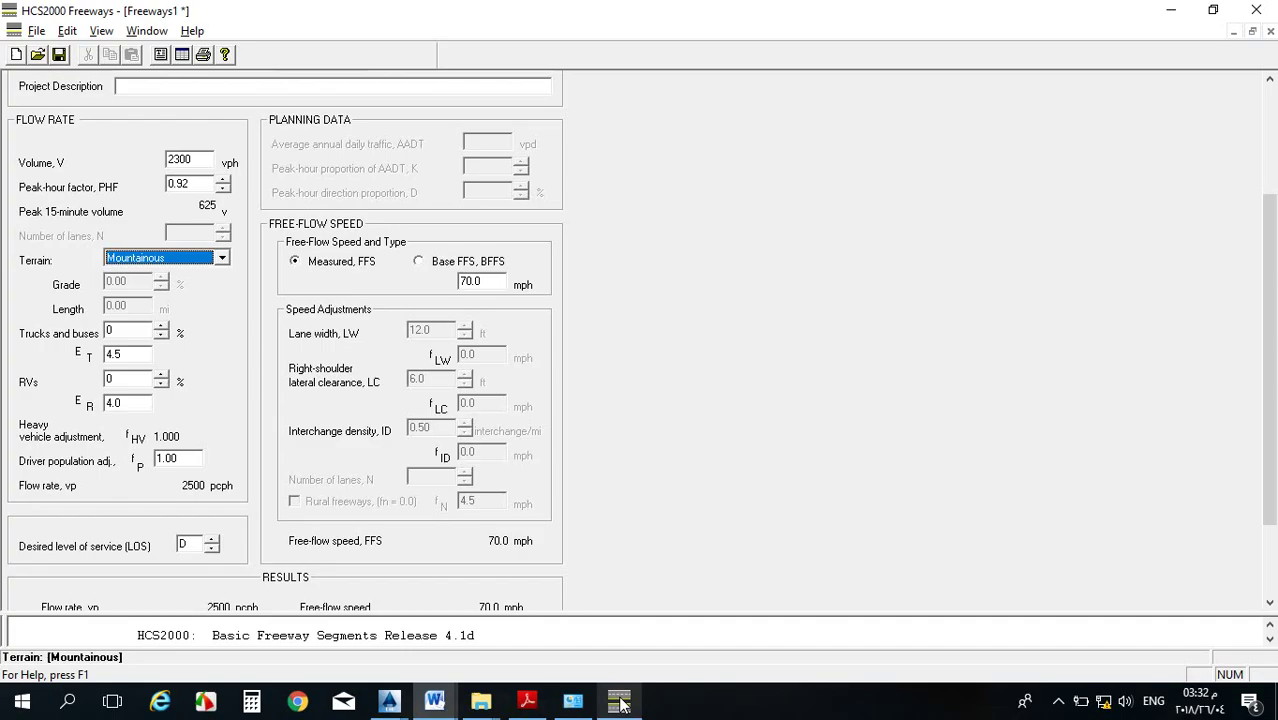
{"action": "left_click", "coordinate": [212, 539]}
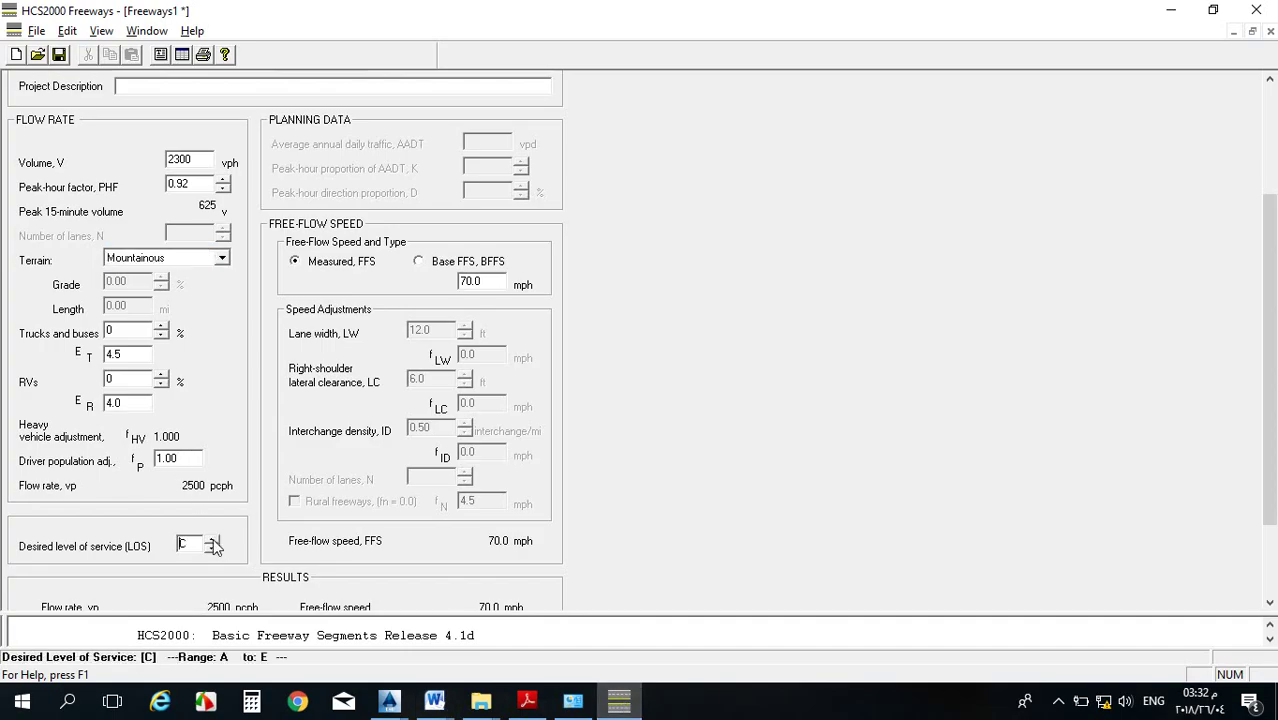
{"action": "left_click", "coordinate": [212, 539]}
{"action": "left_click", "coordinate": [196, 158]}
{"action": "left_click", "coordinate": [189, 182]}
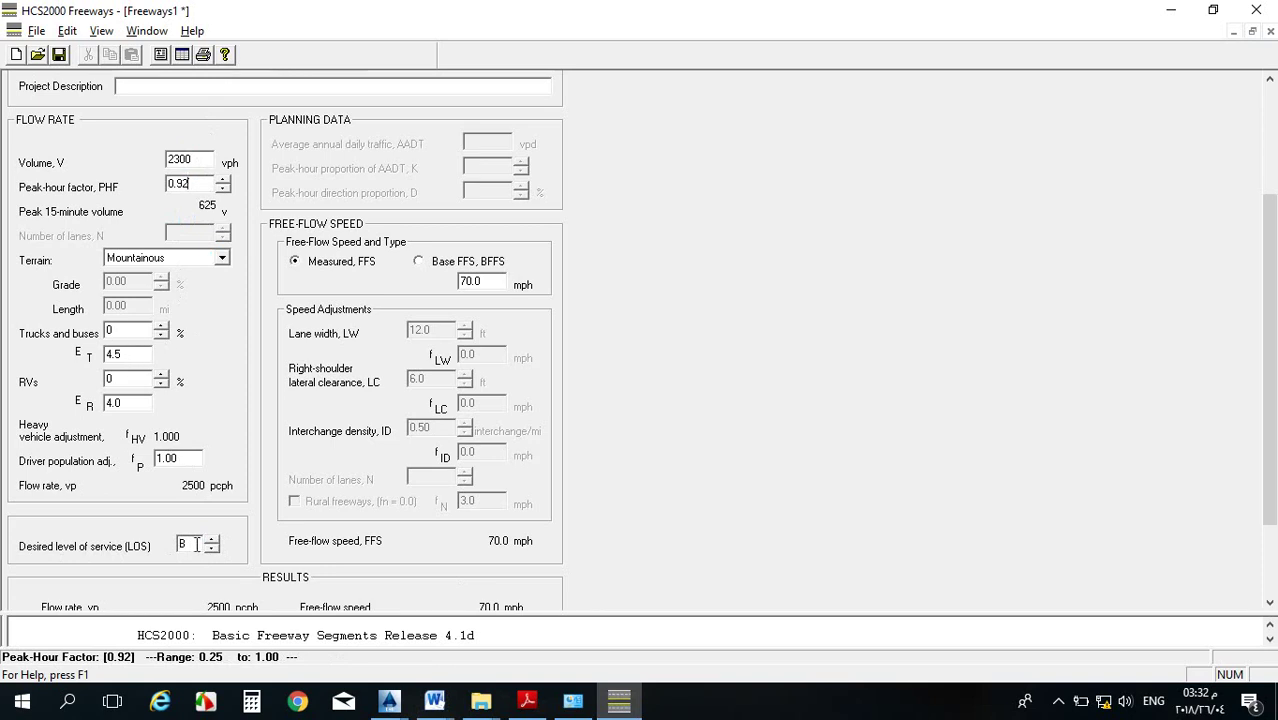
Examine the design results, especially the number of lanes required, and compare them with the flow rate inputs.
{"action": "scroll", "coordinate": [196, 543], "scroll_direction": "down", "scroll_amount": 3}
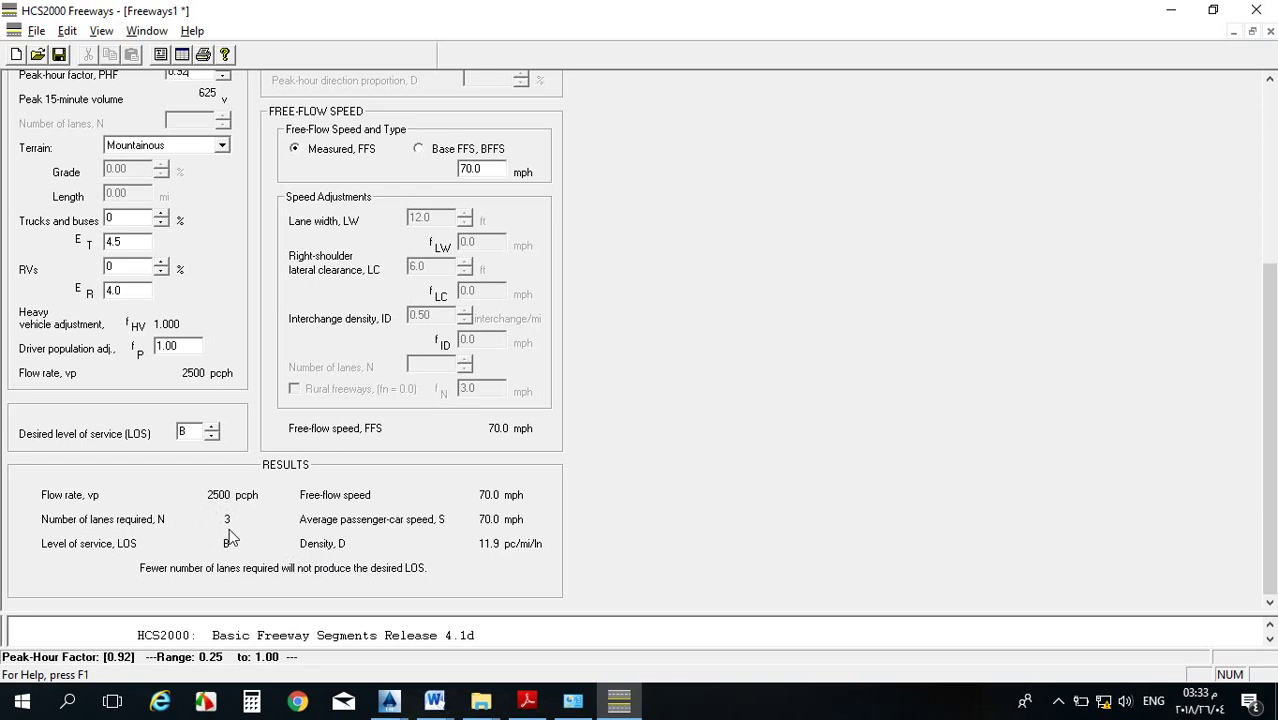
{"action": "scroll", "coordinate": [240, 440], "scroll_direction": "up", "scroll_amount": 3}
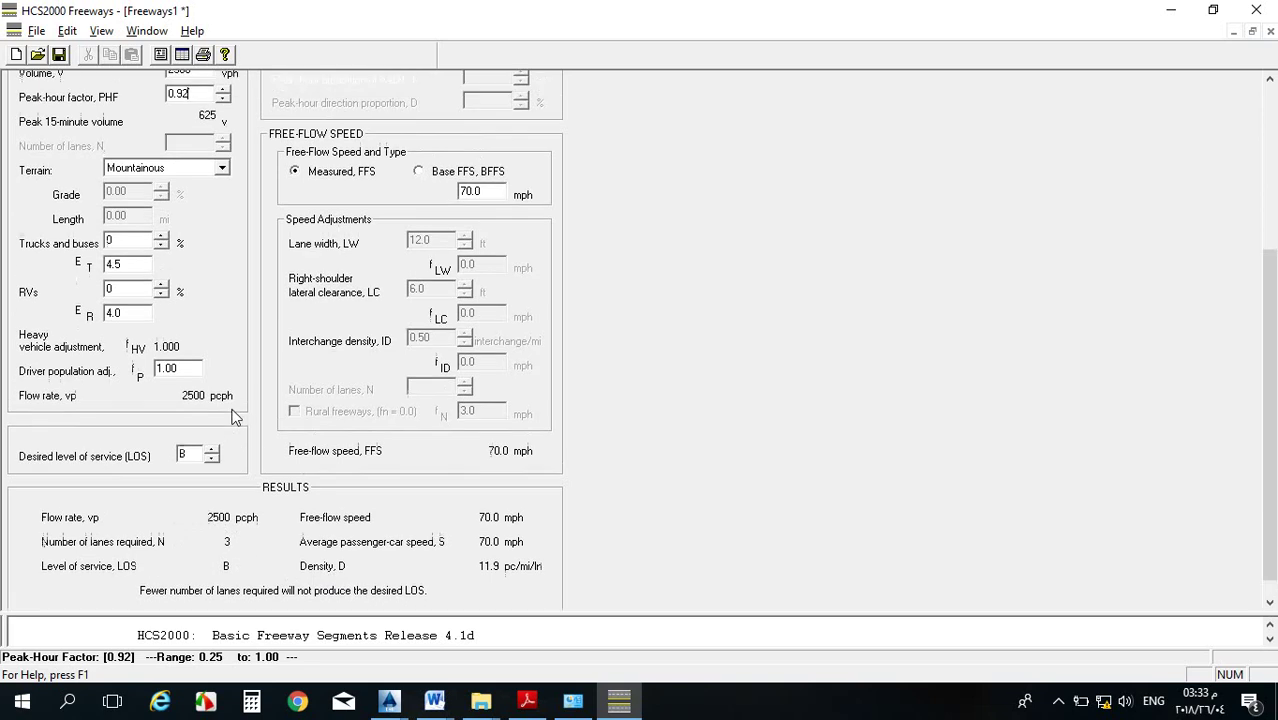
{"action": "scroll", "coordinate": [248, 460], "scroll_direction": "down", "scroll_amount": 3}
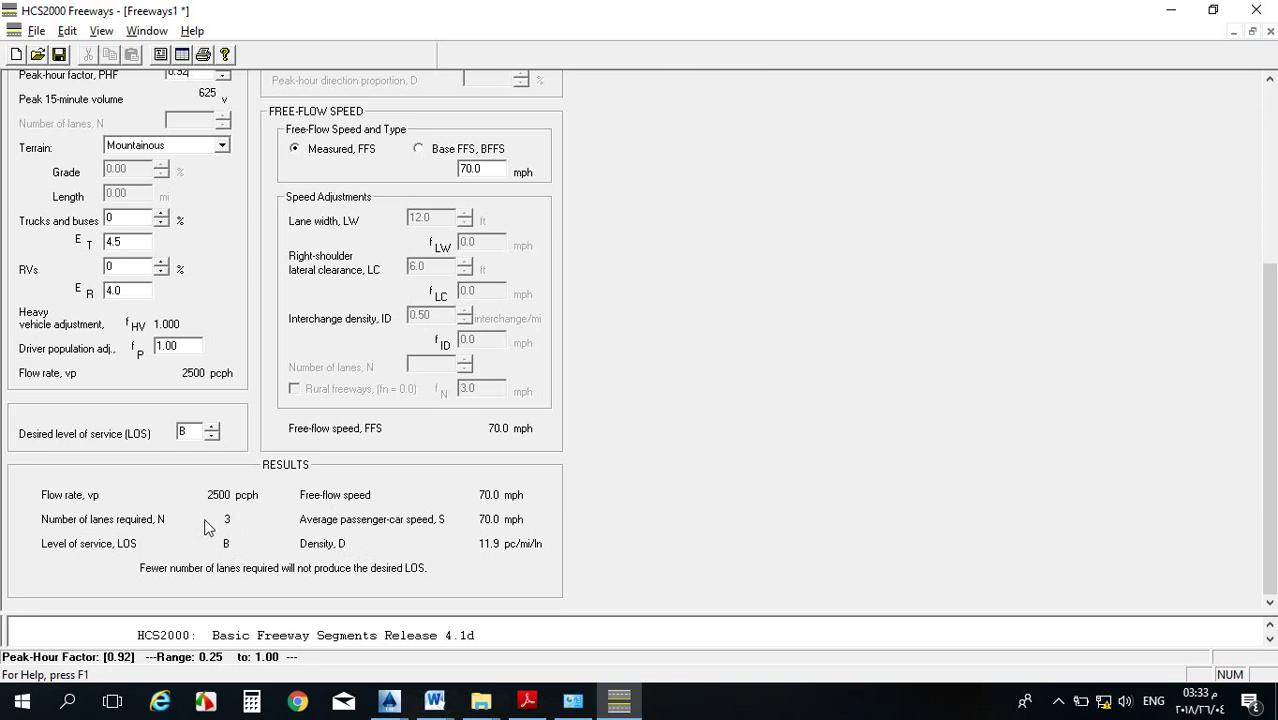
{"action": "scroll", "coordinate": [240, 522], "scroll_direction": "up", "scroll_amount": 3}
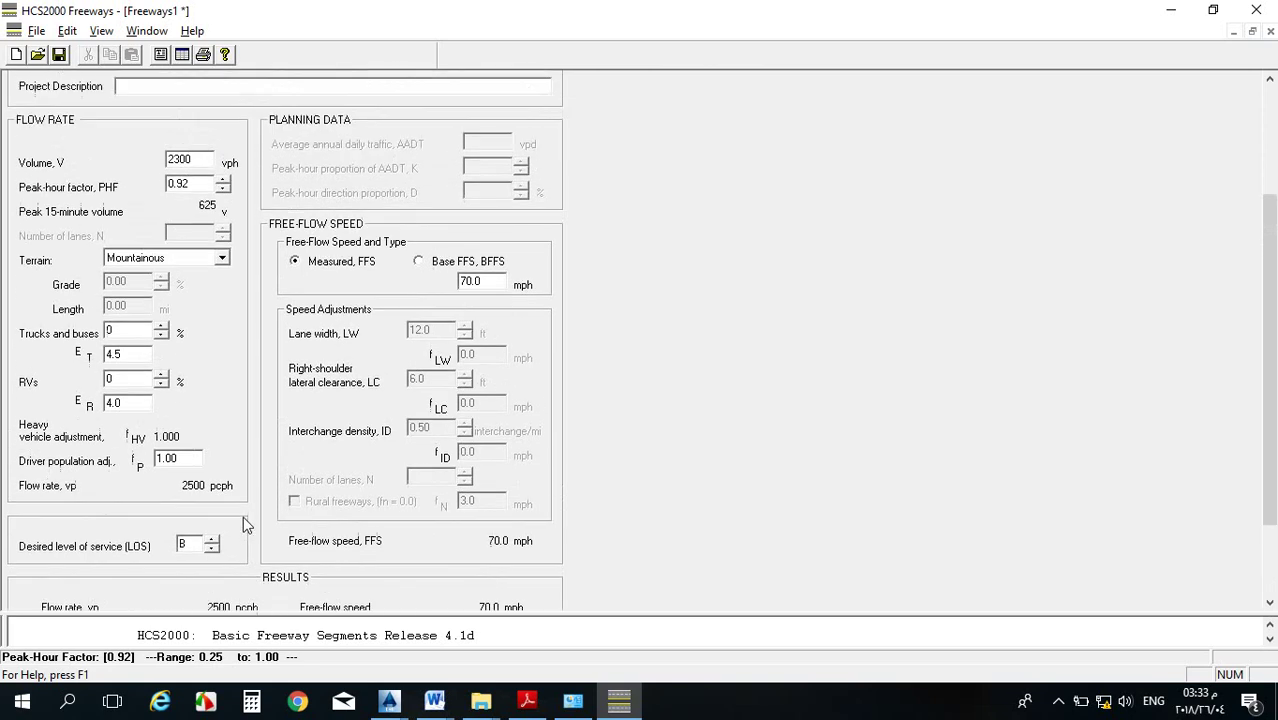
{"action": "scroll", "coordinate": [140, 343], "scroll_direction": "up", "scroll_amount": 5}
{"action": "scroll", "coordinate": [137, 335], "scroll_direction": "down", "scroll_amount": 4}
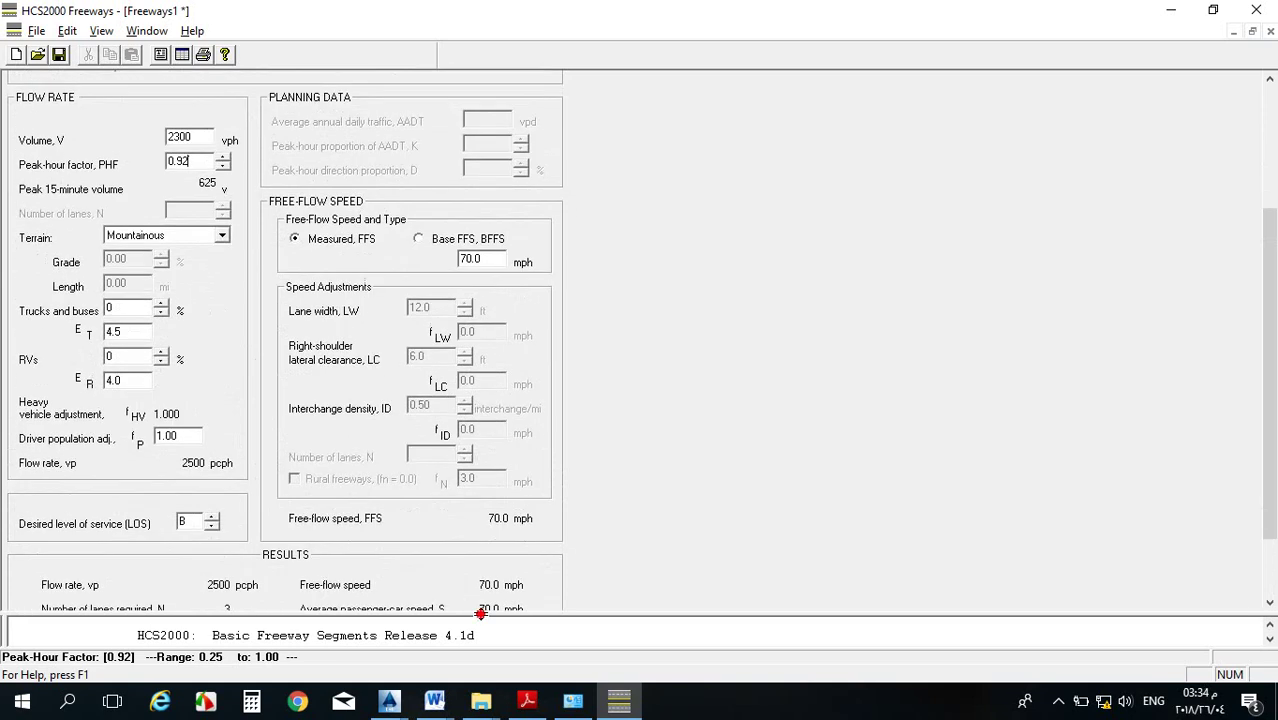
Enlarge the text report pane and read its LOS and Performance Measures section.
{"action": "left_click_drag", "start_coordinate": [498, 288], "coordinate": [498, 290]}
{"action": "scroll", "coordinate": [371, 470], "scroll_direction": "down", "scroll_amount": 12}
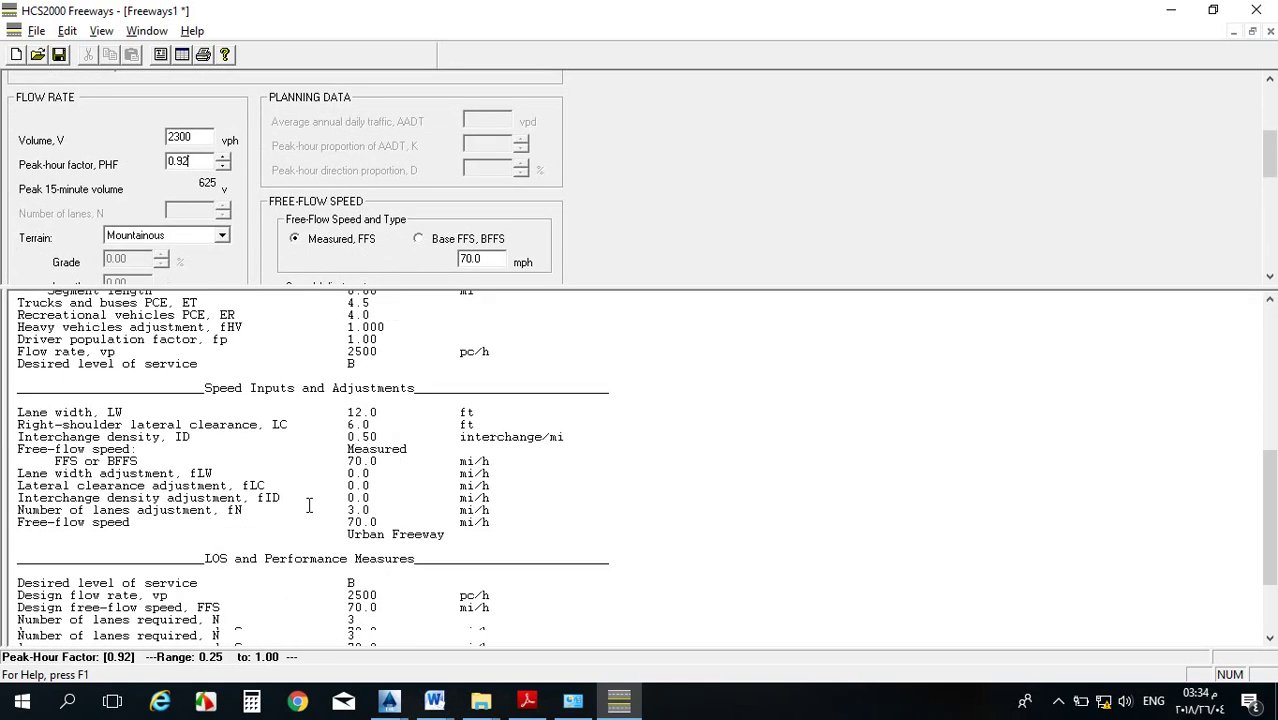
{"action": "scroll", "coordinate": [482, 391], "scroll_direction": "down", "scroll_amount": 1}
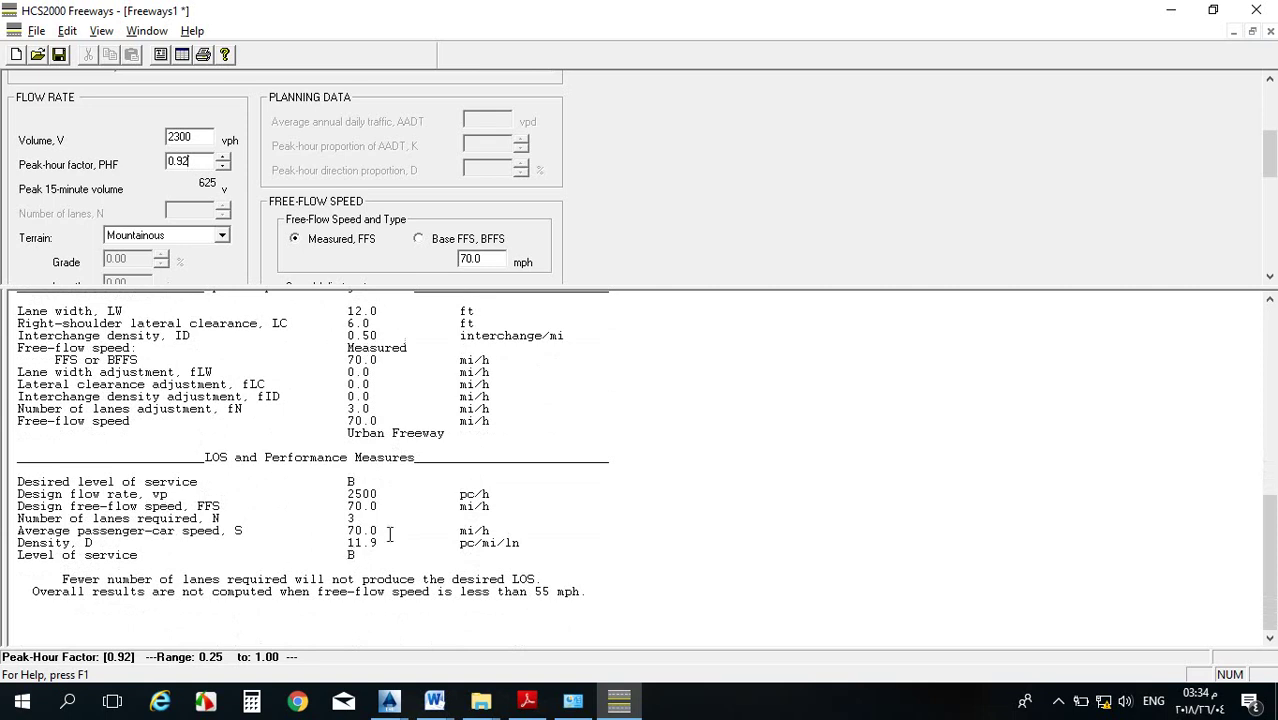
Shrink the report pane again and review the whole input form from the project information to the results.
{"action": "left_click_drag", "start_coordinate": [670, 287], "coordinate": [630, 598]}
{"action": "scroll", "coordinate": [520, 320], "scroll_direction": "up", "scroll_amount": 5}
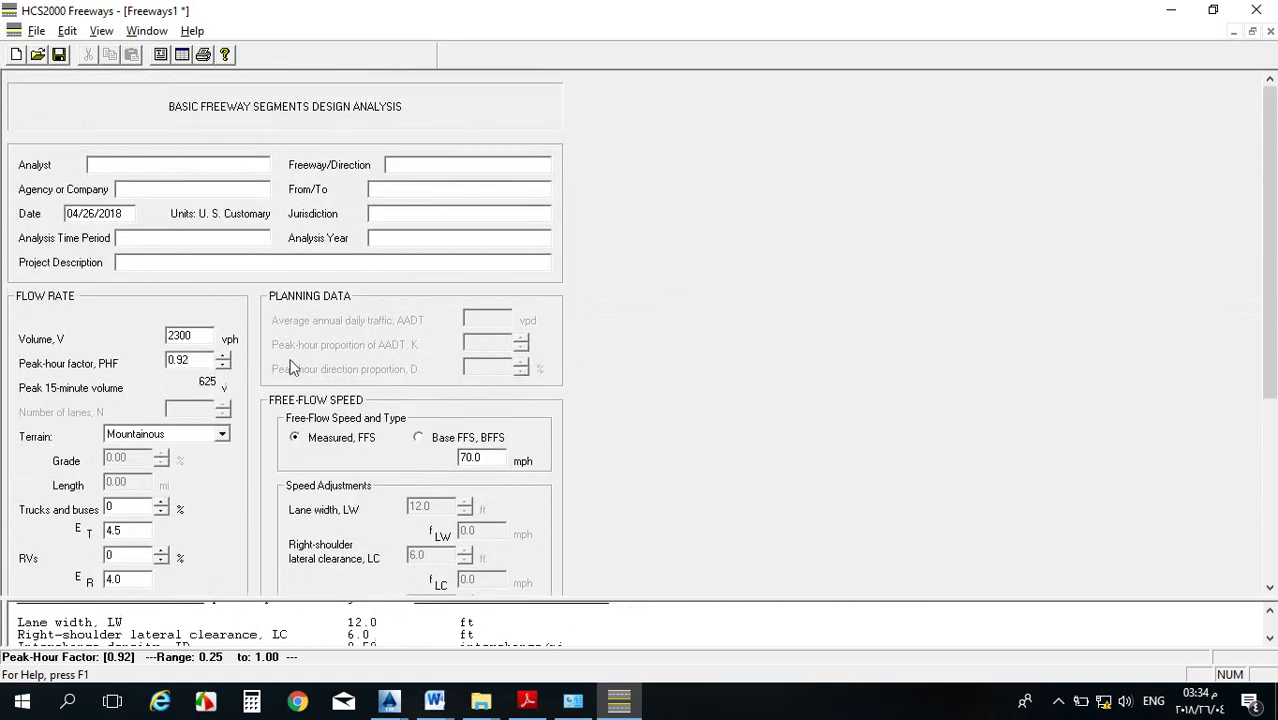
{"action": "scroll", "coordinate": [245, 355], "scroll_direction": "down", "scroll_amount": 2}
{"action": "scroll", "coordinate": [240, 308], "scroll_direction": "down", "scroll_amount": 3}
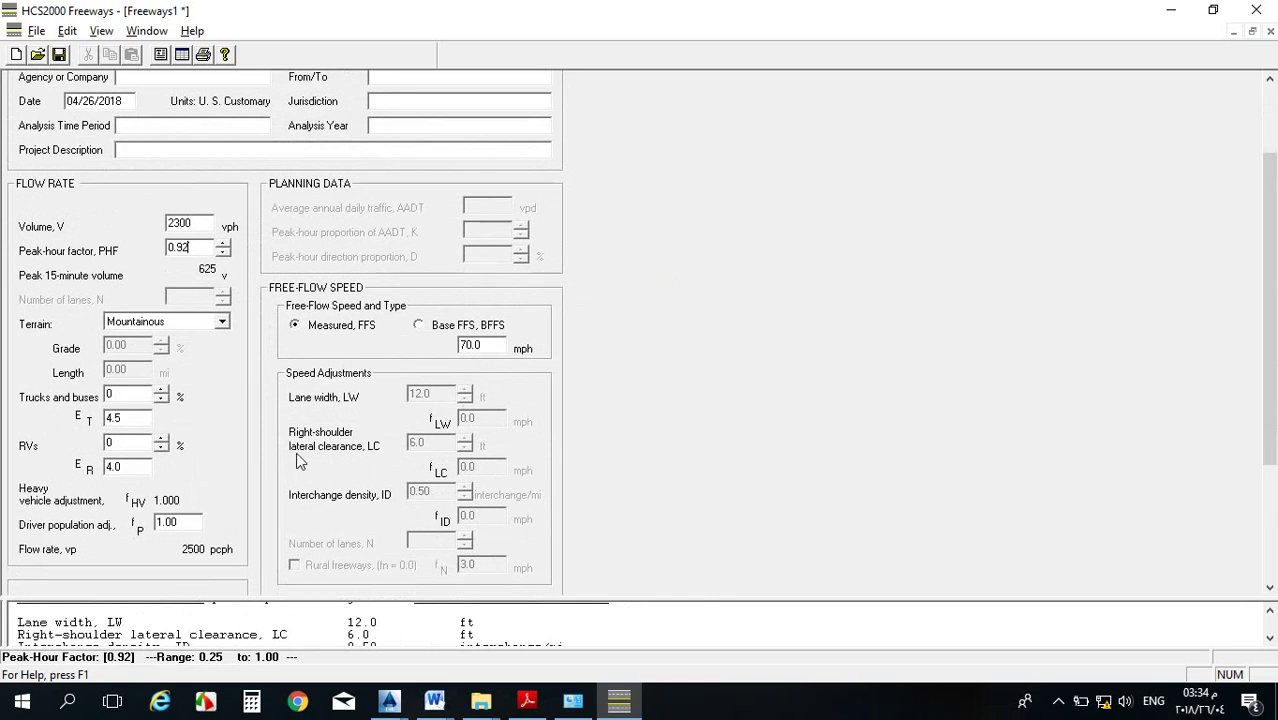
{"action": "scroll", "coordinate": [297, 460], "scroll_direction": "down", "scroll_amount": 7}
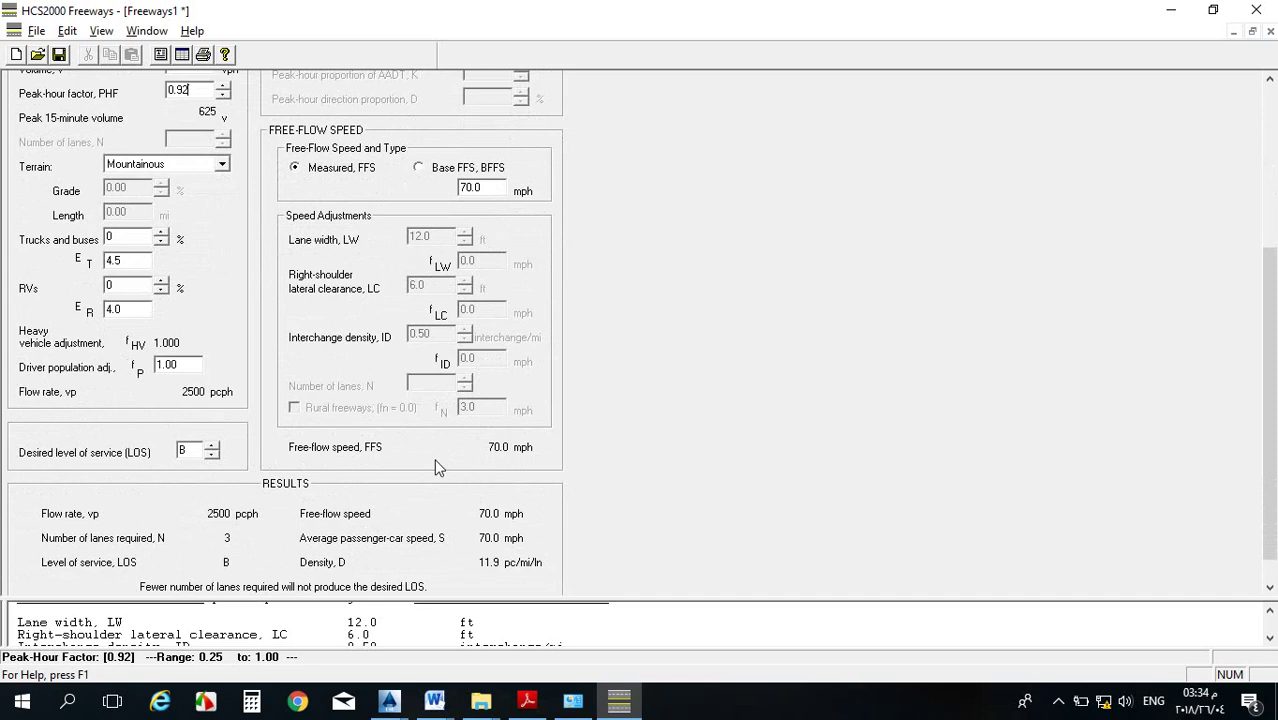
{"action": "scroll", "coordinate": [355, 485], "scroll_direction": "down", "scroll_amount": 1}
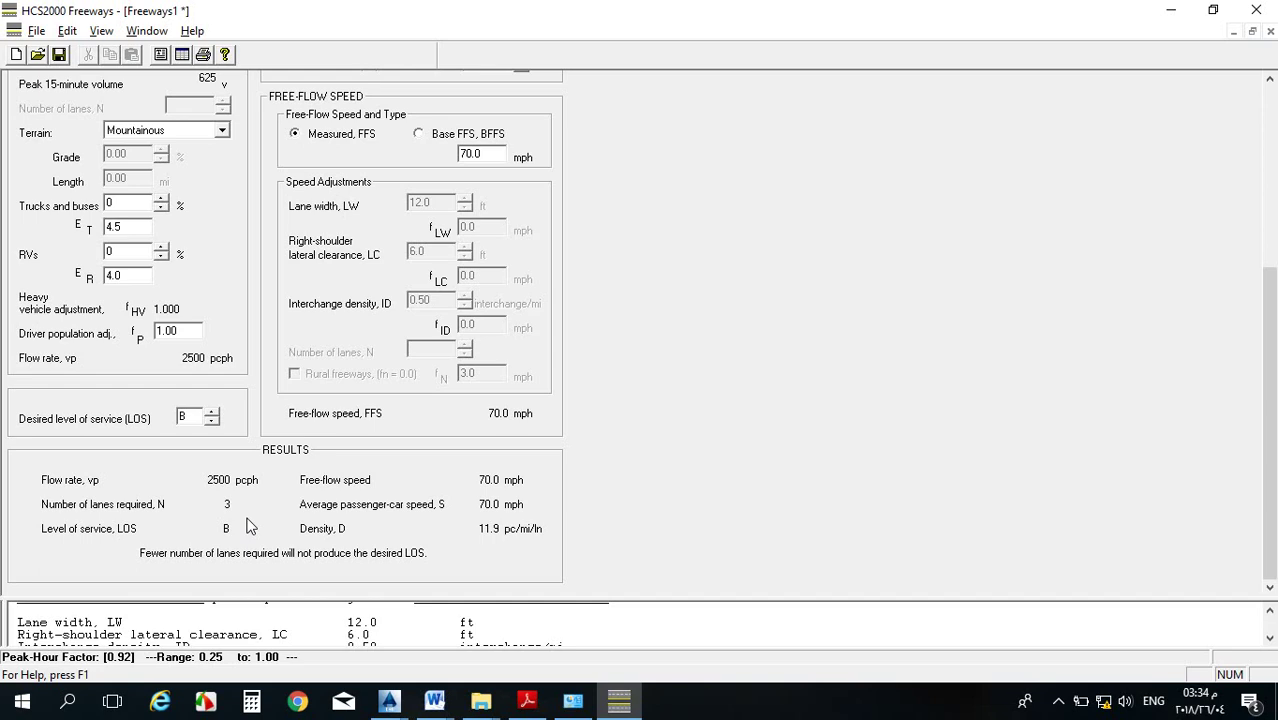
Review the flow rate inputs against the design results in HCS2000 Freeways, and minimize its window.
{"action": "scroll", "coordinate": [250, 527], "scroll_direction": "up", "scroll_amount": 4}
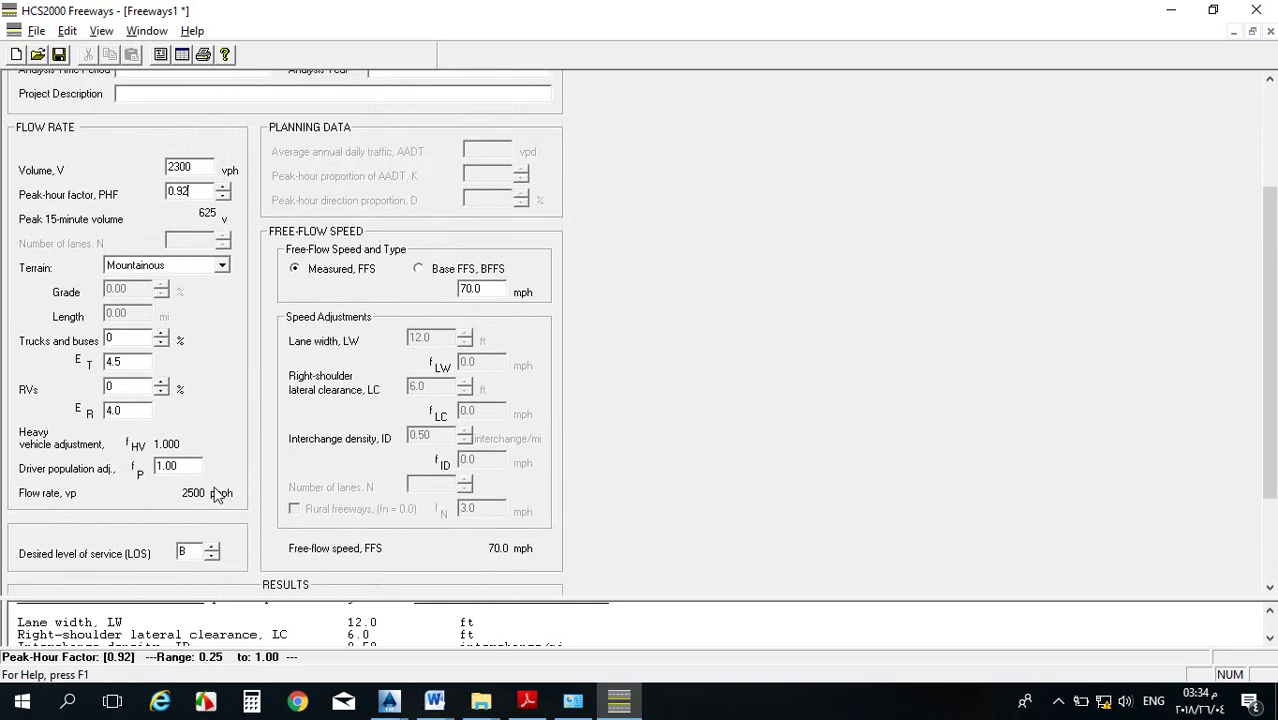
{"action": "scroll", "coordinate": [214, 491], "scroll_direction": "down", "scroll_amount": 4}
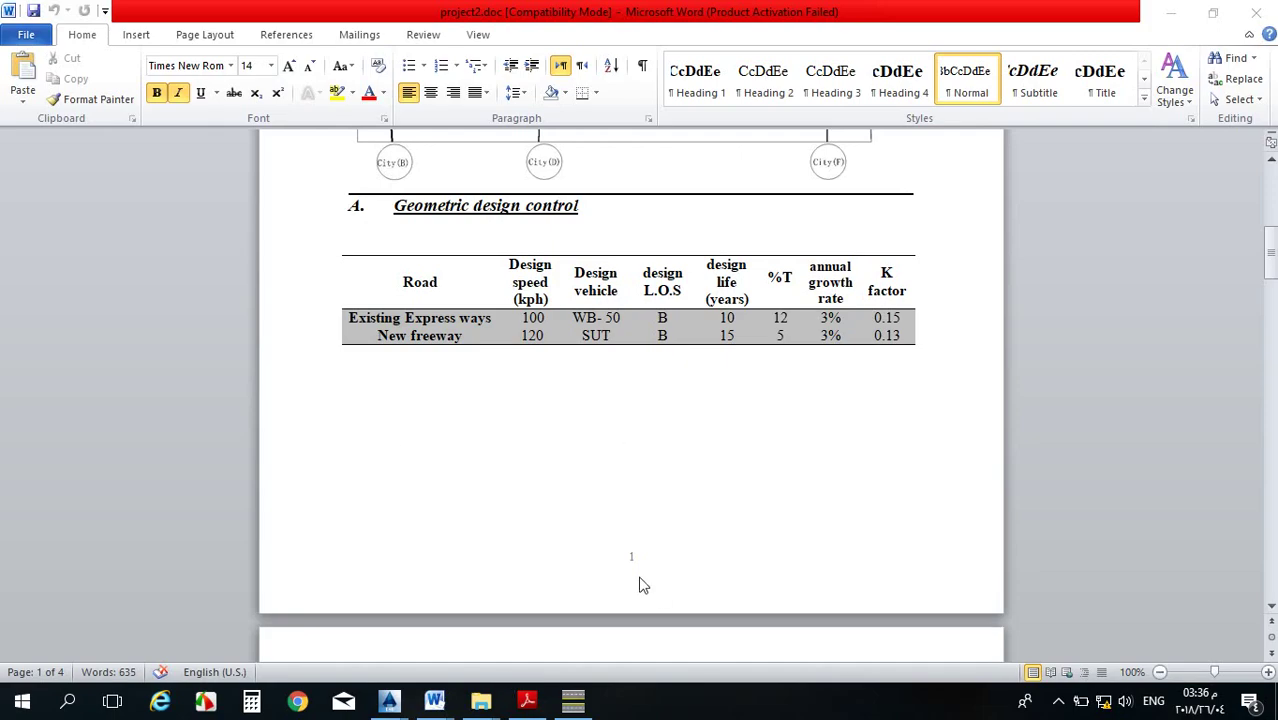
{"action": "left_click", "coordinate": [573, 703]}
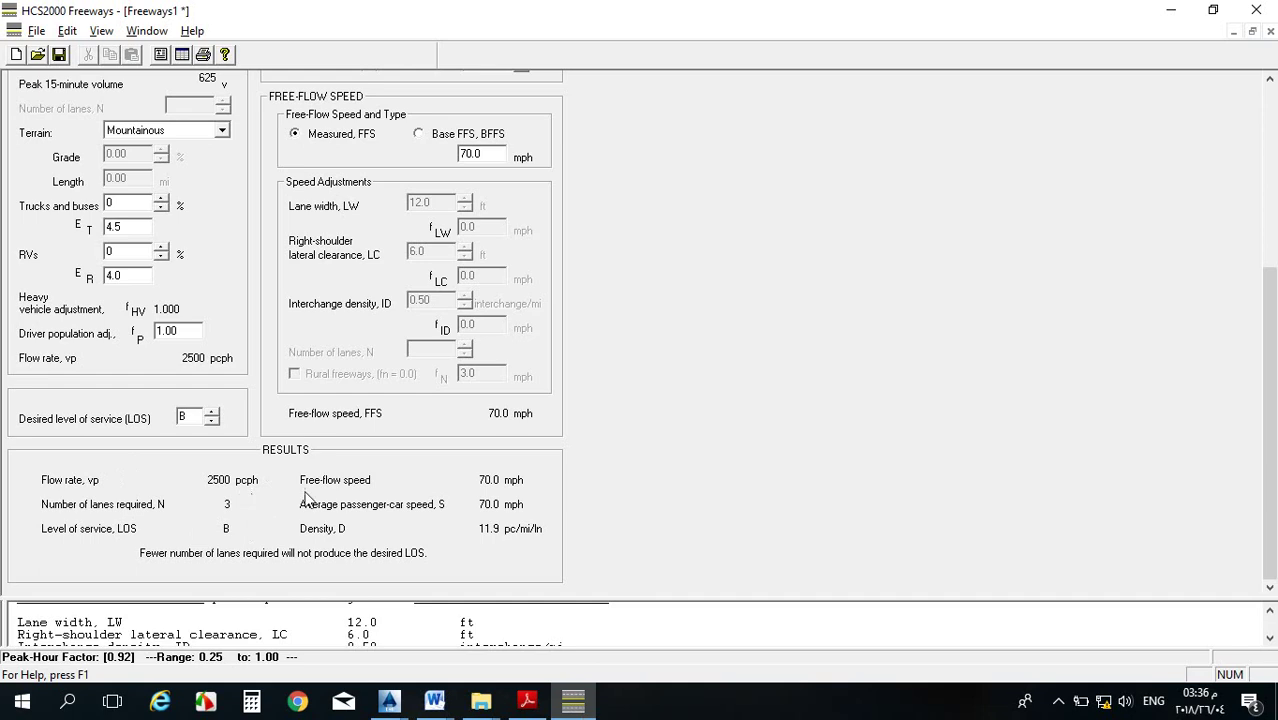
{"action": "left_click", "coordinate": [1172, 10]}
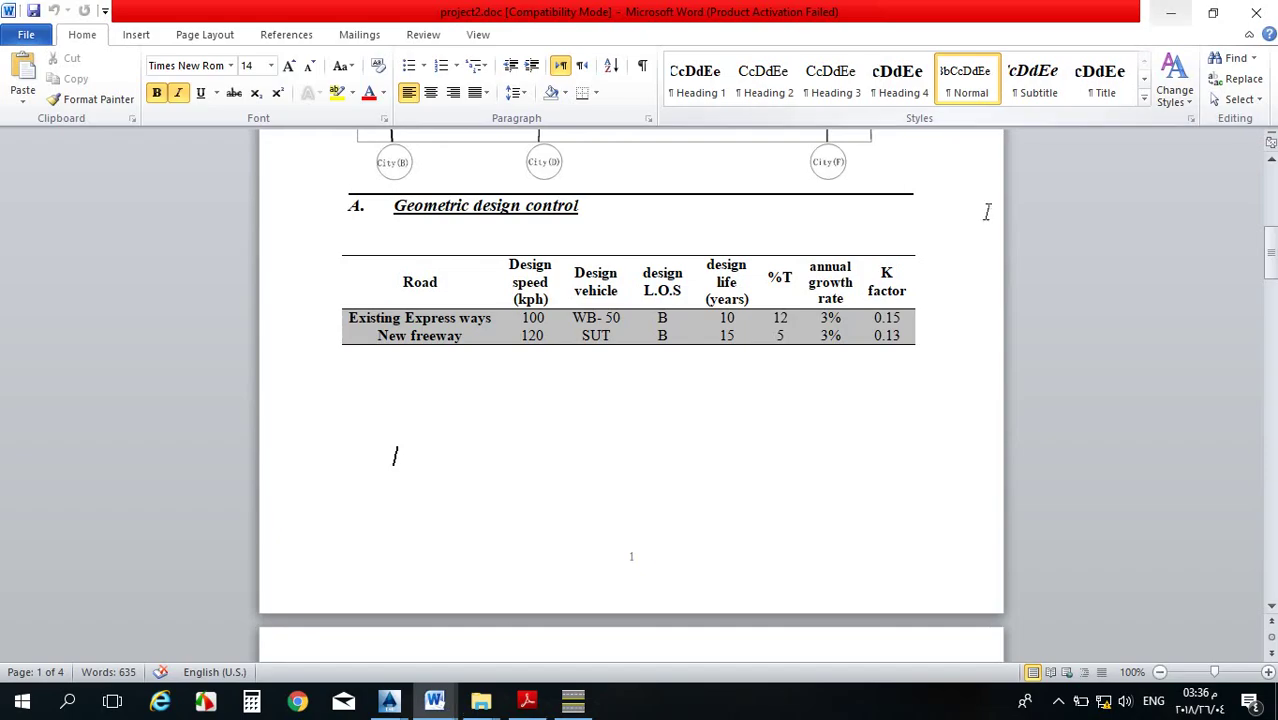
Review the geometric design control and Average Daily Traffic tables in project2.doc, and minimize the open windows to reach the desktop.
{"action": "left_click_drag", "start_coordinate": [758, 331], "coordinate": [758, 331]}
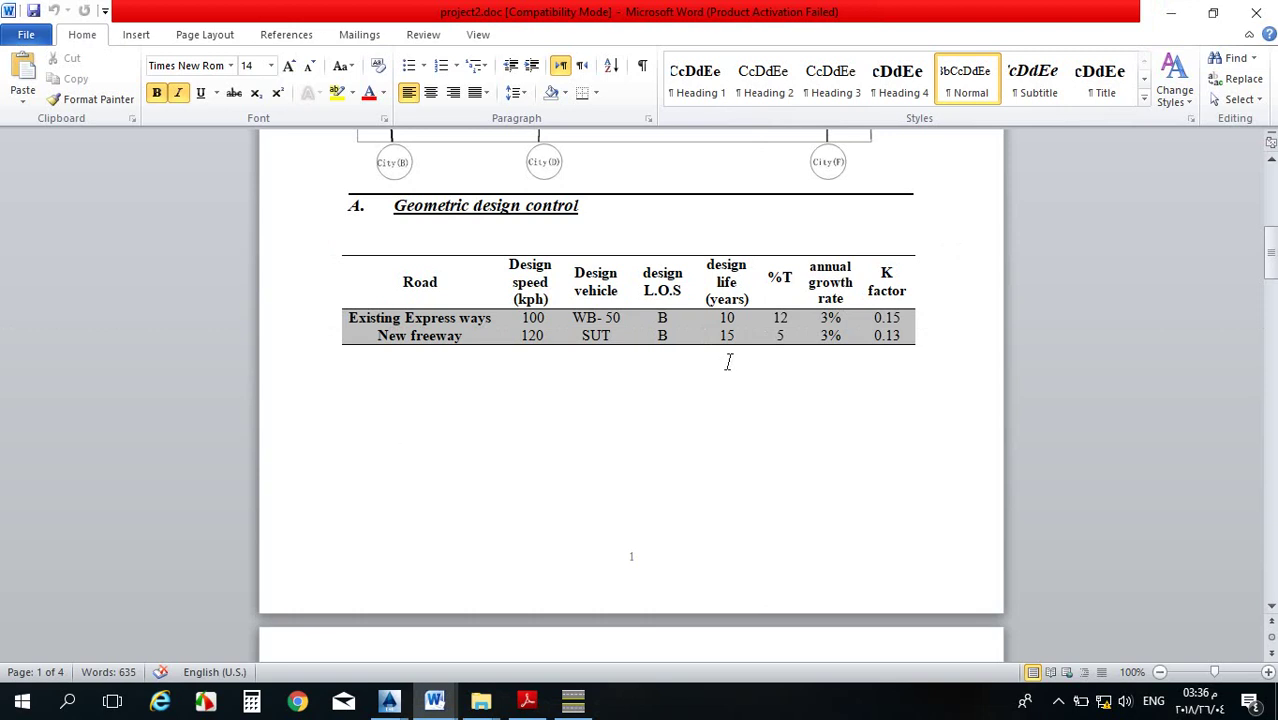
{"action": "left_click", "coordinate": [665, 292]}
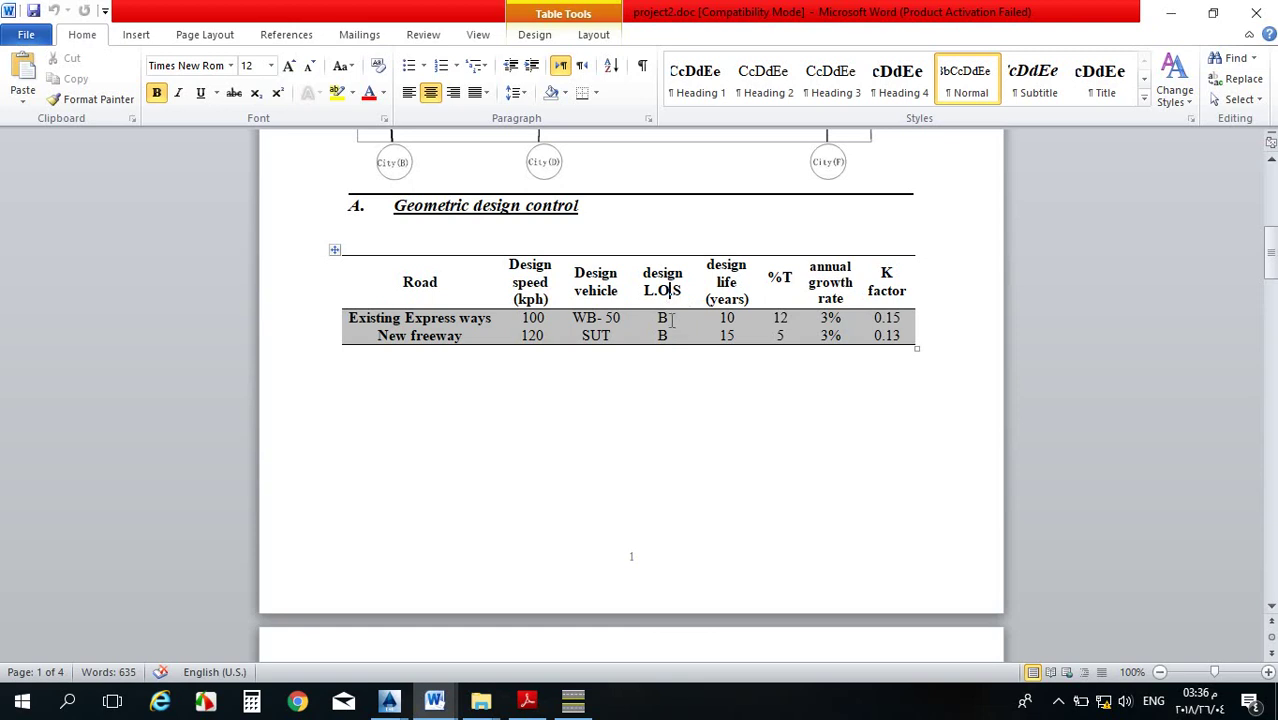
{"action": "scroll", "coordinate": [660, 391], "scroll_direction": "down", "scroll_amount": 6}
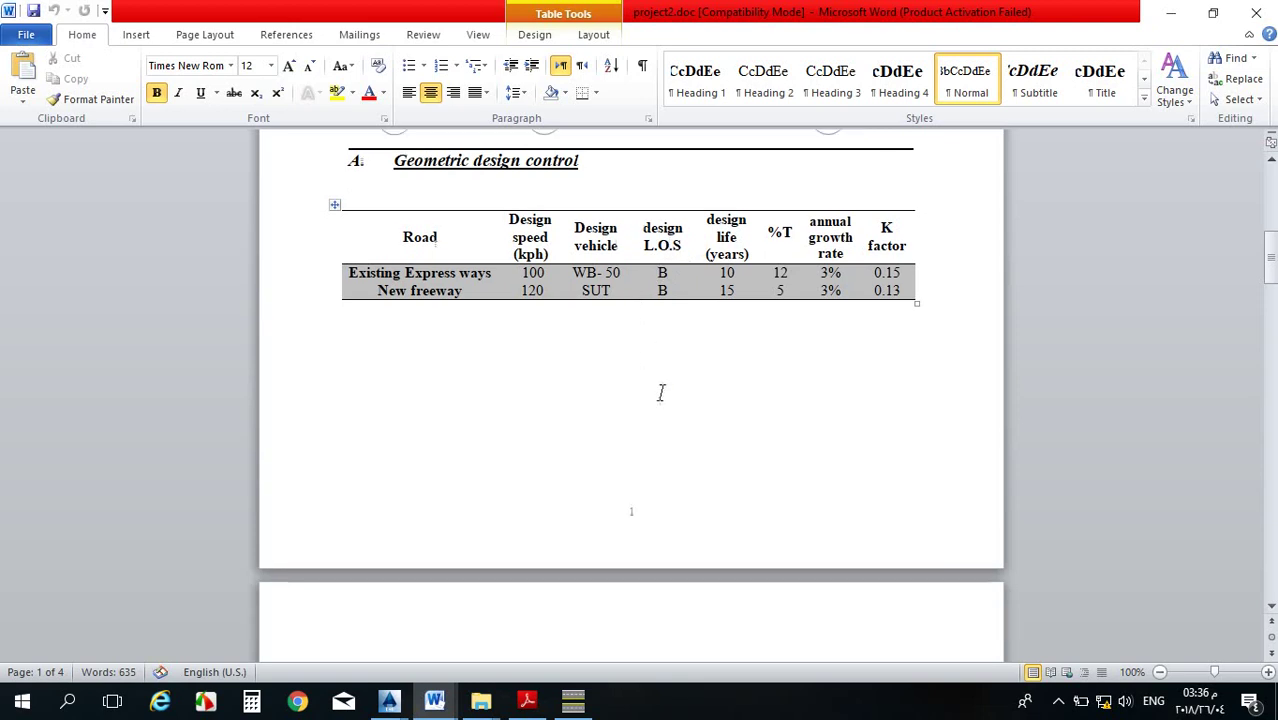
{"action": "scroll", "coordinate": [685, 452], "scroll_direction": "down", "scroll_amount": 2}
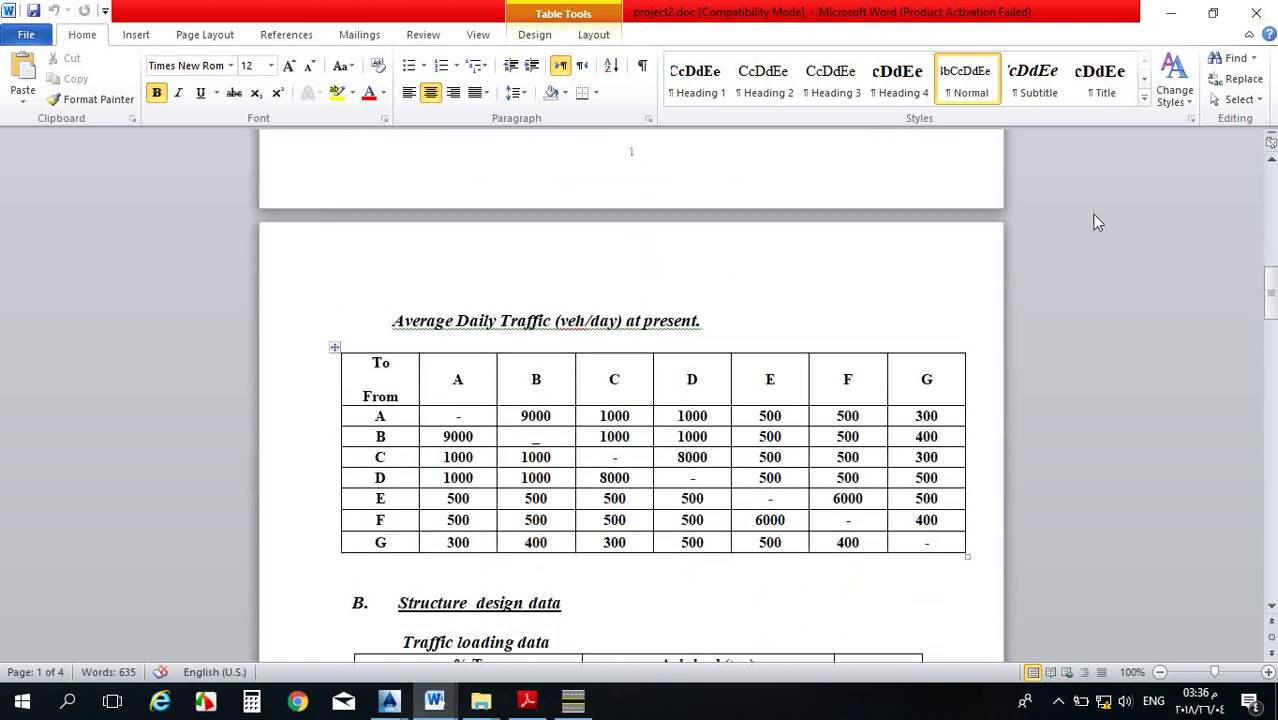
{"action": "left_click", "coordinate": [1172, 14]}
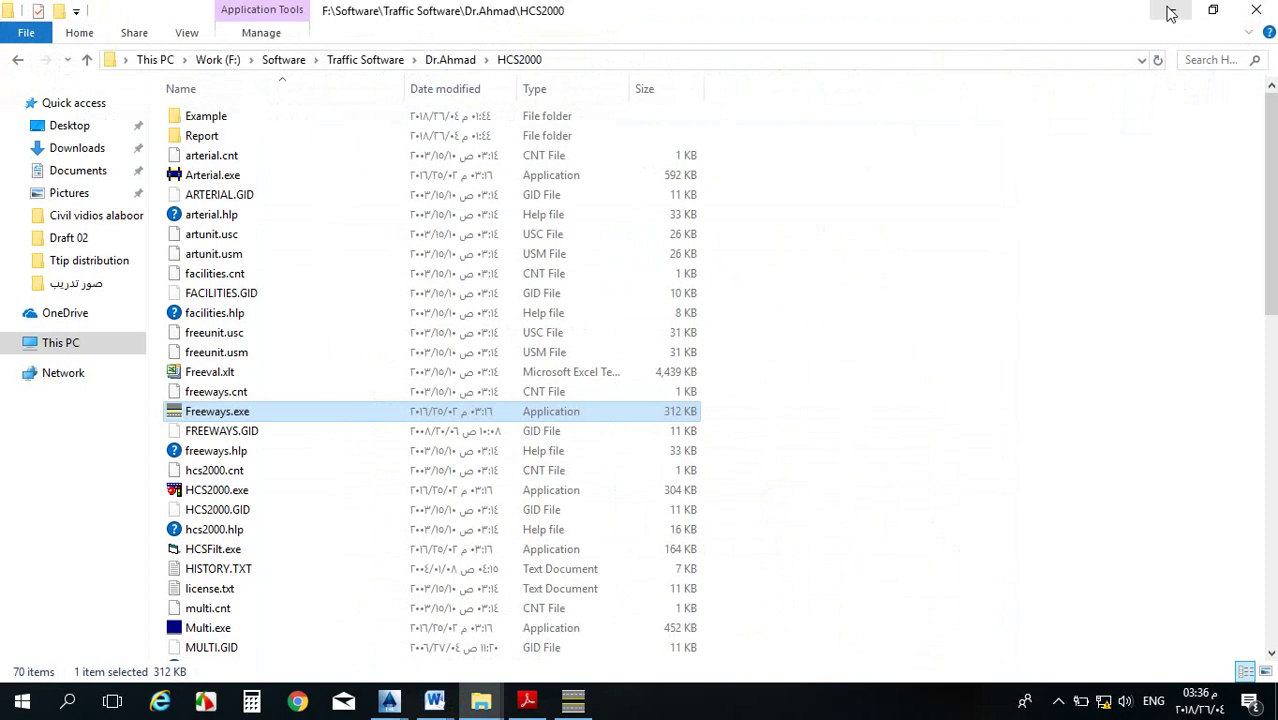
{"action": "left_click", "coordinate": [1170, 12]}
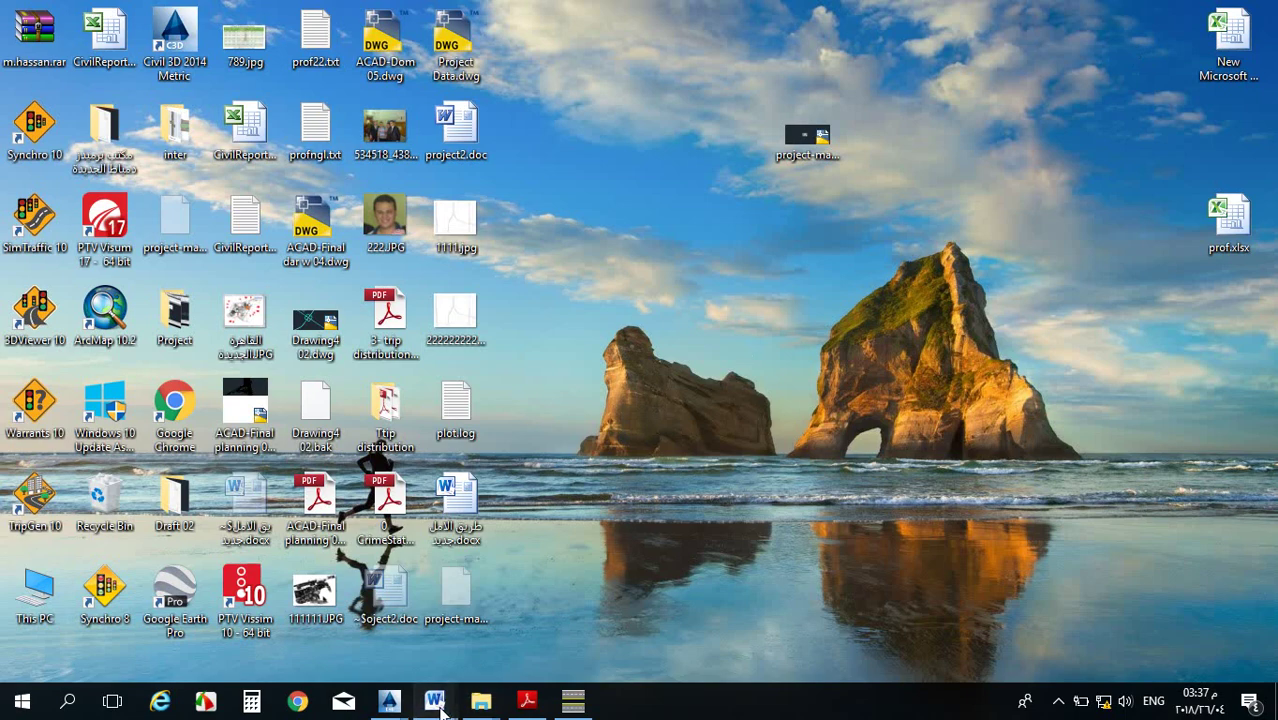
Switch to the Word document طريق الامل جديد.docx, read the road works total row of its table, and minimize it.
{"action": "mouse_move", "coordinate": [445, 703]}
{"action": "left_click", "coordinate": [460, 630]}
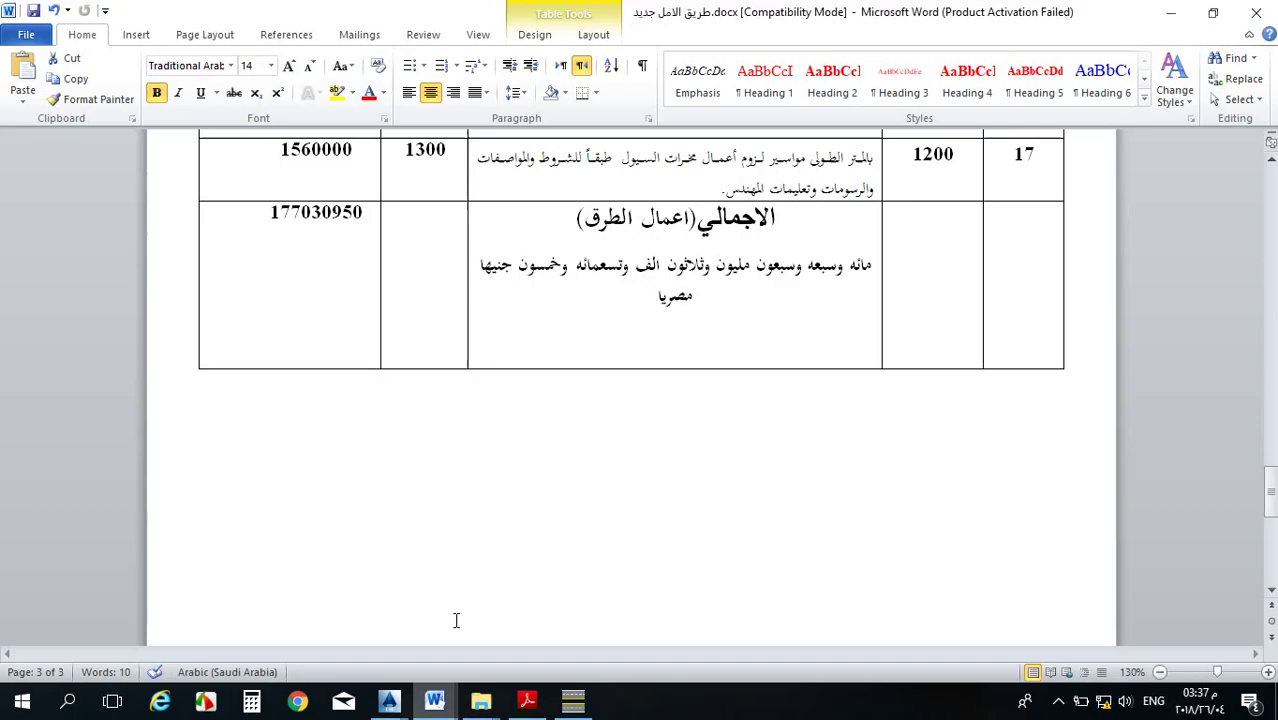
{"action": "left_click", "coordinate": [716, 264]}
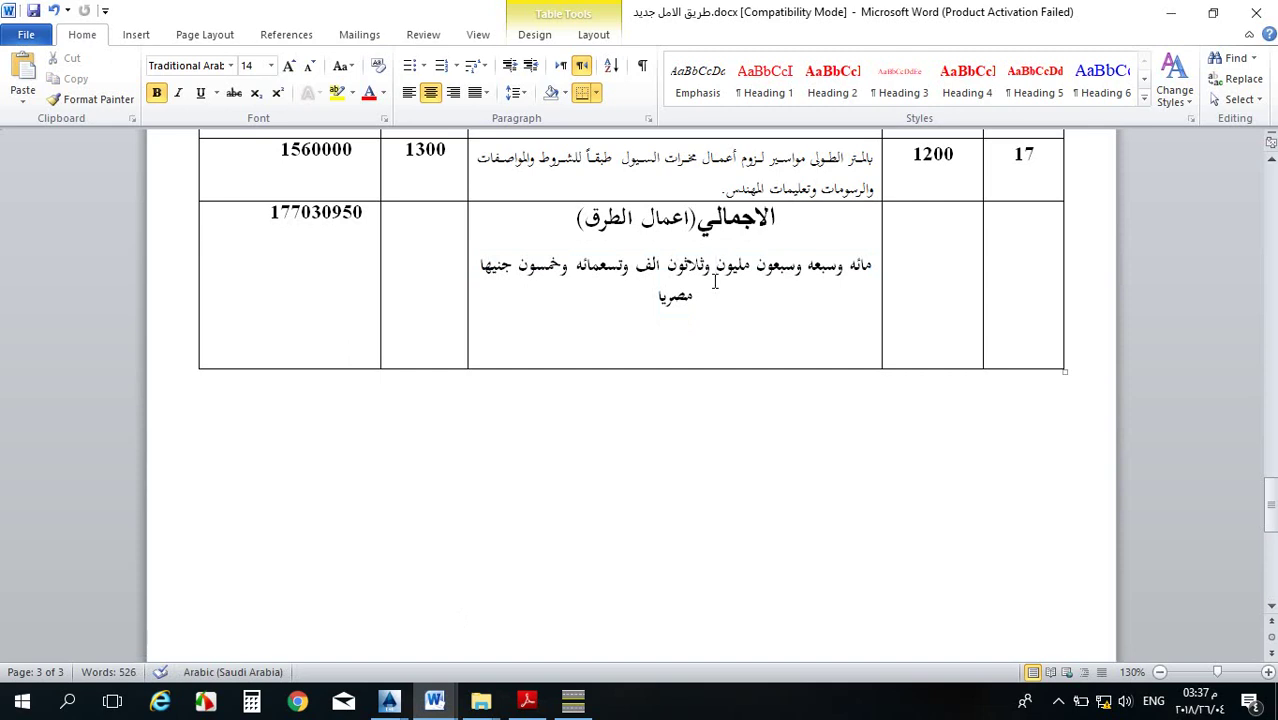
{"action": "left_click", "coordinate": [1170, 14]}
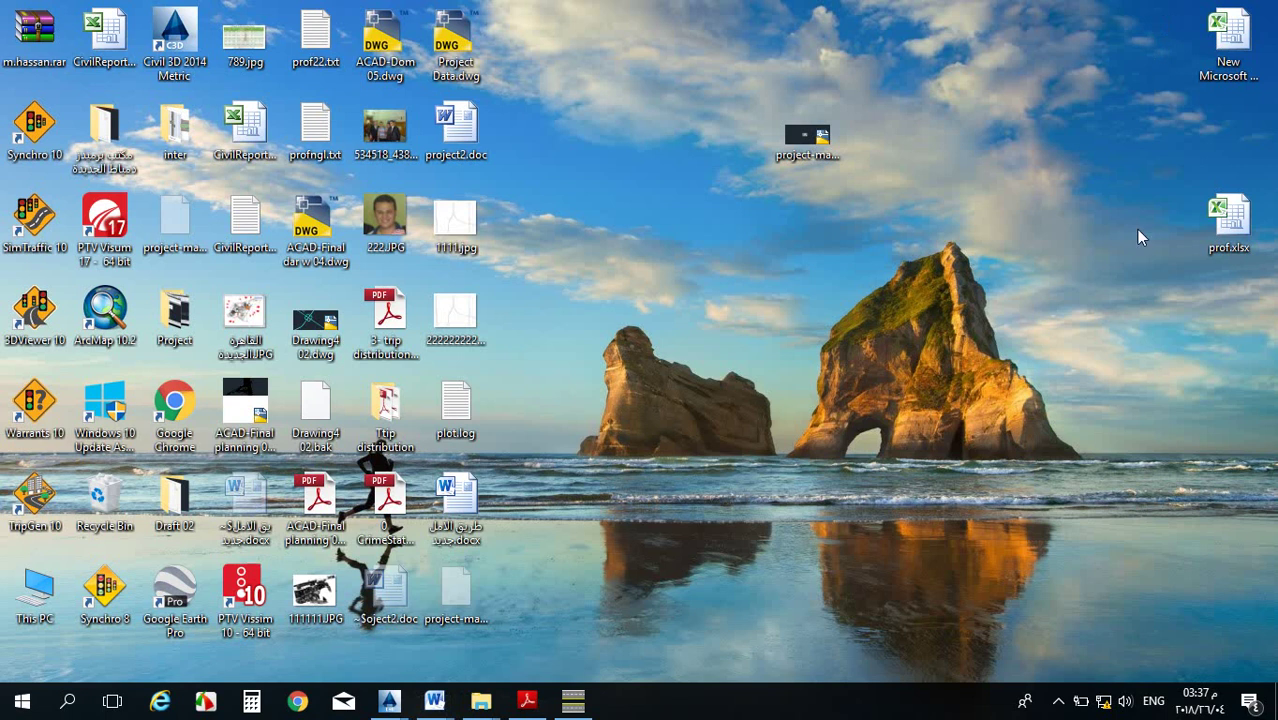
Open Part 3.pdf from the folder 02-Egyptian Codes Issued 2008 inside Faculty on the Faculty (E:) drive.
{"action": "double_click", "coordinate": [33, 600]}
{"action": "left_click", "coordinate": [372, 140]}
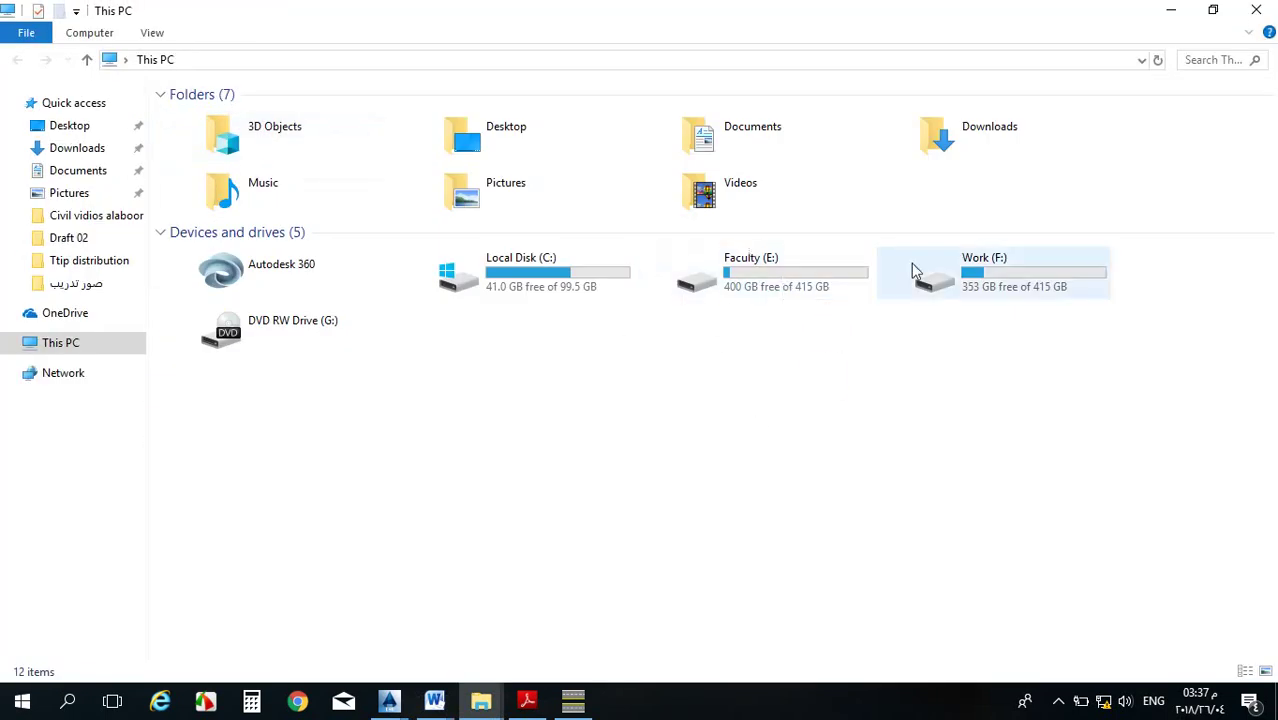
{"action": "double_click", "coordinate": [1003, 276]}
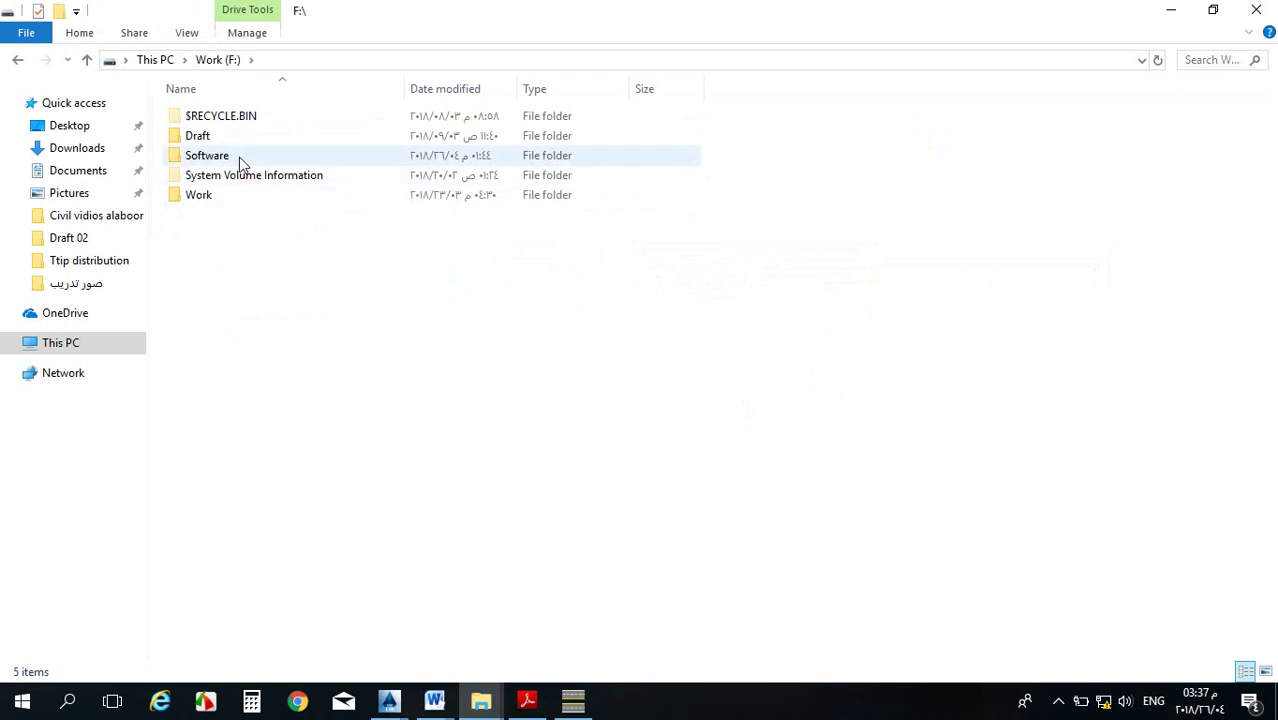
{"action": "left_click", "coordinate": [16, 63]}
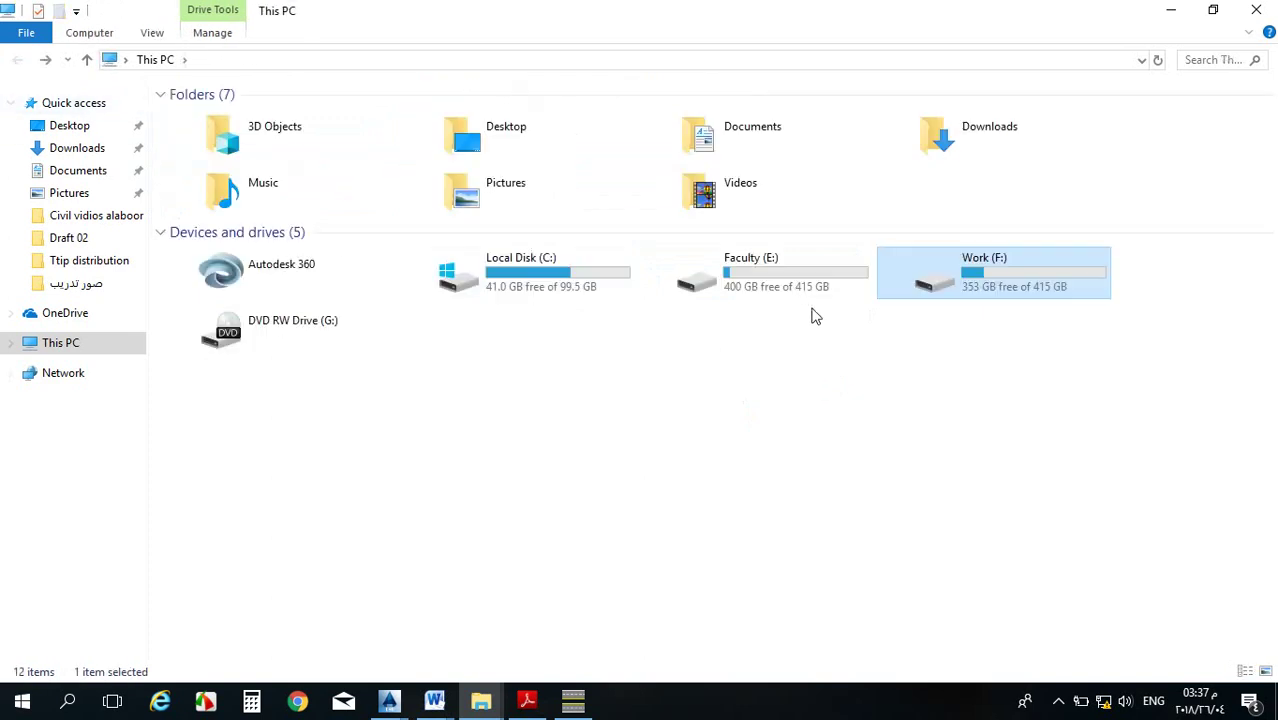
{"action": "double_click", "coordinate": [770, 280]}
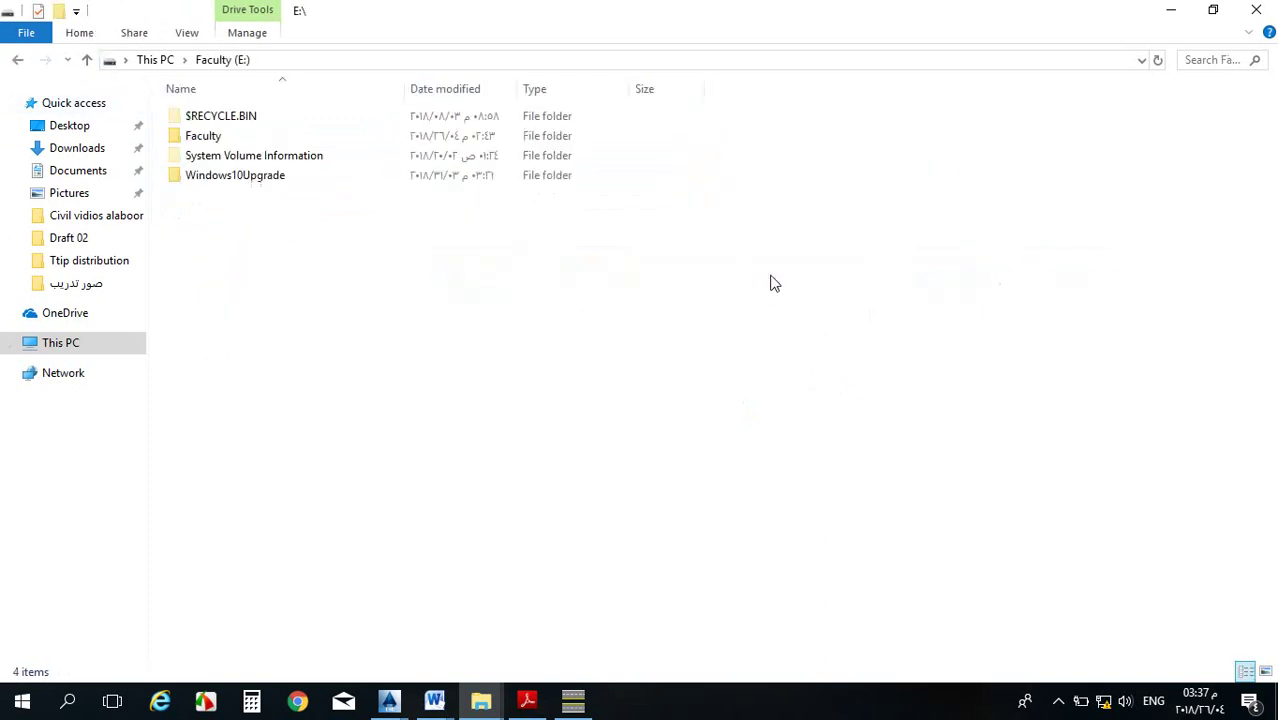
{"action": "double_click", "coordinate": [242, 135]}
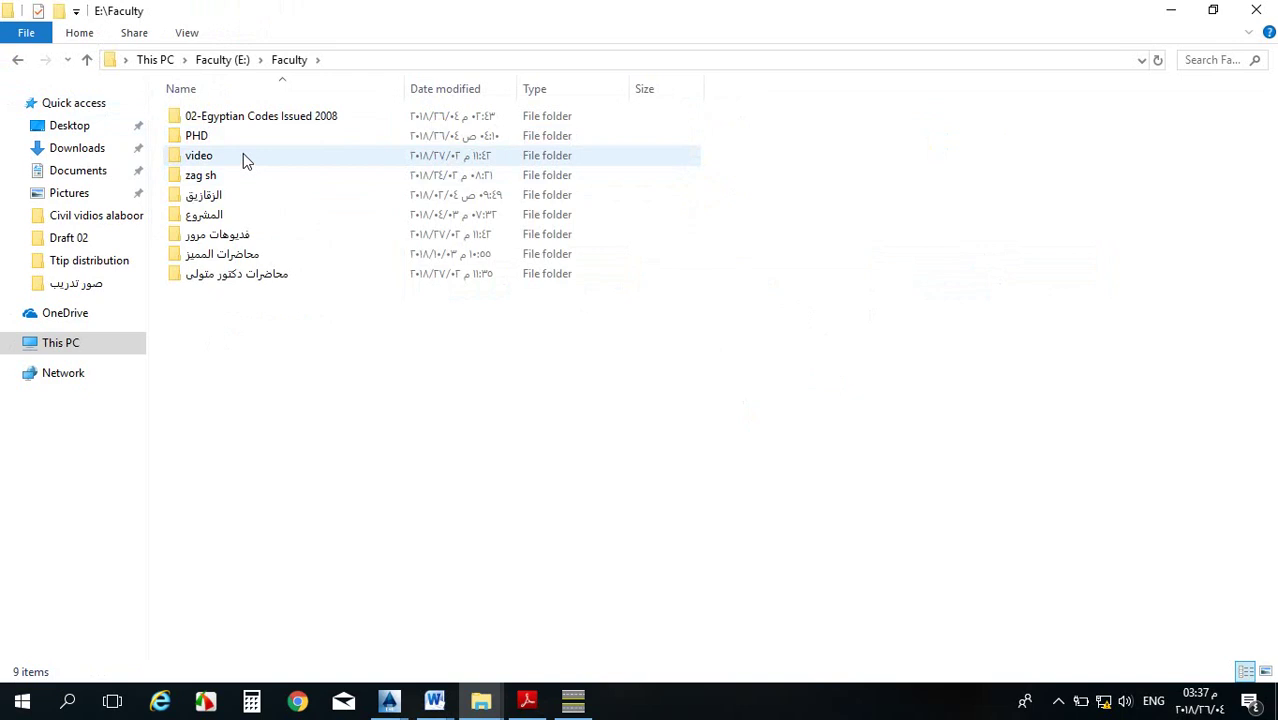
{"action": "left_click", "coordinate": [257, 120]}
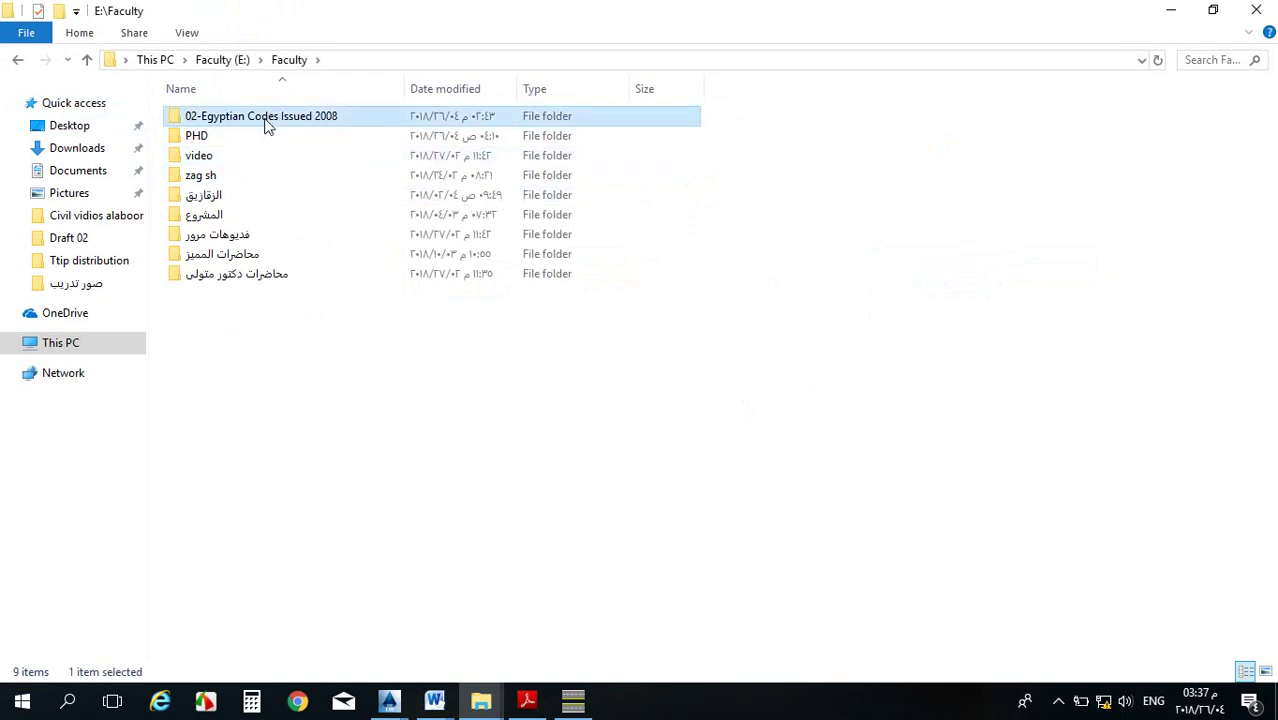
{"action": "double_click", "coordinate": [260, 121]}
{"action": "left_click", "coordinate": [199, 241]}
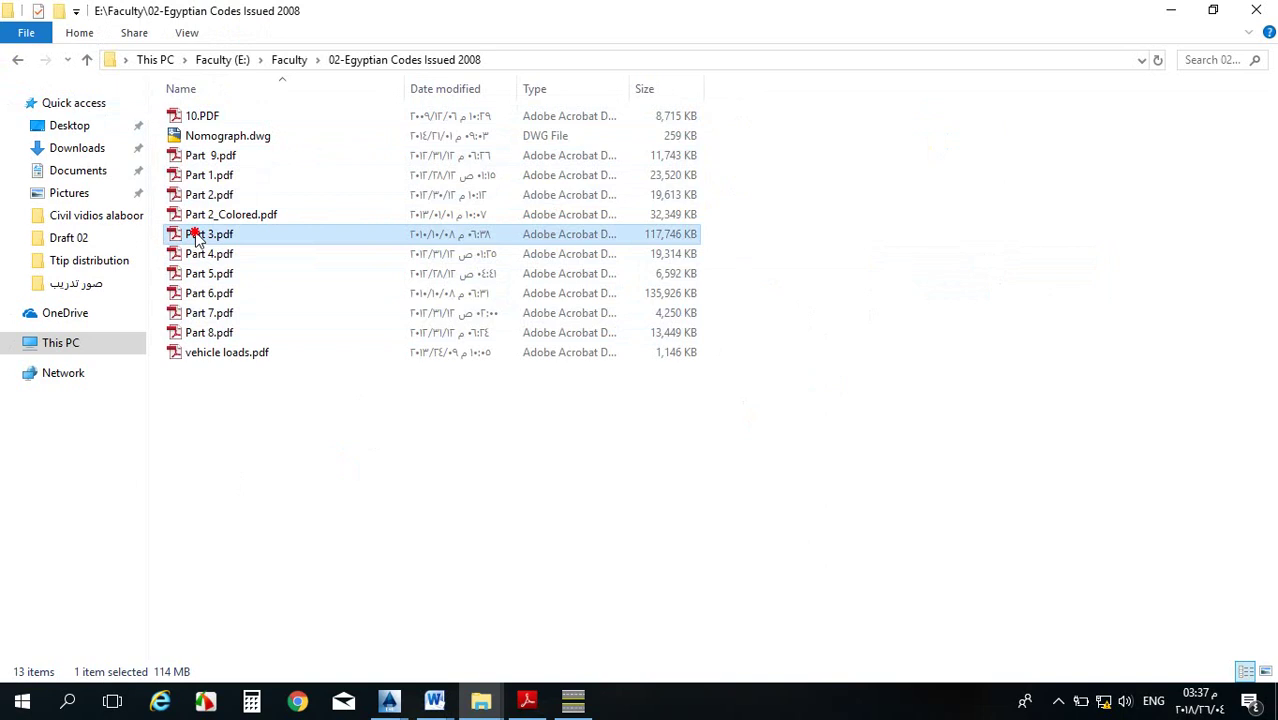
{"action": "double_click", "coordinate": [197, 239]}
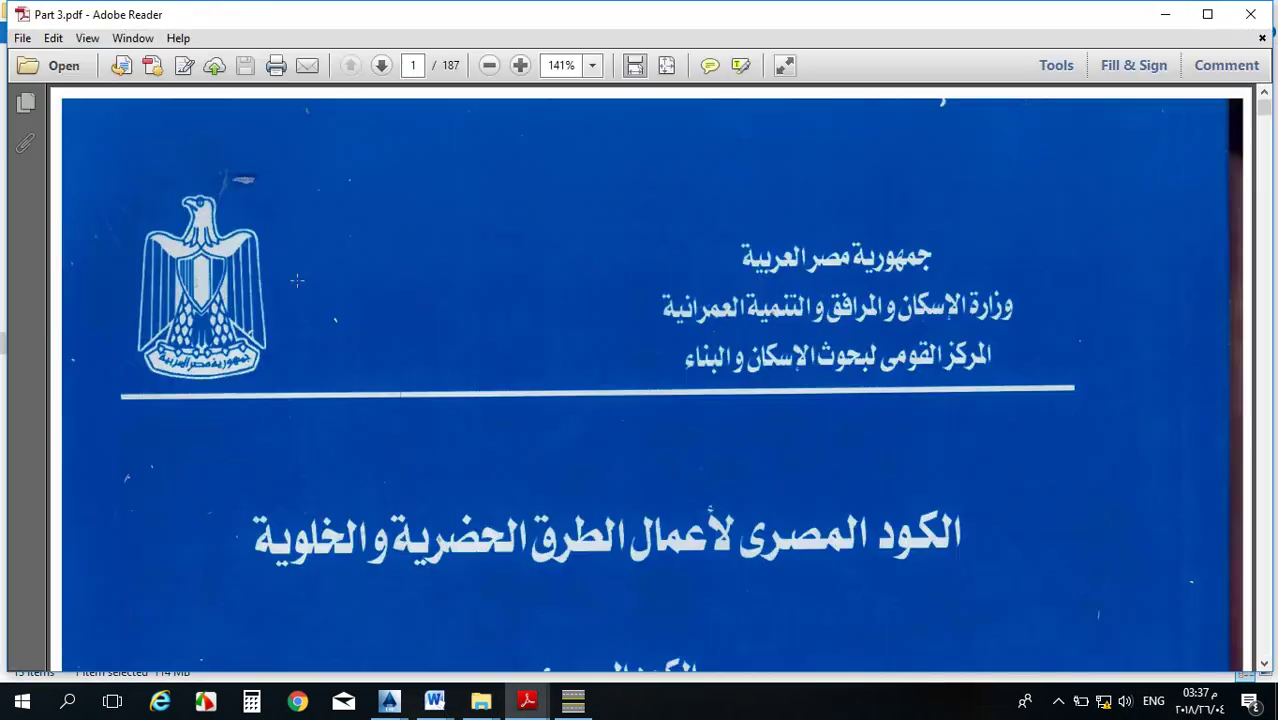
Browse Part 3.pdf to the title page of chapter six, Cross Section Elements, on PDF page 107.
{"action": "scroll", "coordinate": [1175, 127], "scroll_direction": "down", "scroll_amount": 5}
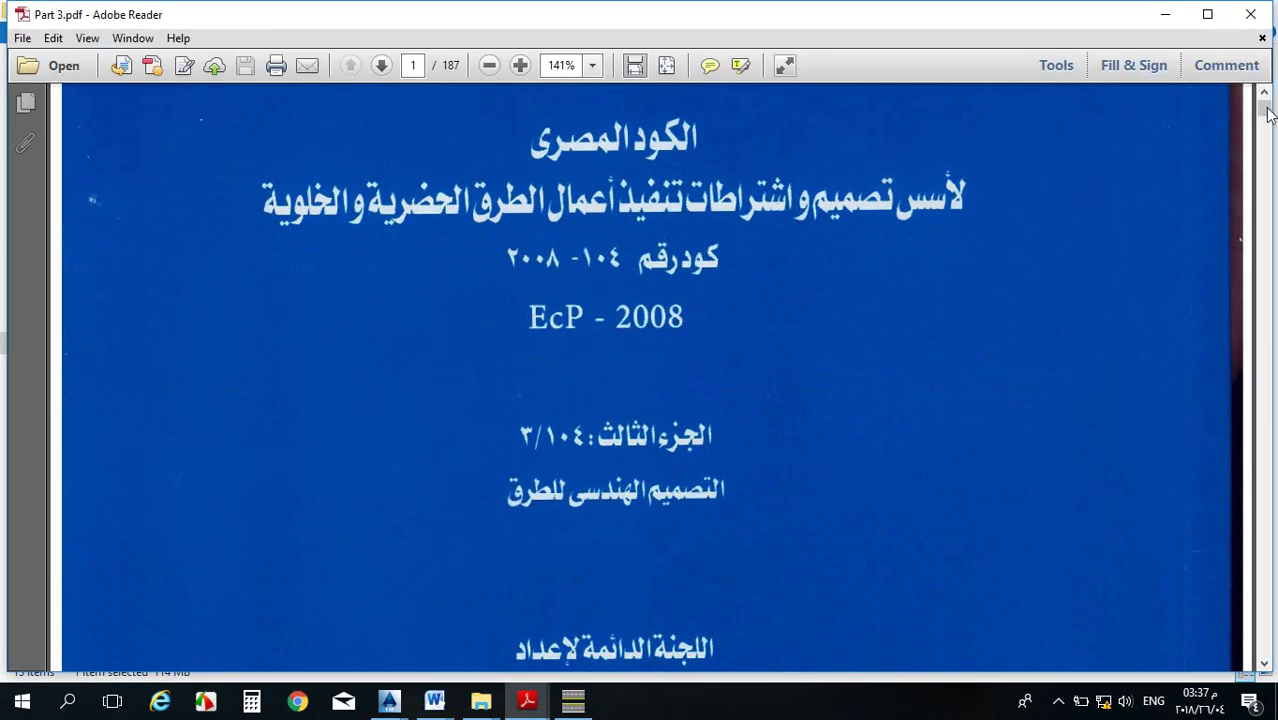
{"action": "left_click_drag", "start_coordinate": [1263, 108], "coordinate": [1262, 350]}
{"action": "scroll", "coordinate": [707, 437], "scroll_direction": "down", "scroll_amount": 10}
{"action": "scroll", "coordinate": [707, 437], "scroll_direction": "down", "scroll_amount": 20}
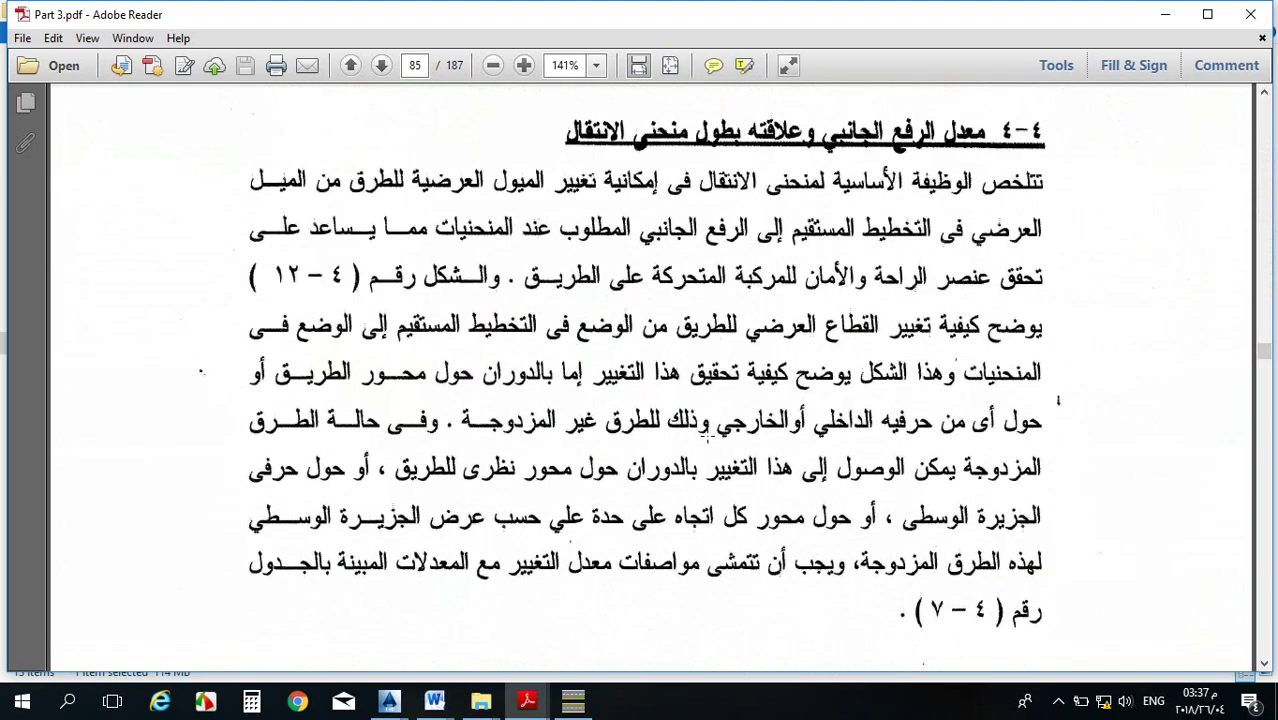
{"action": "scroll", "coordinate": [980, 372], "scroll_direction": "down", "scroll_amount": 8}
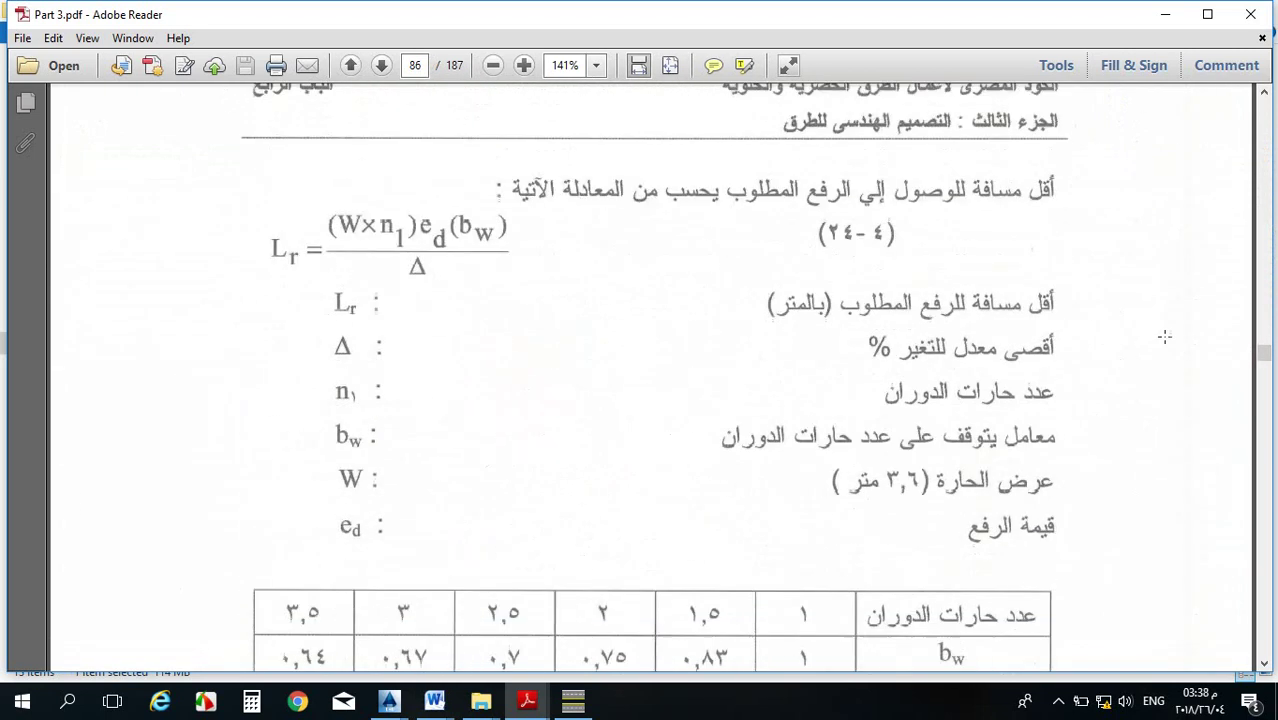
{"action": "left_click_drag", "start_coordinate": [1260, 358], "coordinate": [1263, 405]}
{"action": "scroll", "coordinate": [964, 445], "scroll_direction": "down", "scroll_amount": 4}
{"action": "scroll", "coordinate": [886, 440], "scroll_direction": "down", "scroll_amount": 15}
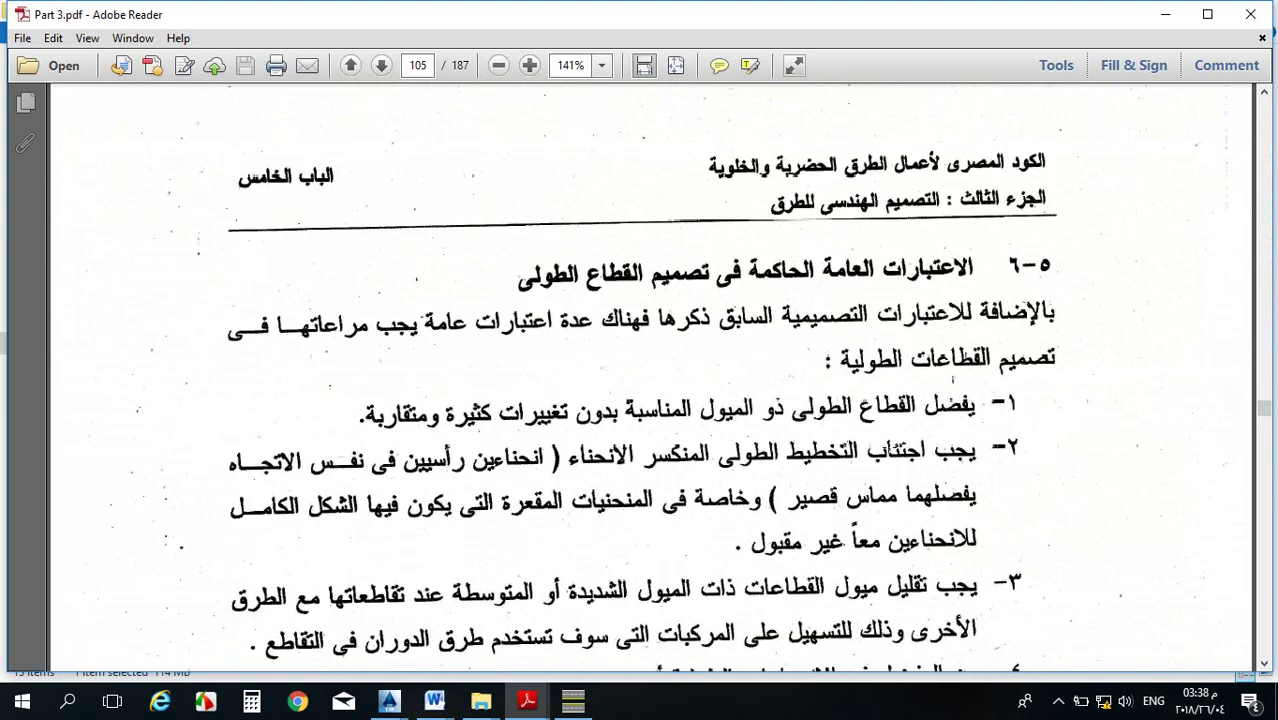
{"action": "scroll", "coordinate": [890, 436], "scroll_direction": "down", "scroll_amount": 15}
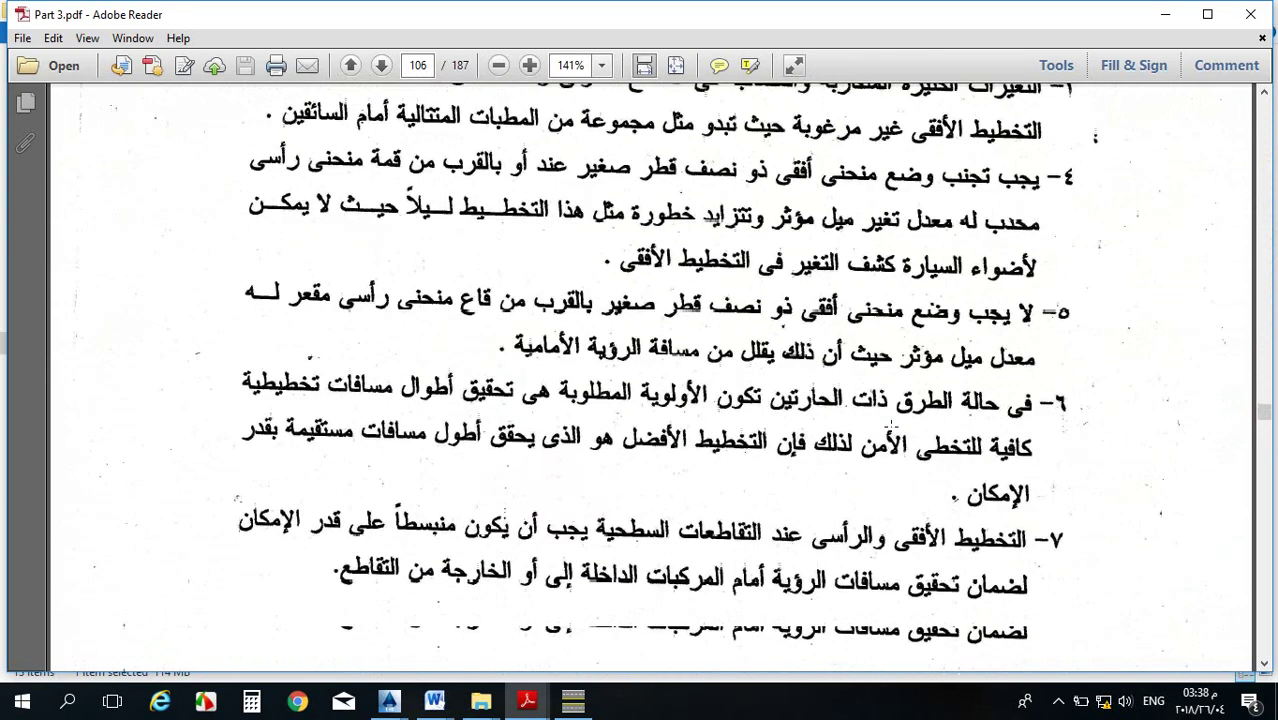
{"action": "scroll", "coordinate": [892, 418], "scroll_direction": "down", "scroll_amount": 3}
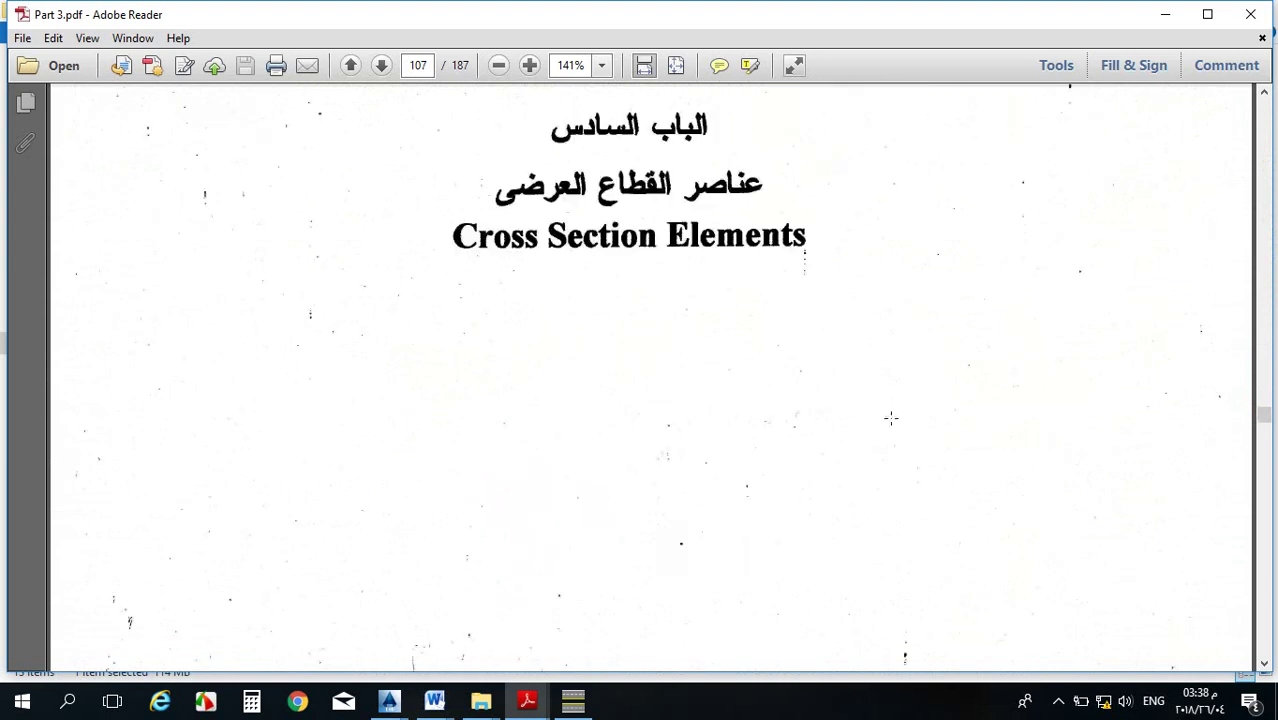
Highlight the Cross Section Elements chapter title to point it out, and clear the selection.
{"action": "left_click_drag", "start_coordinate": [477, 159], "coordinate": [899, 315]}
{"action": "scroll", "coordinate": [621, 268], "scroll_direction": "up", "scroll_amount": 2}
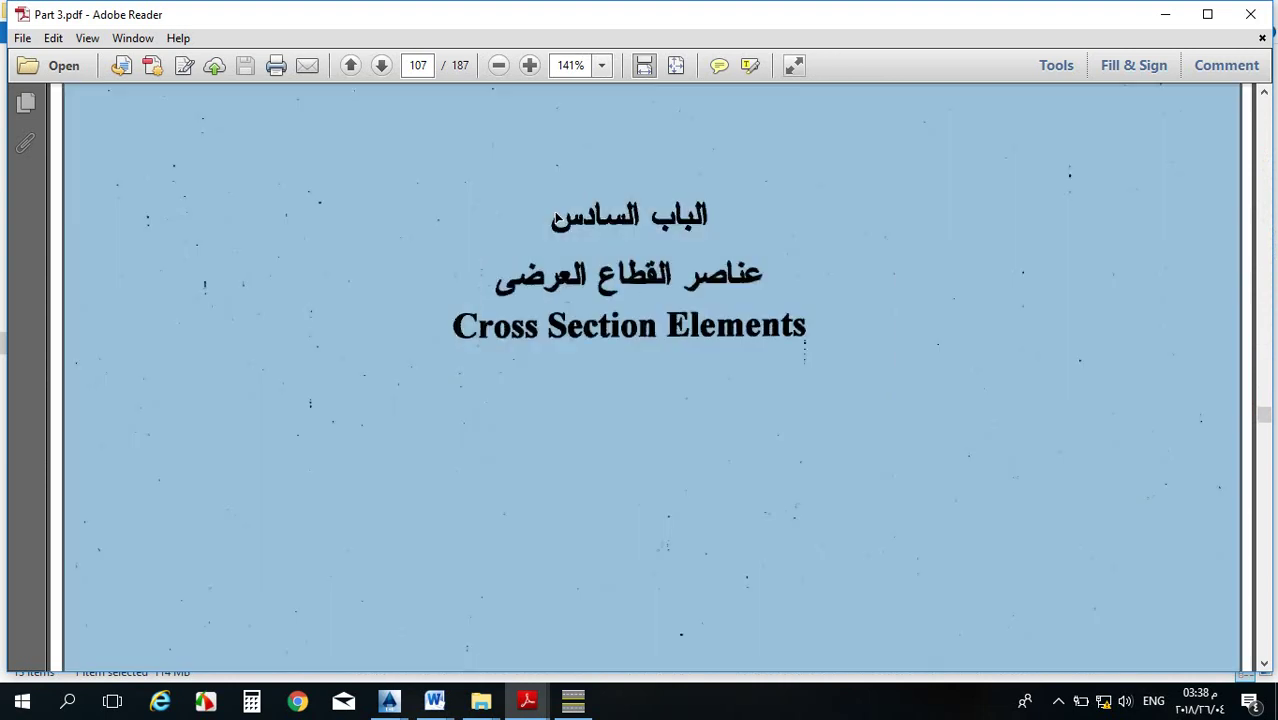
{"action": "left_click", "coordinate": [558, 208]}
{"action": "left_click", "coordinate": [582, 230]}
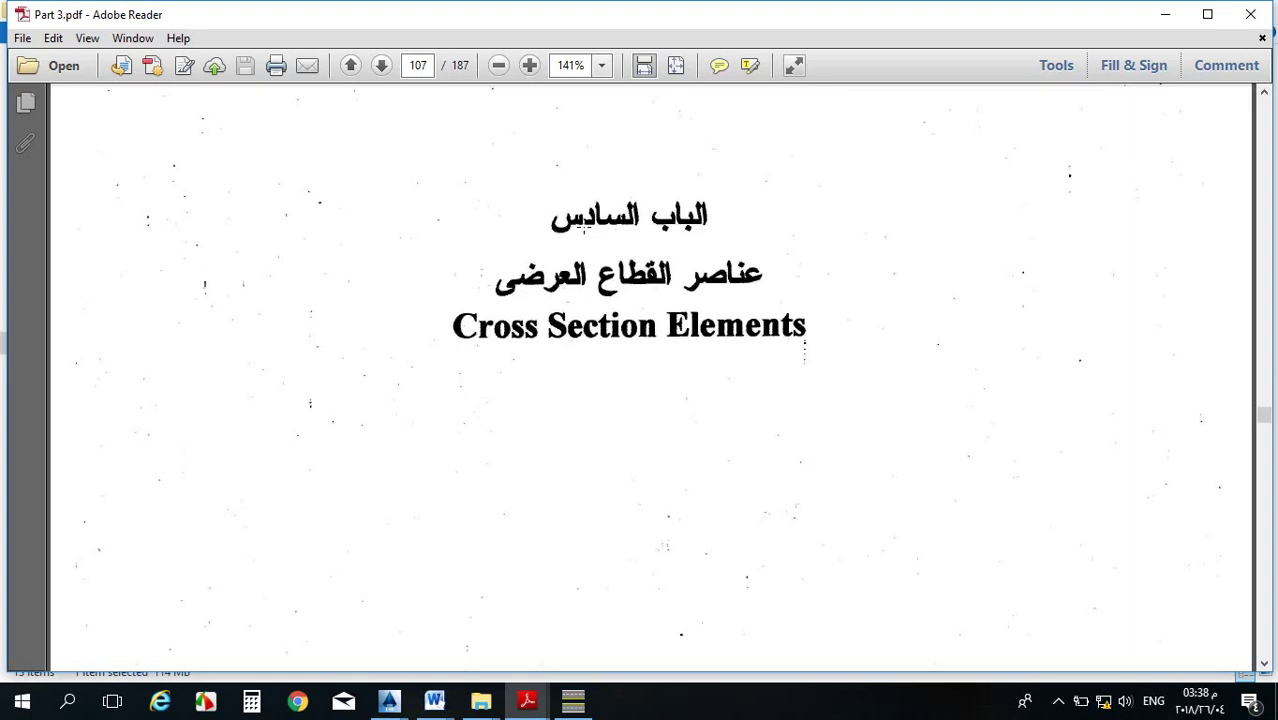
Find the rural road lane width table (6-1) on PDF page 111 and mark its caption.
{"action": "scroll", "coordinate": [484, 350], "scroll_direction": "down", "scroll_amount": 15}
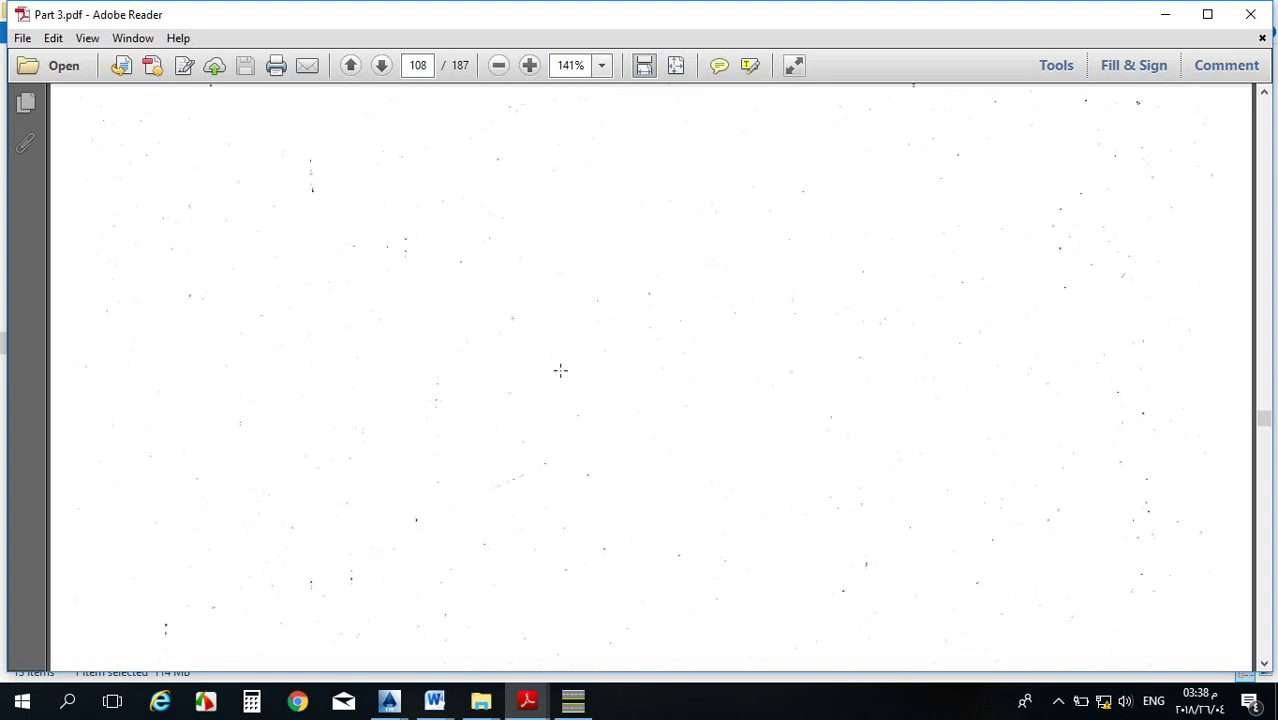
{"action": "scroll", "coordinate": [560, 370], "scroll_direction": "down", "scroll_amount": 15}
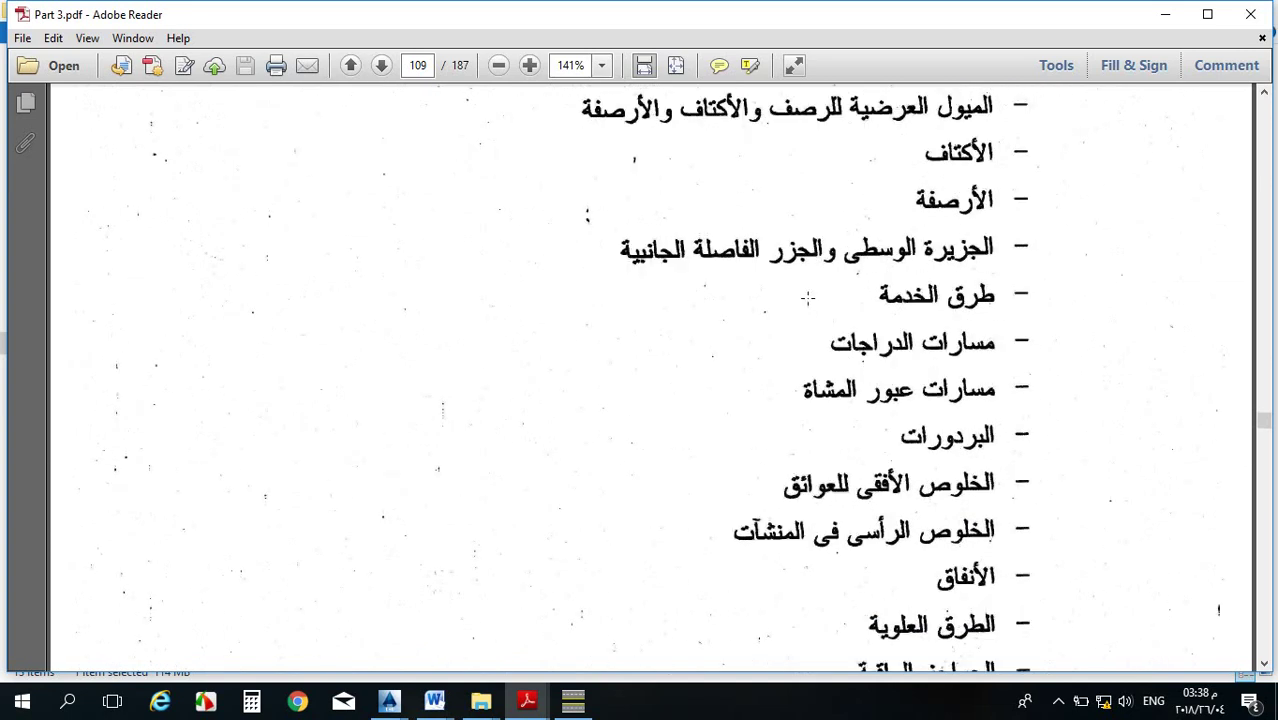
{"action": "scroll", "coordinate": [808, 298], "scroll_direction": "down", "scroll_amount": 15}
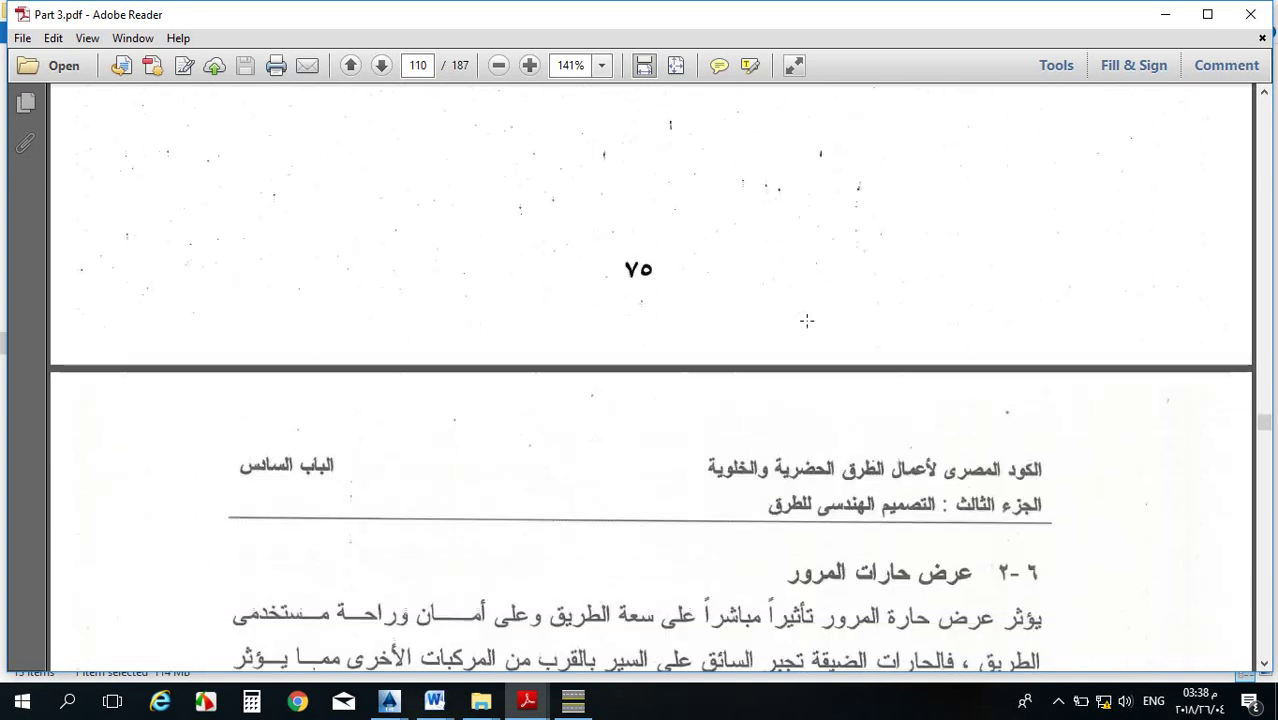
{"action": "scroll", "coordinate": [807, 320], "scroll_direction": "down", "scroll_amount": 15}
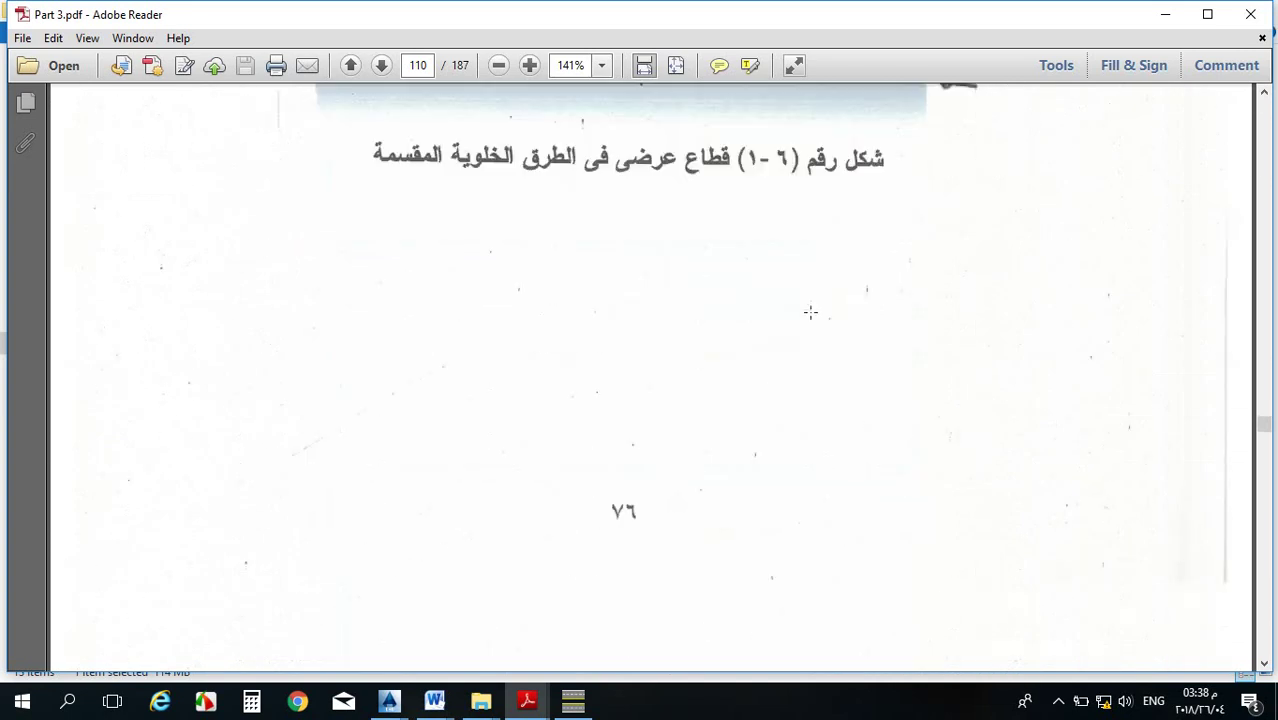
{"action": "scroll", "coordinate": [810, 312], "scroll_direction": "down", "scroll_amount": 15}
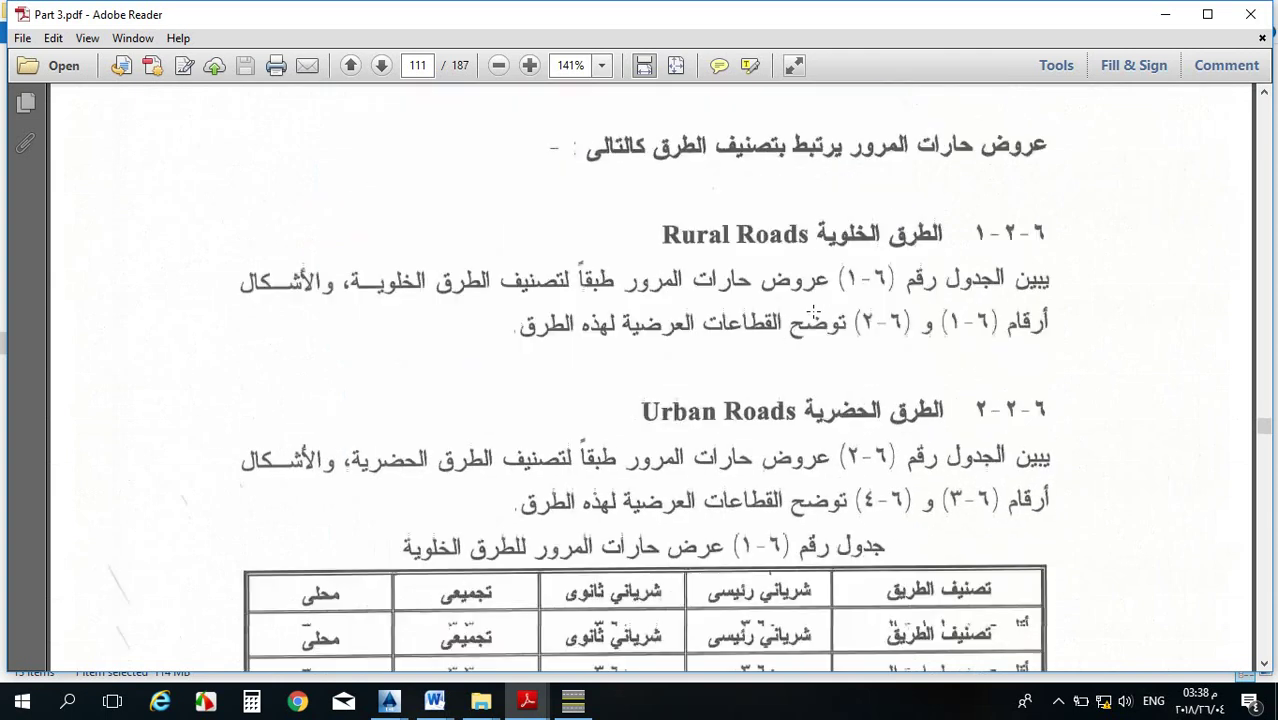
{"action": "scroll", "coordinate": [815, 312], "scroll_direction": "down", "scroll_amount": 5}
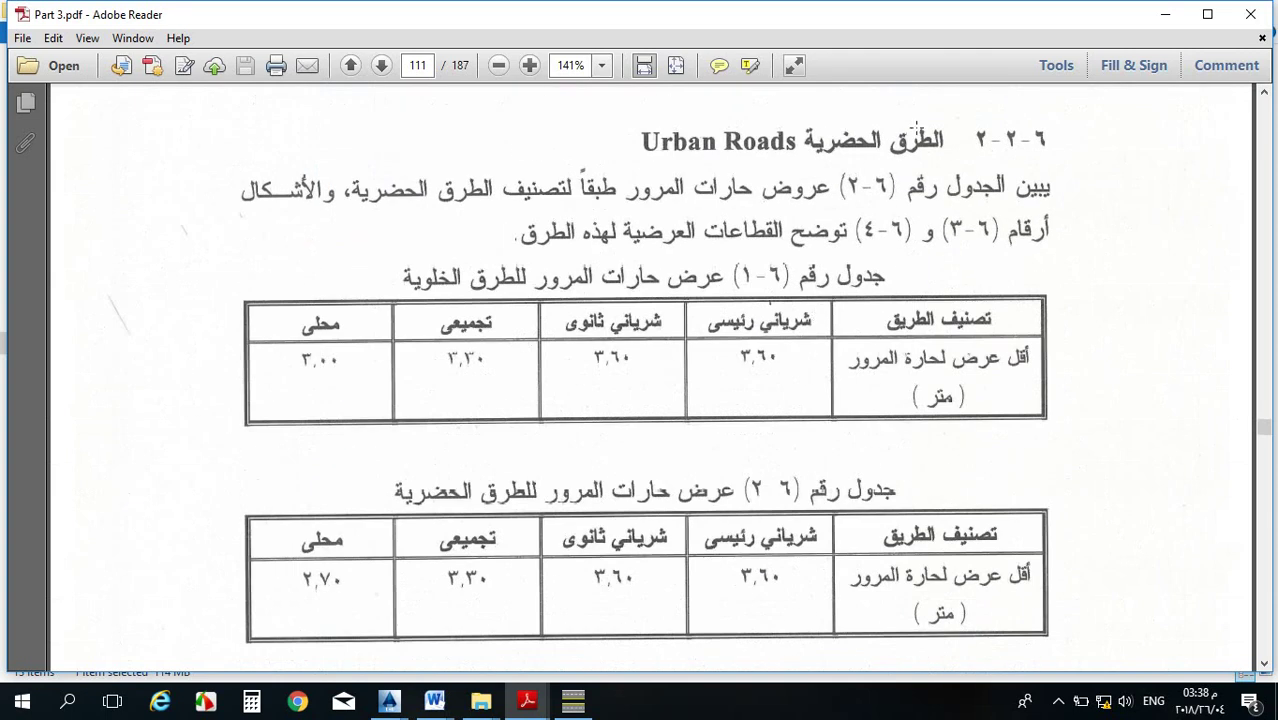
{"action": "left_click_drag", "start_coordinate": [746, 255], "coordinate": [352, 293]}
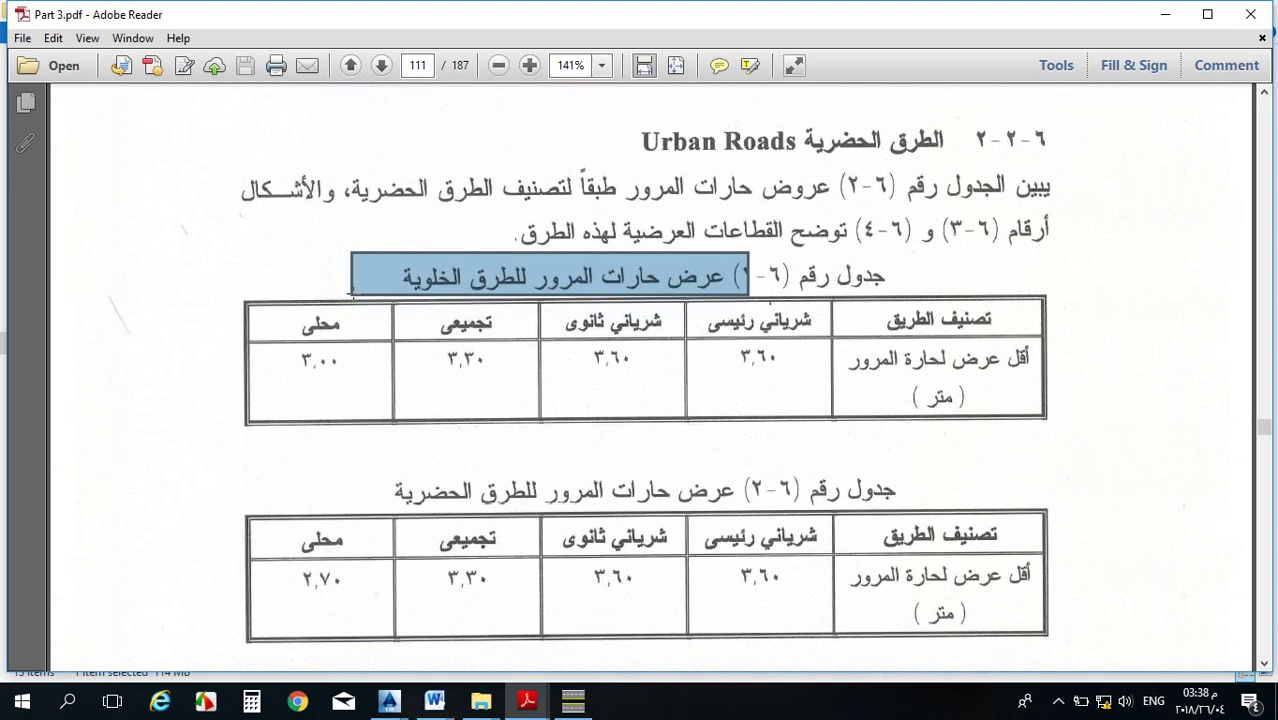